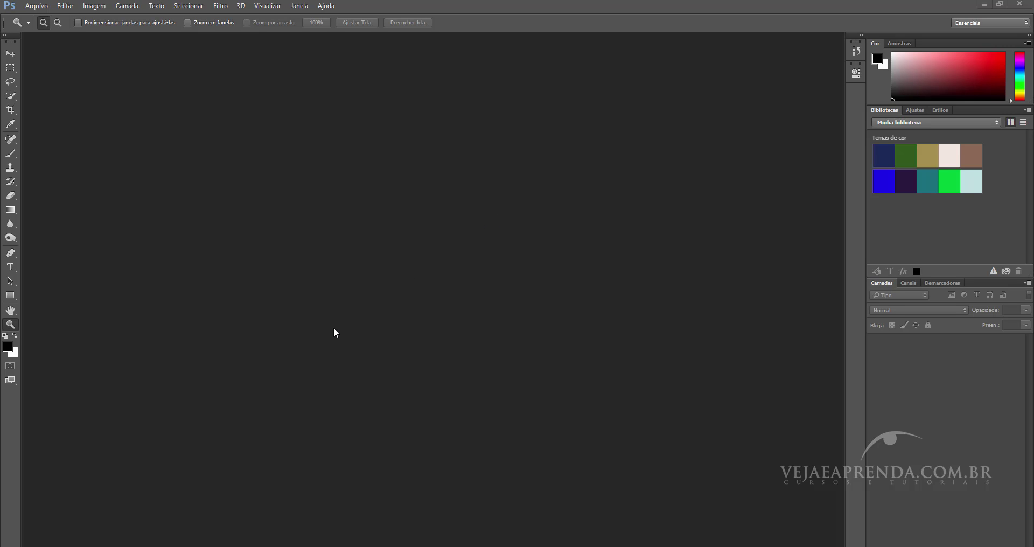
Create a new white document 1500 × 1200 pixels at 300 ppi, setting Altura to 1200.
{"action": "left_click", "coordinate": [37, 6]}
{"action": "left_click", "coordinate": [41, 16]}
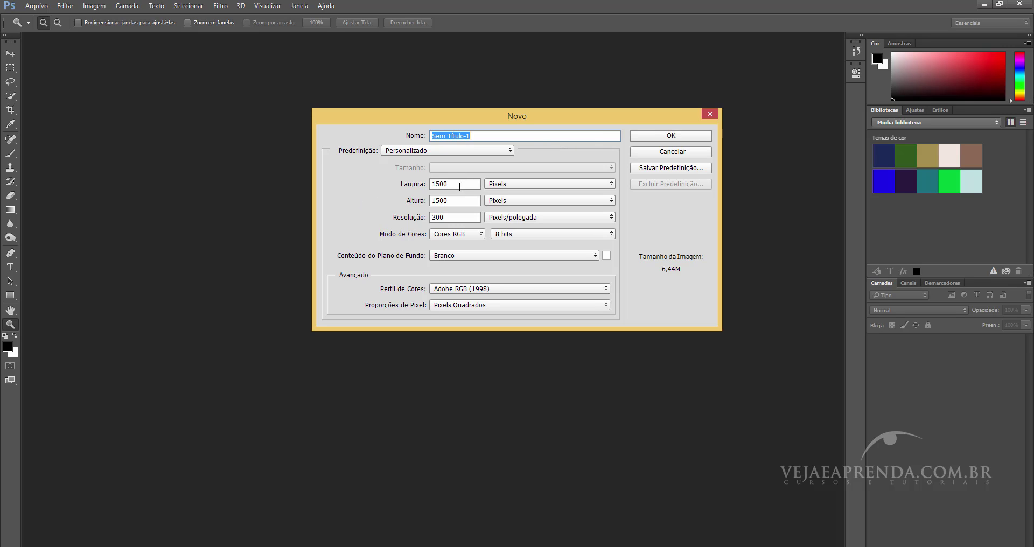
{"action": "double_click", "coordinate": [452, 203]}
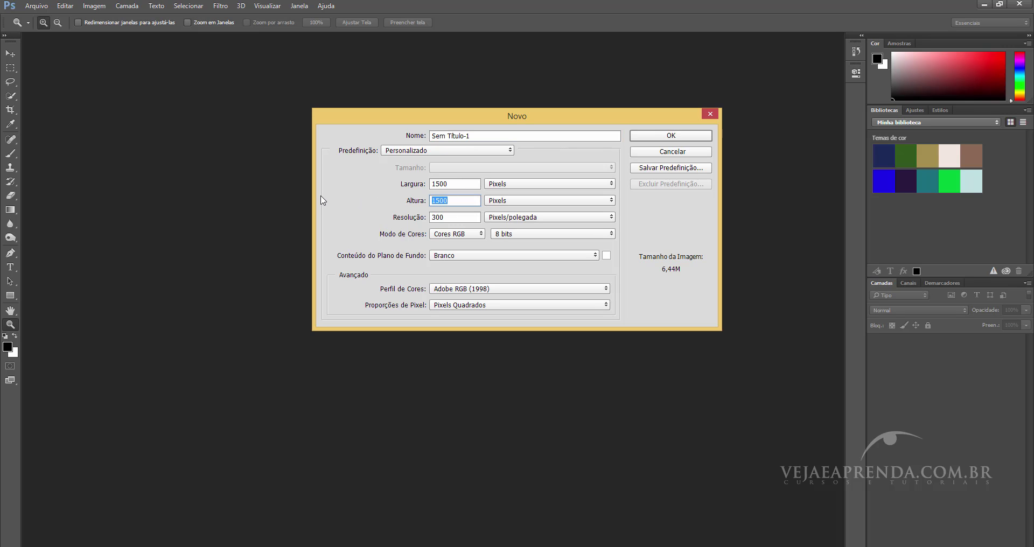
{"action": "type", "text": "1200"}
{"action": "left_click", "coordinate": [693, 139]}
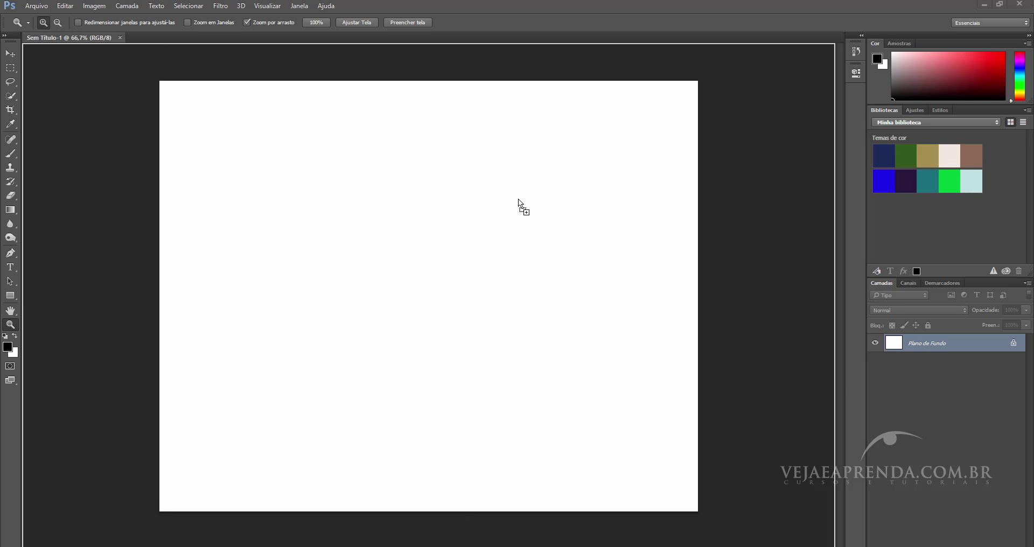
Place the houseleek photo, shift it up slightly, and duplicate its layer with Ctrl+J.
{"action": "mouse_move", "coordinate": [641, 339]}
{"action": "left_mouse_down"}
{"action": "mouse_move", "coordinate": [456, 253]}
{"action": "mouse_move", "coordinate": [490, 185]}
{"action": "left_mouse_up"}
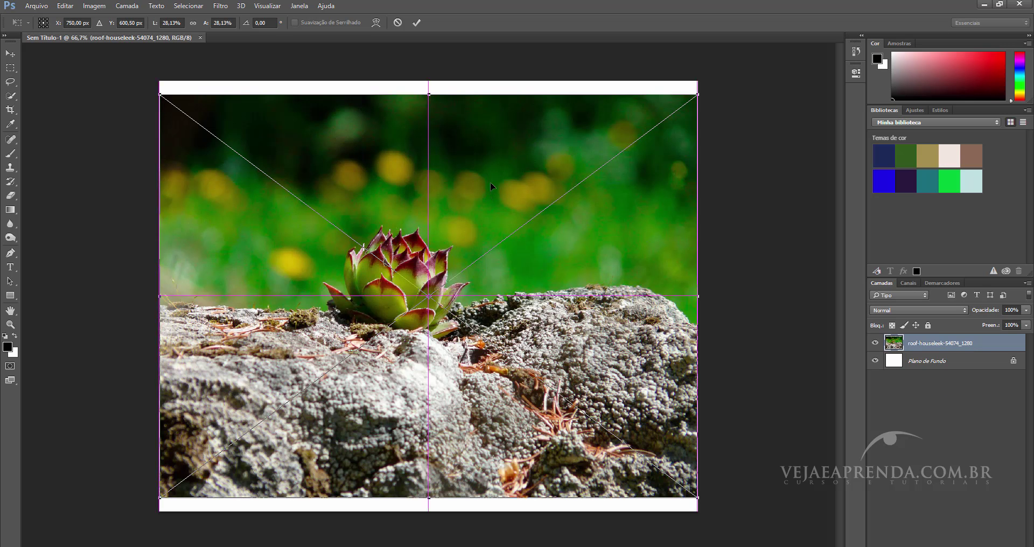
{"action": "key", "text": "Return"}
{"action": "key", "text": "z"}
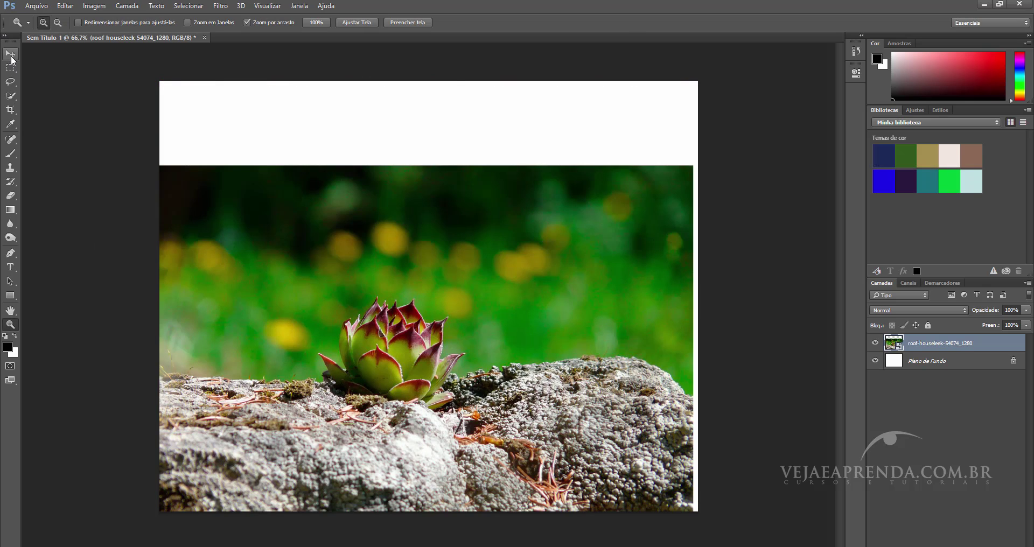
{"action": "left_click", "coordinate": [12, 56]}
{"action": "left_click_drag", "start_coordinate": [341, 296], "coordinate": [348, 266]}
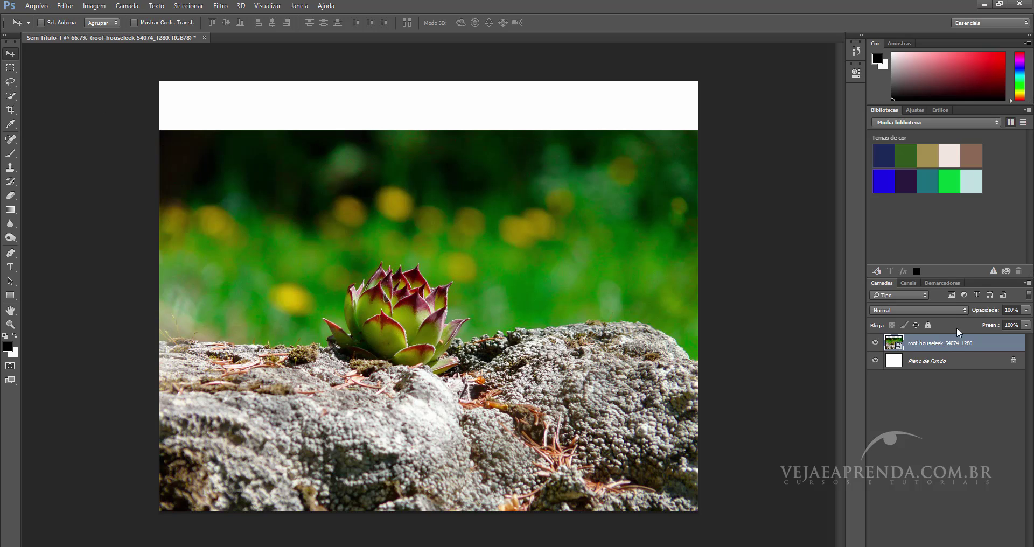
{"action": "key", "text": "ctrl+j"}
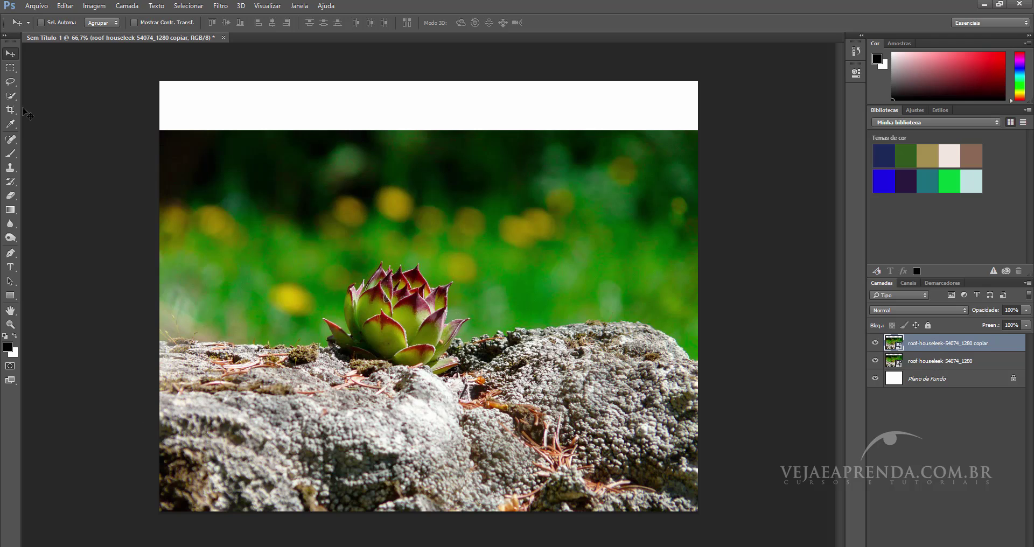
Rasterize the copied photo layer and set the Clone Stamp brush to 92 px.
{"action": "left_click", "coordinate": [10, 81]}
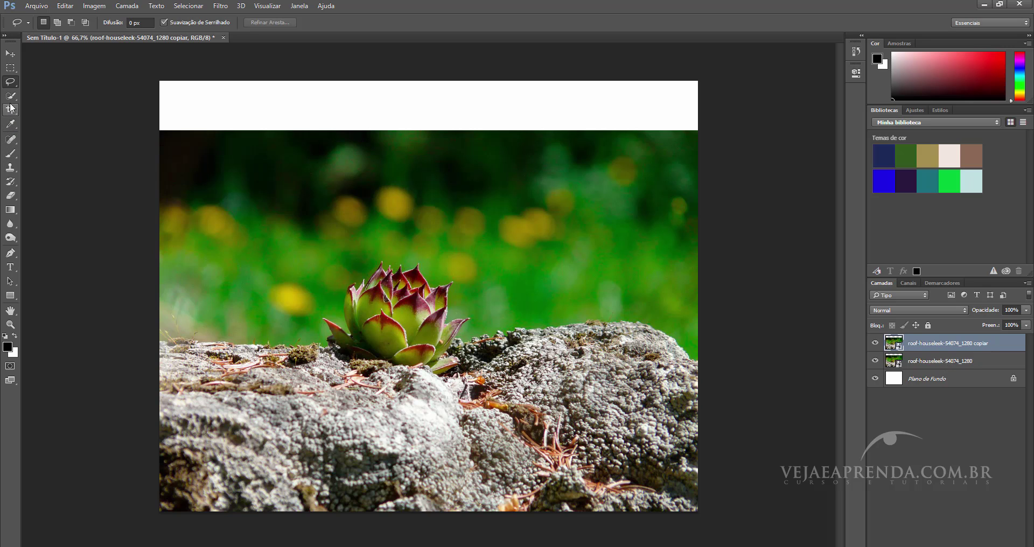
{"action": "left_click", "coordinate": [10, 167]}
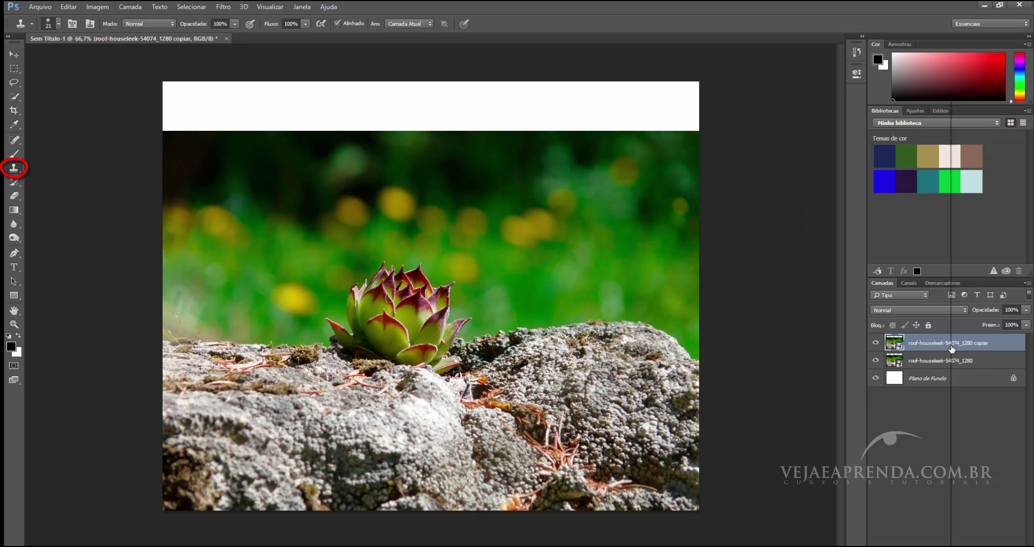
{"action": "right_click", "coordinate": [970, 343]}
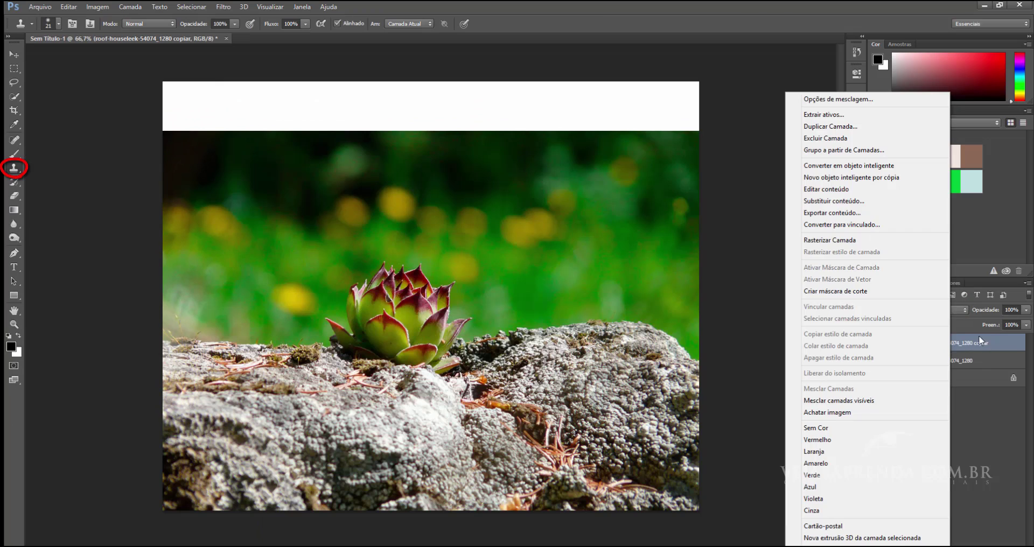
{"action": "left_click", "coordinate": [871, 240]}
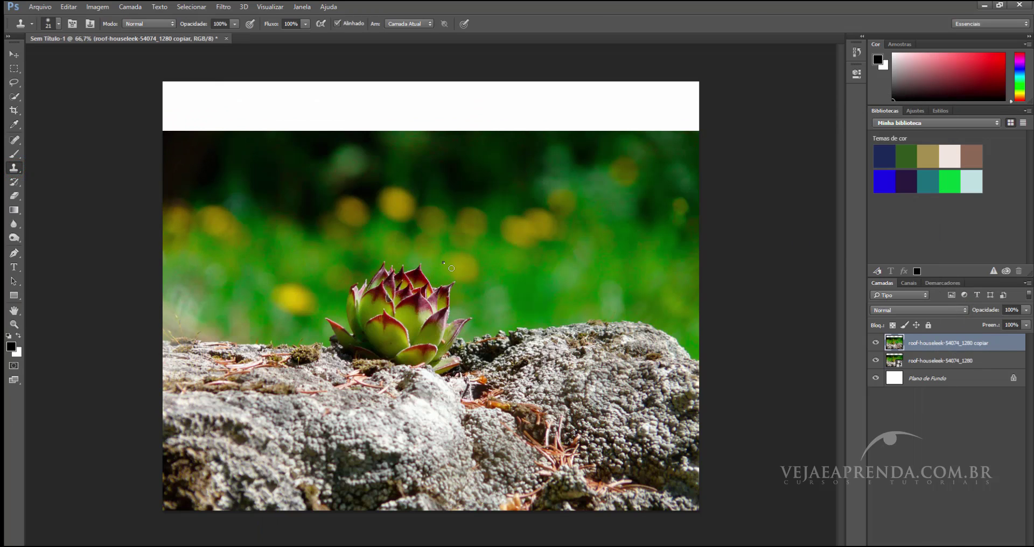
{"action": "right_click", "coordinate": [452, 268]}
{"action": "left_click", "coordinate": [603, 249]}
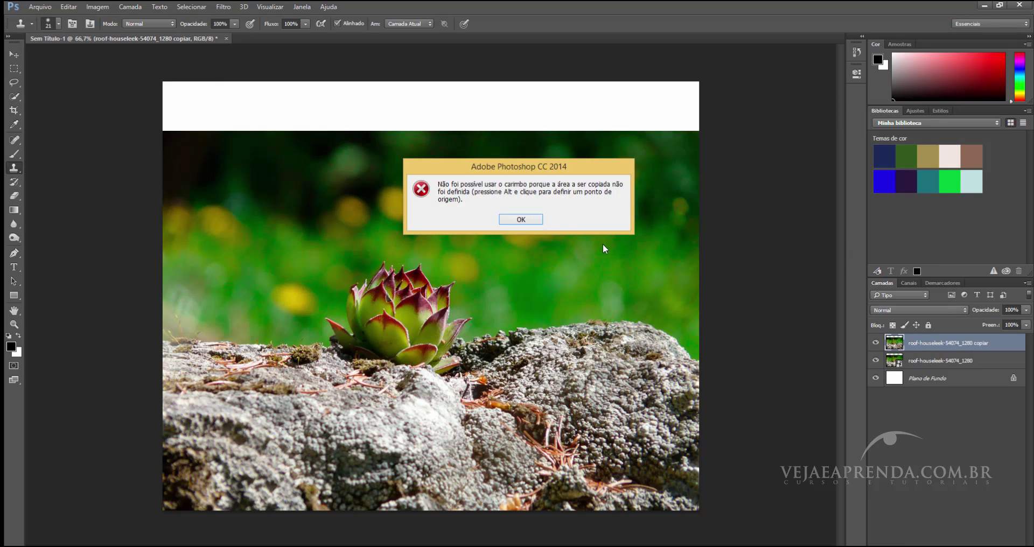
{"action": "left_click", "coordinate": [517, 220]}
{"action": "right_click", "coordinate": [453, 248]}
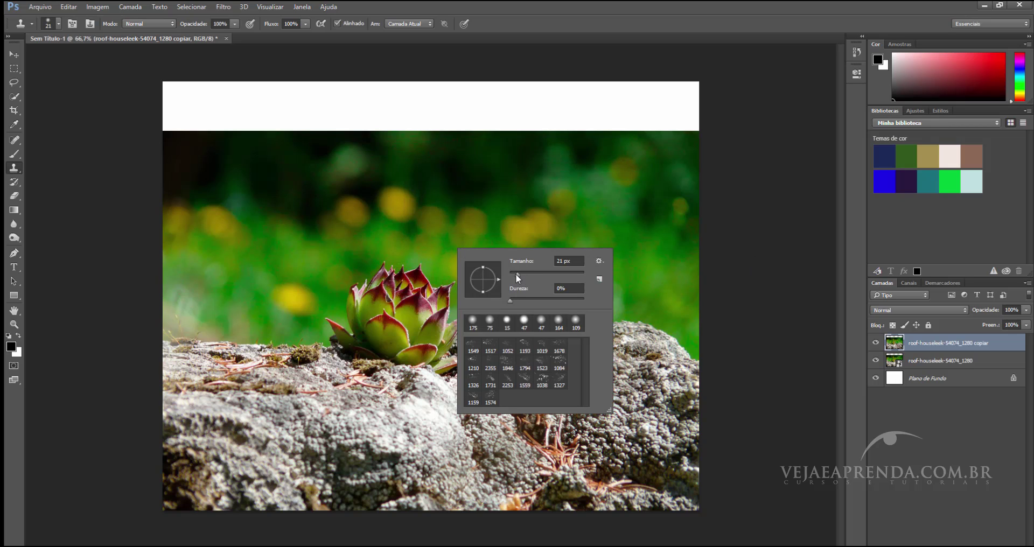
{"action": "left_click_drag", "start_coordinate": [517, 278], "coordinate": [537, 278]}
{"action": "left_click", "coordinate": [344, 252]}
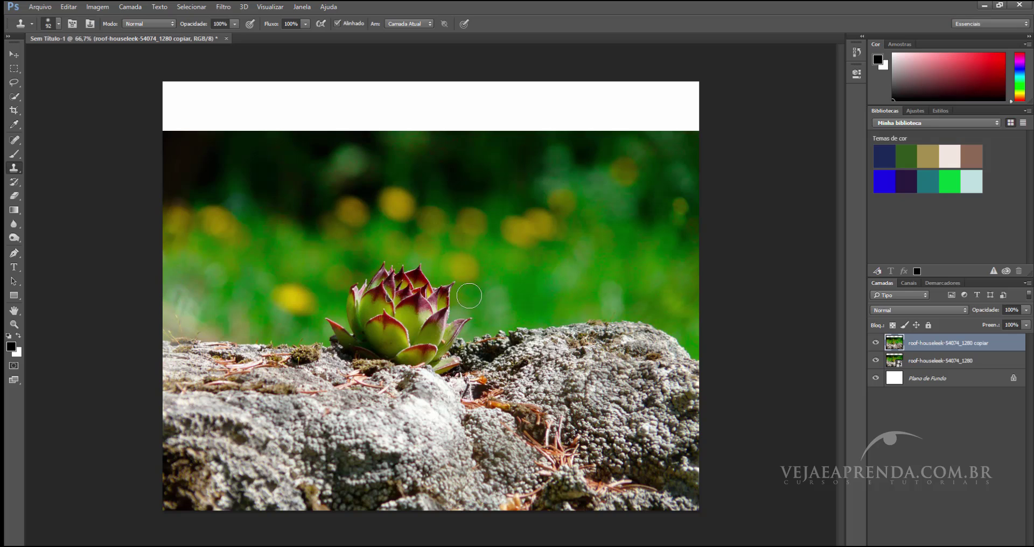
Clone green background over the succulent's right, top and left leaf tips.
{"action": "left_click", "coordinate": [471, 309], "text": "alt"}
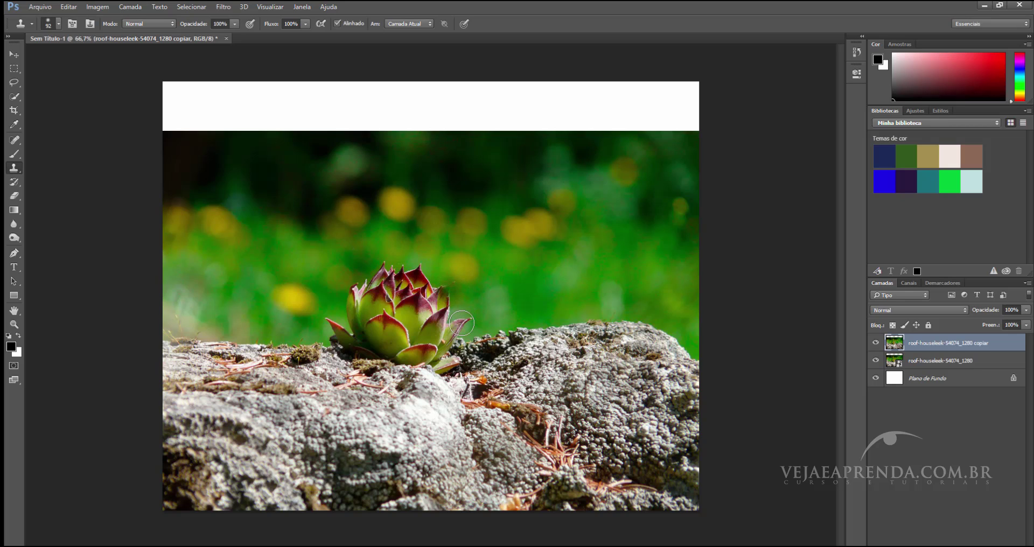
{"action": "left_click_drag", "start_coordinate": [465, 323], "coordinate": [455, 321]}
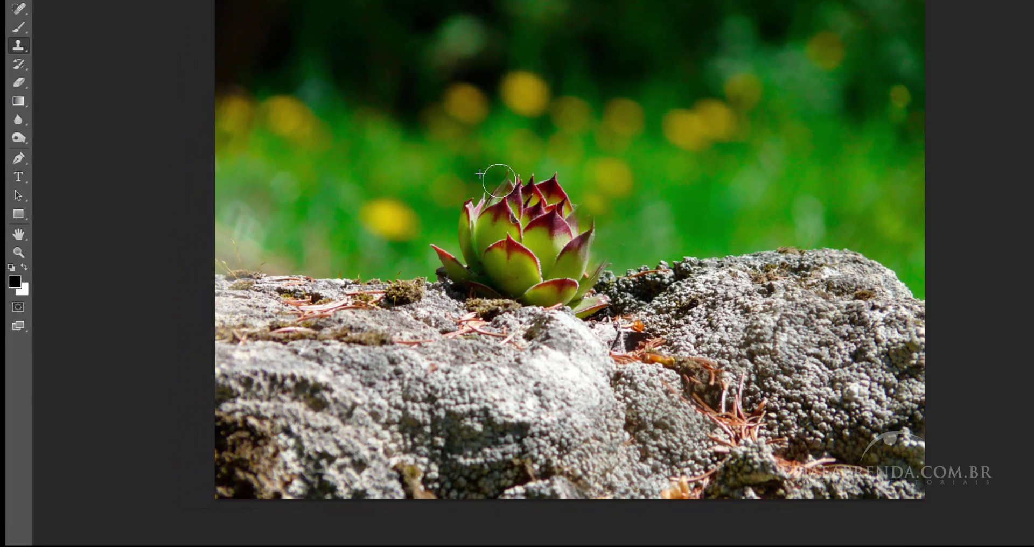
{"action": "left_click_drag", "start_coordinate": [499, 180], "coordinate": [485, 189]}
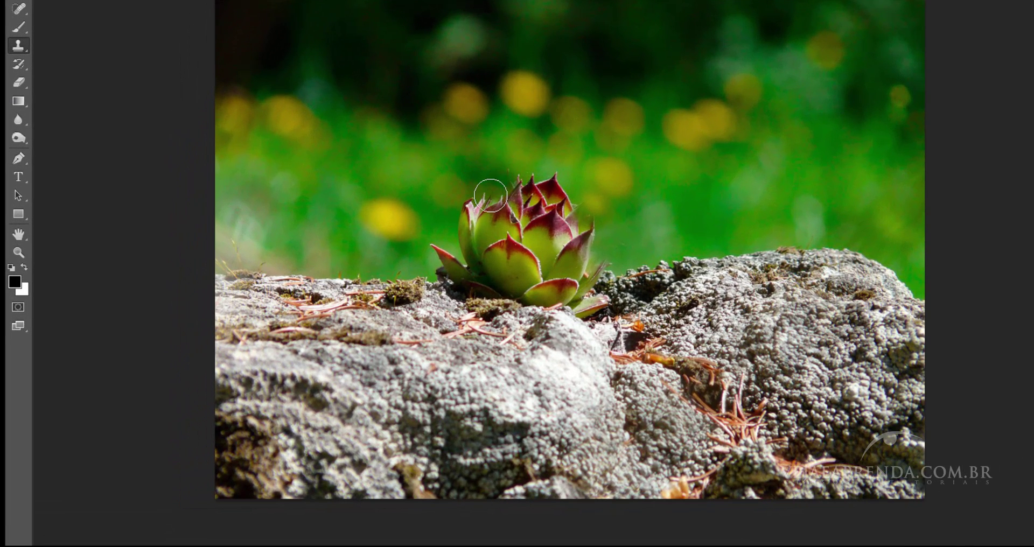
{"action": "left_click_drag", "start_coordinate": [460, 229], "coordinate": [455, 258]}
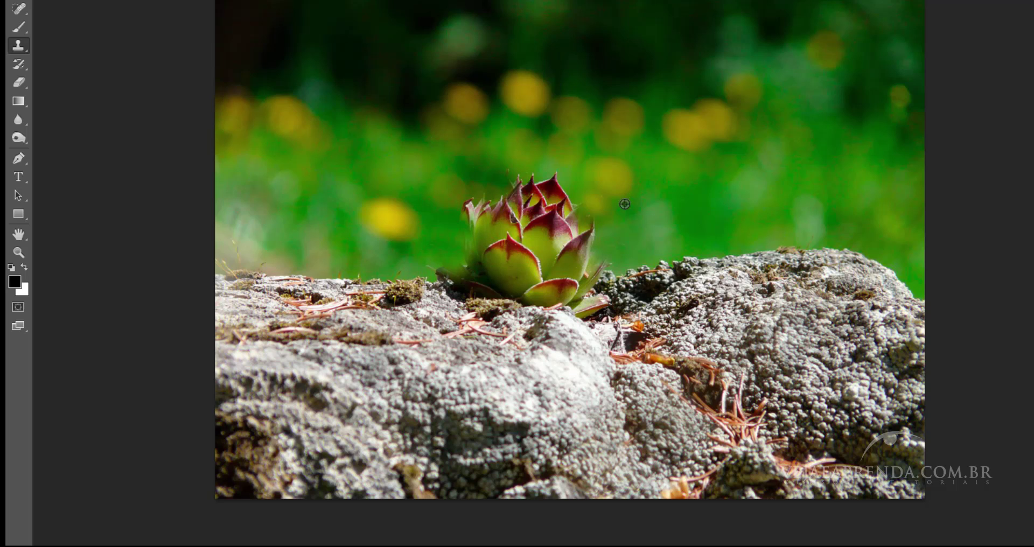
{"action": "mouse_move", "coordinate": [609, 248]}
{"action": "left_mouse_down"}
{"action": "mouse_move", "coordinate": [591, 230]}
{"action": "mouse_move", "coordinate": [571, 242]}
{"action": "left_mouse_up"}
Resample nearby background and clone away the remaining right, top and left spikes.
{"action": "left_click", "coordinate": [573, 183], "text": "alt"}
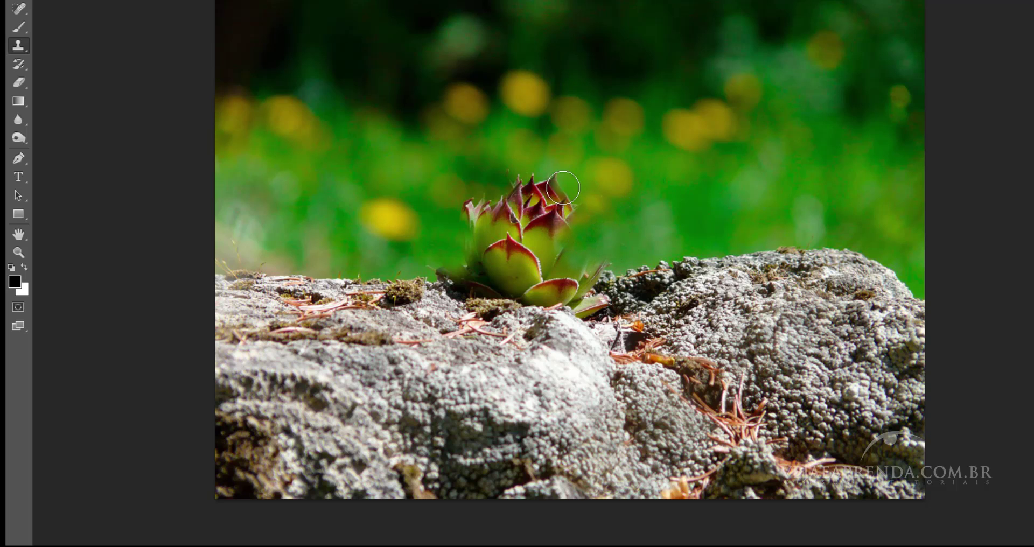
{"action": "left_click_drag", "start_coordinate": [563, 189], "coordinate": [568, 214]}
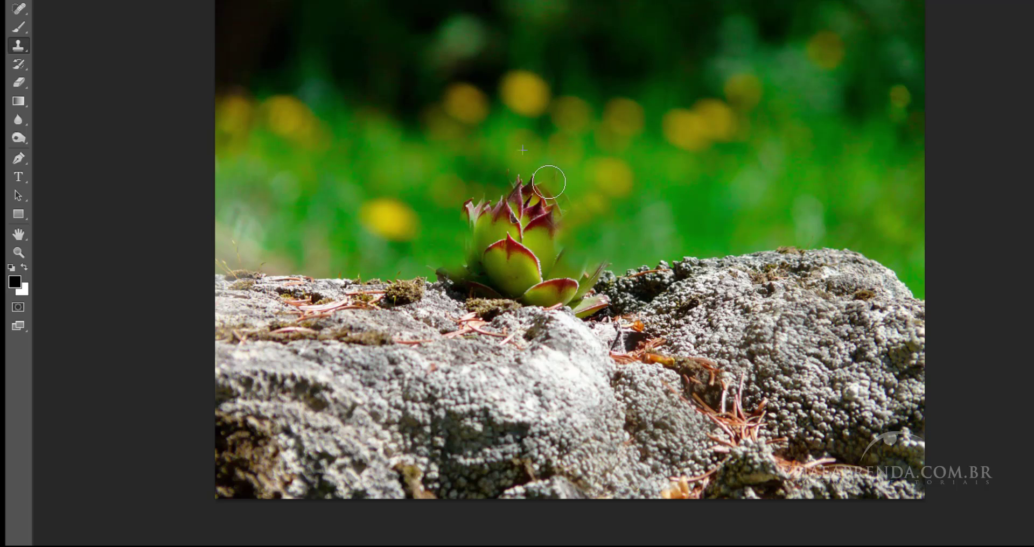
{"action": "left_click_drag", "start_coordinate": [532, 163], "coordinate": [560, 199]}
{"action": "left_click", "coordinate": [464, 162], "text": "alt"}
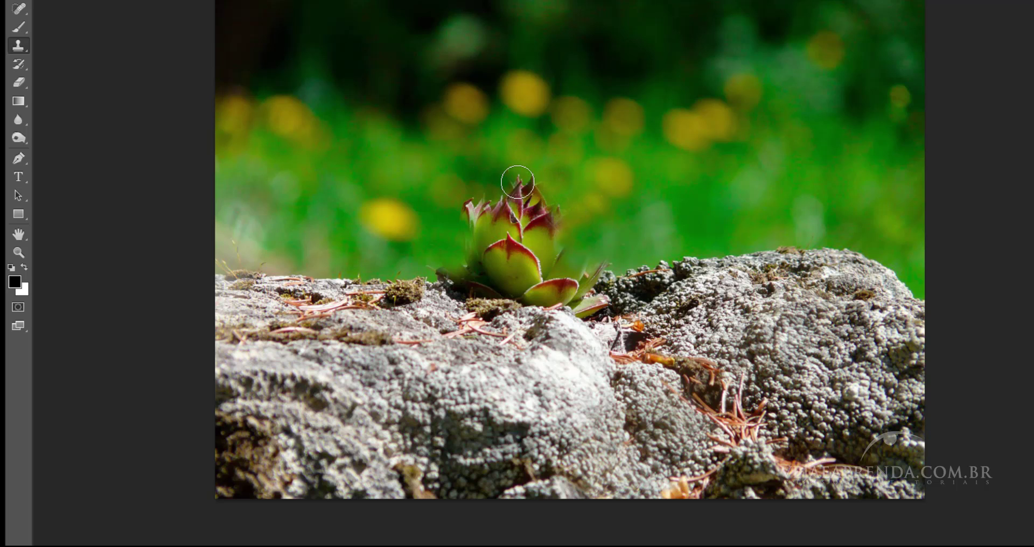
{"action": "left_click_drag", "start_coordinate": [517, 178], "coordinate": [533, 186]}
{"action": "left_click", "coordinate": [408, 252], "text": "alt"}
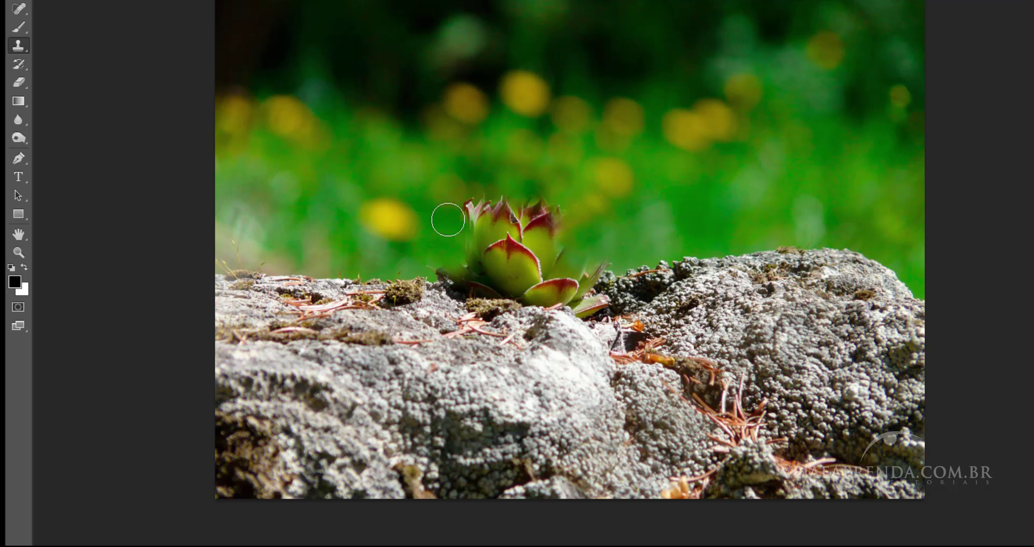
{"action": "left_click_drag", "start_coordinate": [448, 219], "coordinate": [465, 210]}
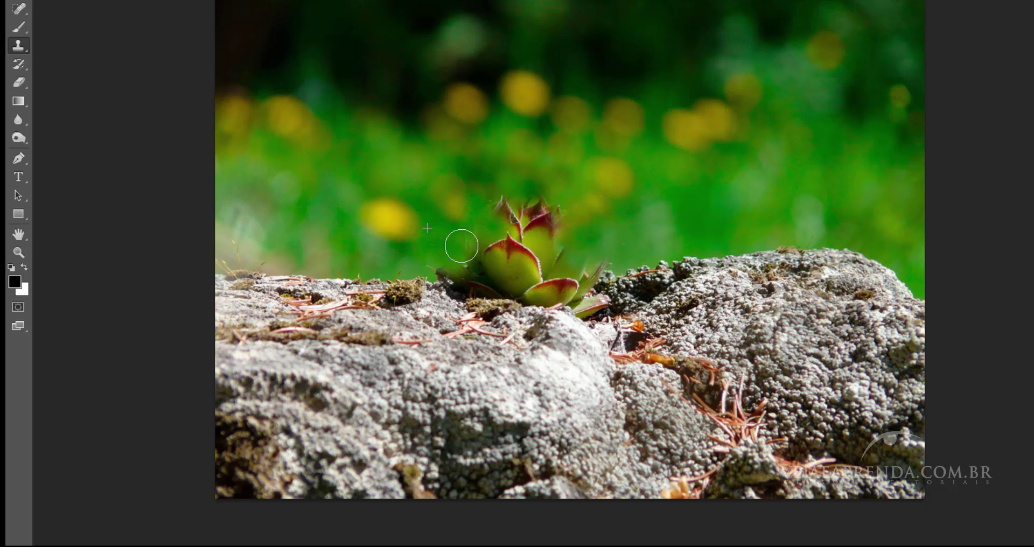
{"action": "left_click", "coordinate": [431, 259], "text": "alt"}
{"action": "left_click_drag", "start_coordinate": [468, 240], "coordinate": [478, 228]}
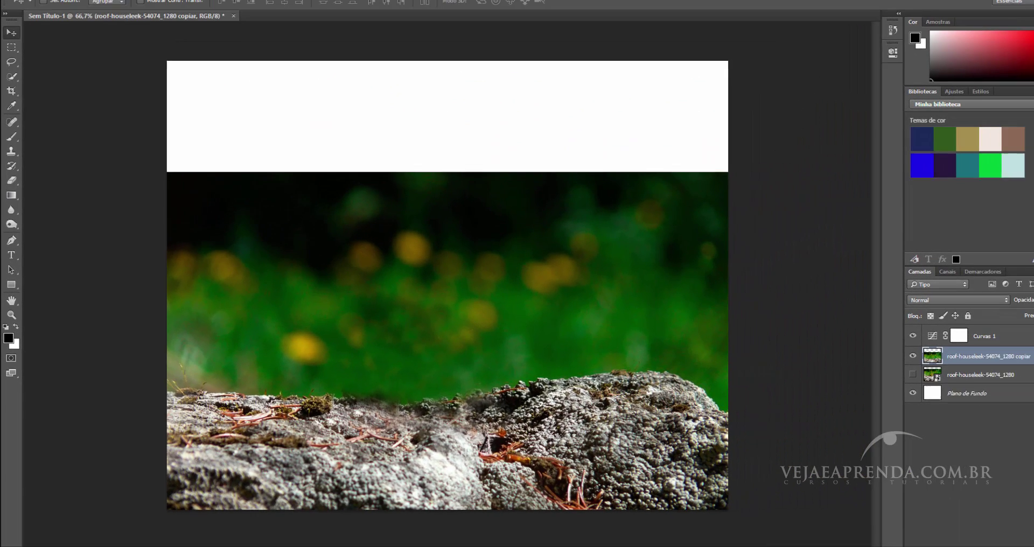
Start Escala sensível a conteúdo (Content-Aware Scale) on the rock-only copy layer.
{"action": "left_click", "coordinate": [65, 6]}
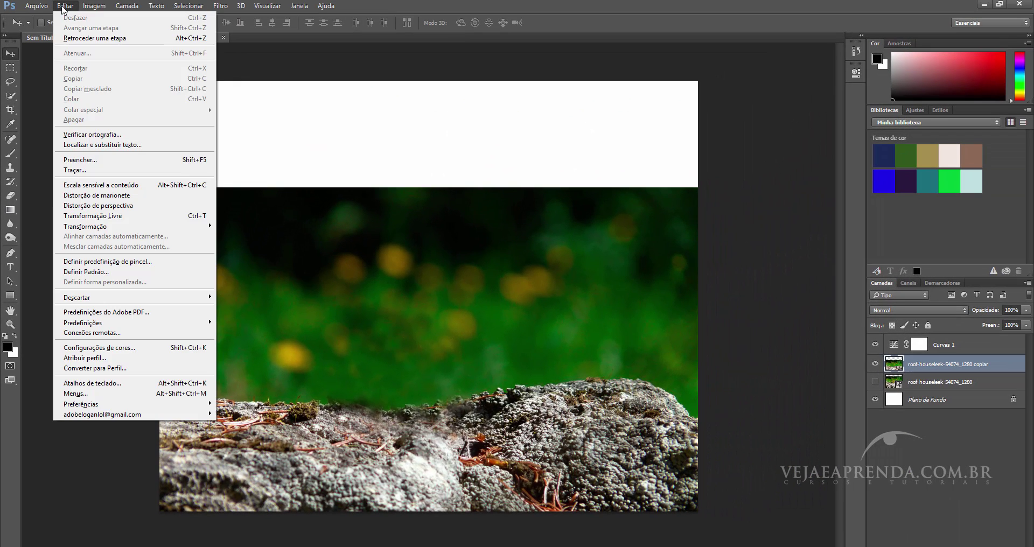
{"action": "left_click", "coordinate": [101, 185]}
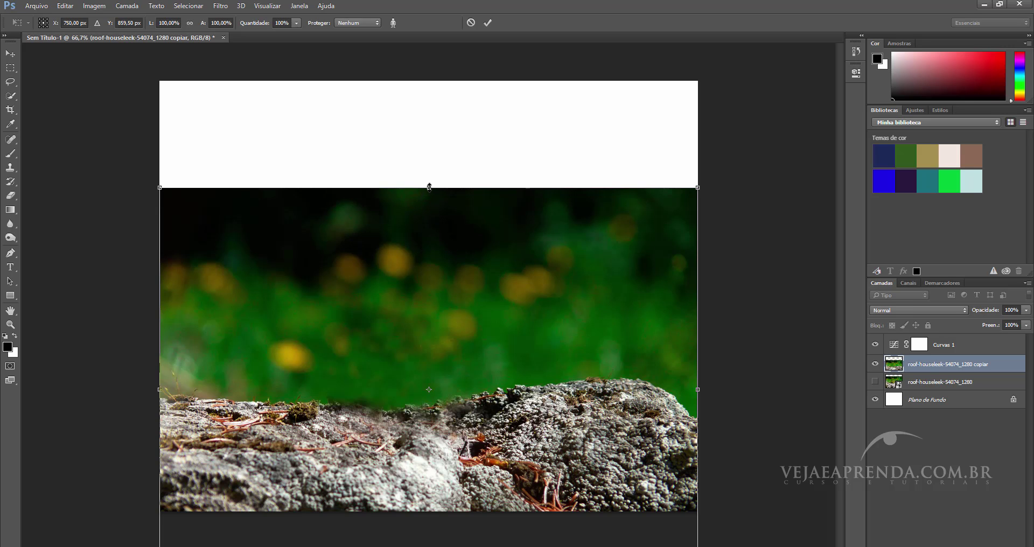
Drag the rock layer's top edge up to the canvas top and apply the content-aware scale.
{"action": "left_click_drag", "start_coordinate": [429, 187], "coordinate": [438, 82]}
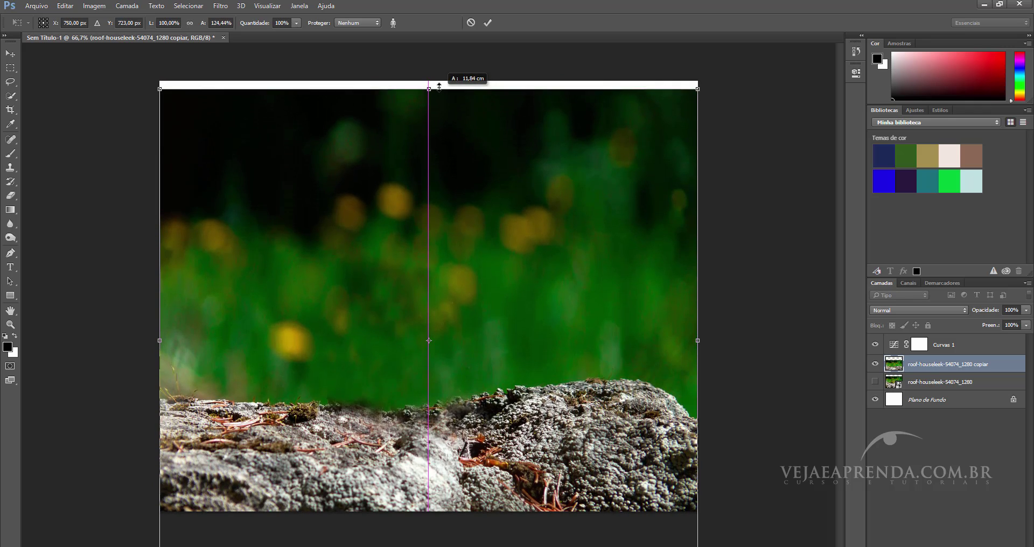
{"action": "left_click_drag", "start_coordinate": [439, 83], "coordinate": [439, 87]}
{"action": "key", "text": "Return"}
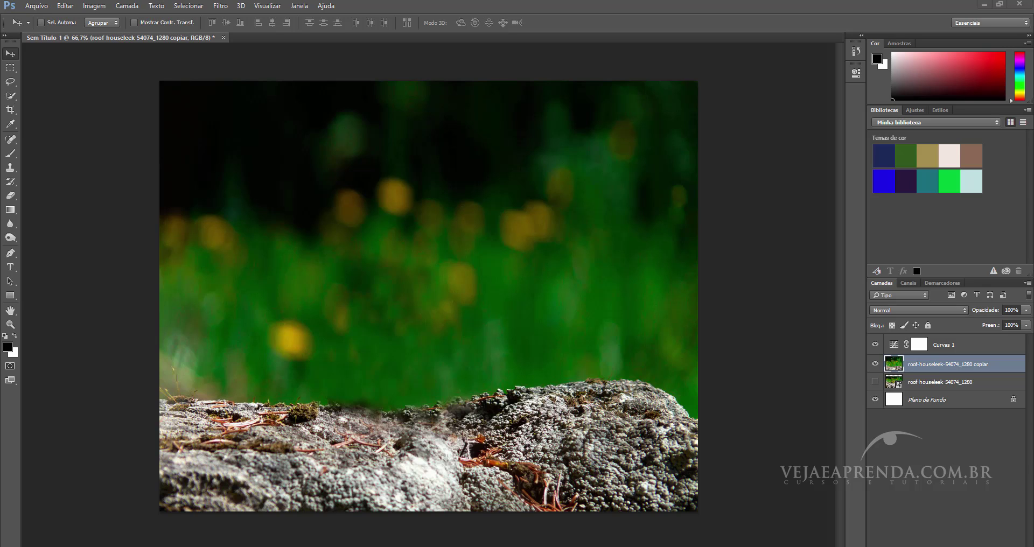
Place the snail photo, flip it to face left, shrink it, and move it down over the rock.
{"action": "left_click_drag", "start_coordinate": [670, 356], "coordinate": [455, 373]}
{"action": "left_click_drag", "start_coordinate": [558, 290], "coordinate": [570, 313]}
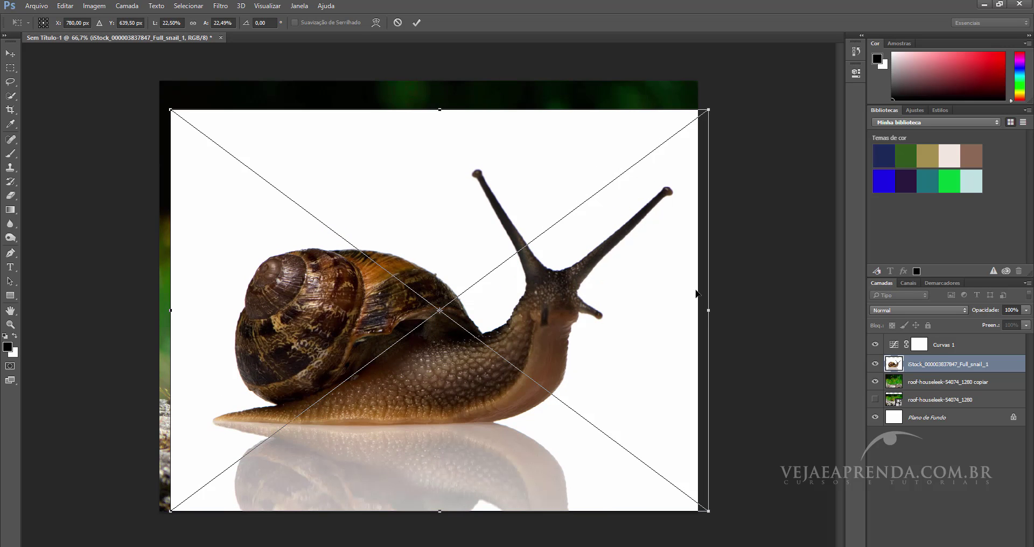
{"action": "left_click_drag", "start_coordinate": [709, 306], "coordinate": [204, 303]}
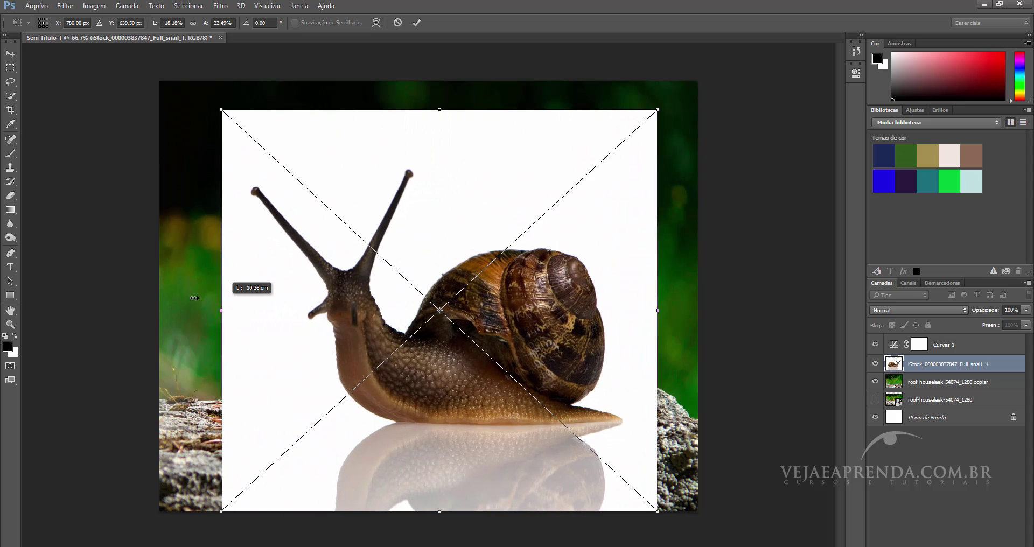
{"action": "left_click_drag", "start_coordinate": [205, 303], "coordinate": [170, 296]}
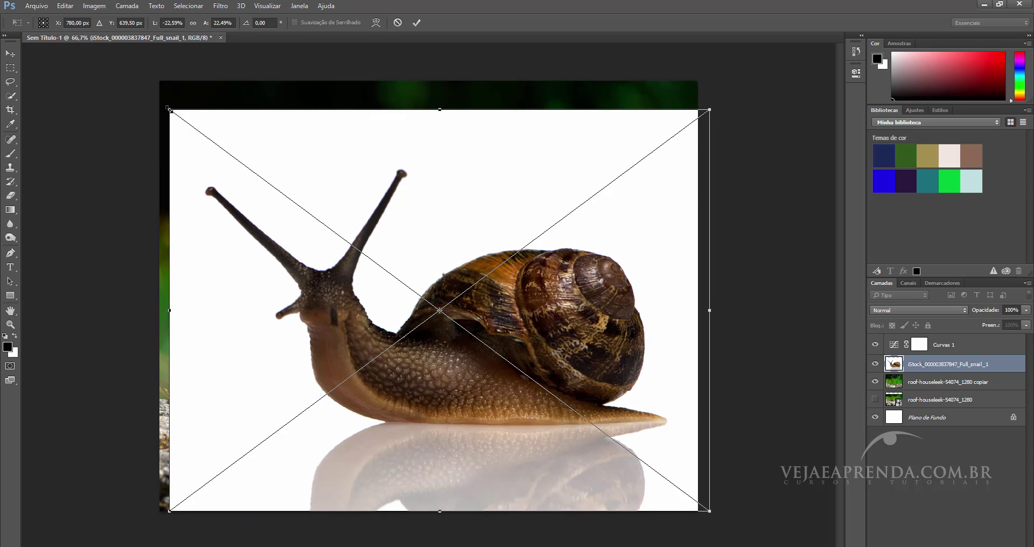
{"action": "left_click_drag", "start_coordinate": [171, 110], "coordinate": [238, 160]}
{"action": "mouse_move", "coordinate": [429, 238]}
{"action": "left_mouse_down"}
{"action": "mouse_move", "coordinate": [385, 210]}
{"action": "mouse_move", "coordinate": [362, 237]}
{"action": "left_mouse_up"}
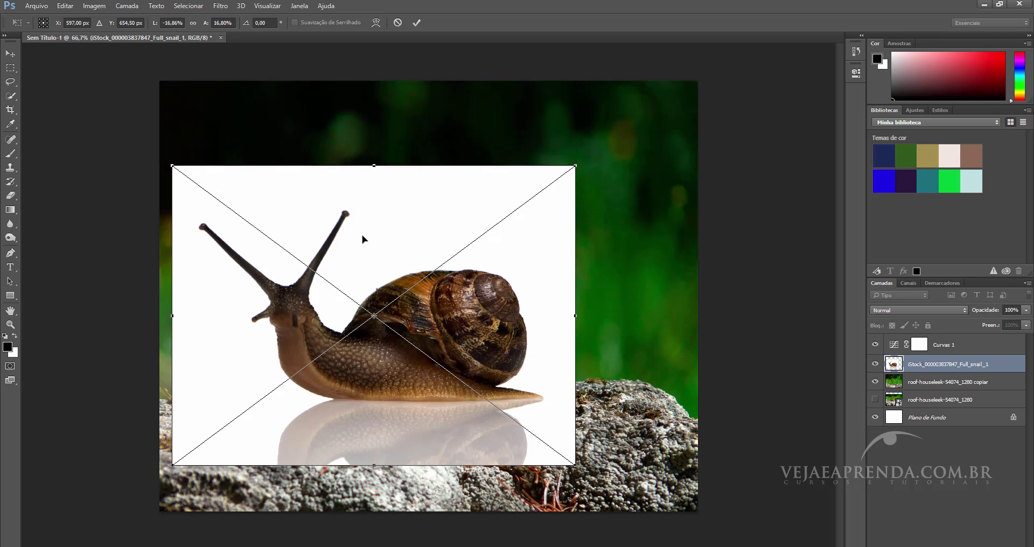
{"action": "key", "text": "Return"}
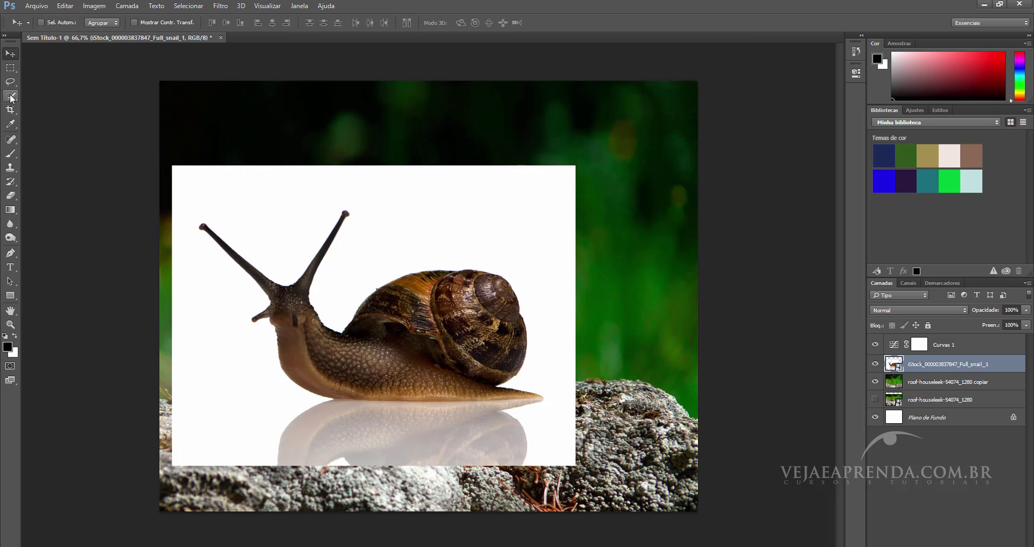
Lasso the white reflection beneath the snail, dismissing the smart-object error.
{"action": "left_click_drag", "start_coordinate": [10, 84], "coordinate": [38, 92]}
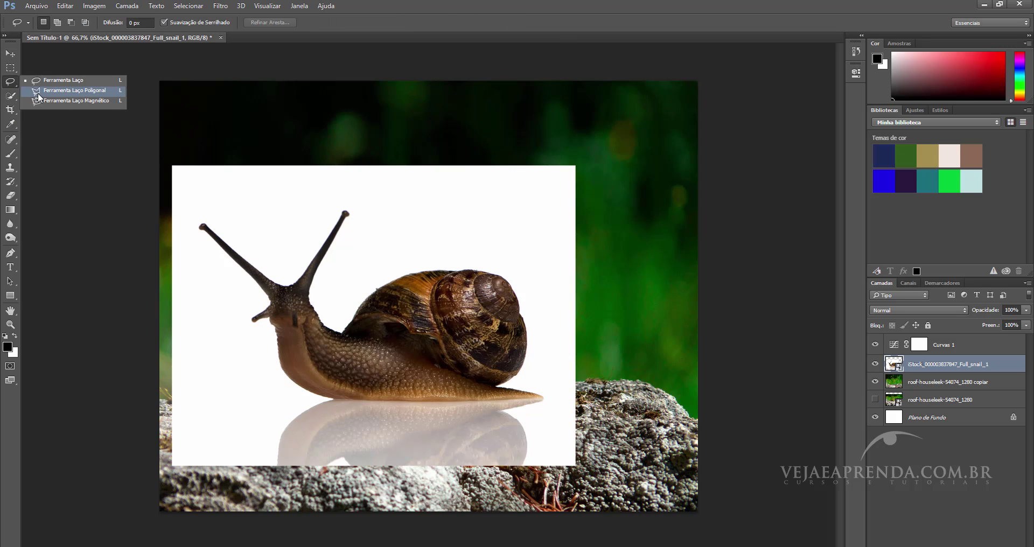
{"action": "mouse_move", "coordinate": [160, 396]}
{"action": "left_mouse_down"}
{"action": "mouse_move", "coordinate": [591, 405]}
{"action": "mouse_move", "coordinate": [464, 511]}
{"action": "mouse_move", "coordinate": [194, 487]}
{"action": "mouse_move", "coordinate": [162, 402]}
{"action": "mouse_move", "coordinate": [167, 414]}
{"action": "left_mouse_up"}
{"action": "key", "text": "Delete"}
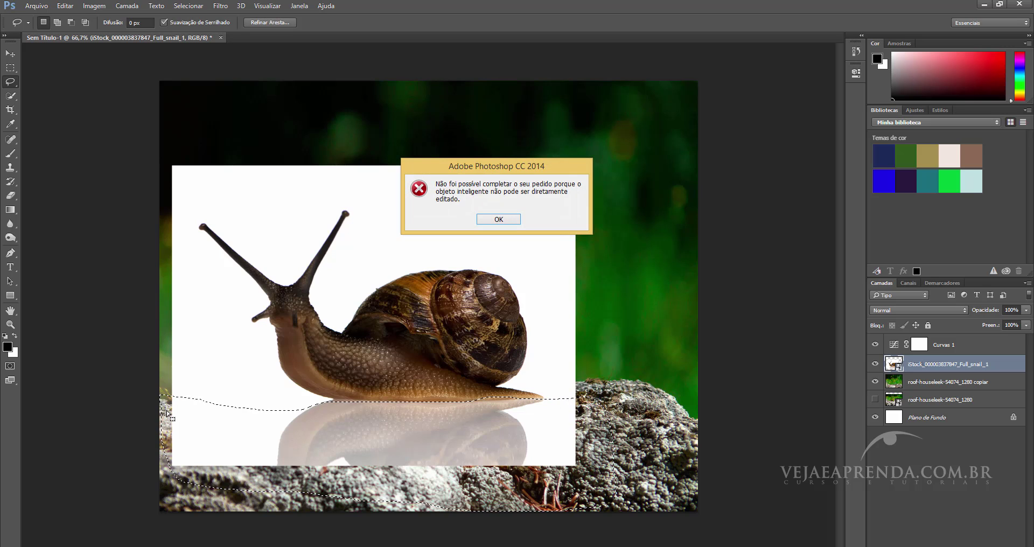
{"action": "left_click", "coordinate": [498, 219]}
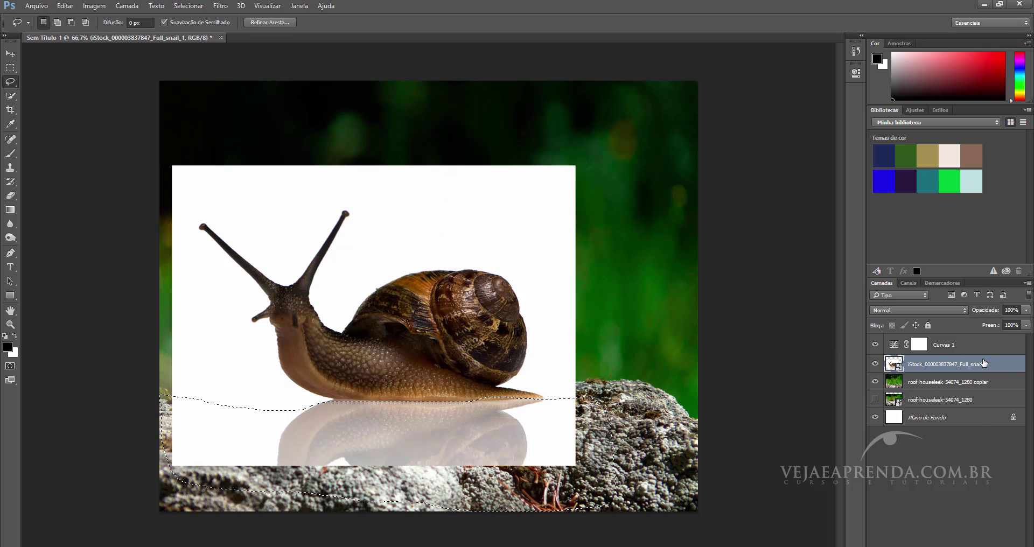
Rasterize the snail layer, delete the reflection, deselect, and move the snail down about 23 px.
{"action": "right_click", "coordinate": [959, 363]}
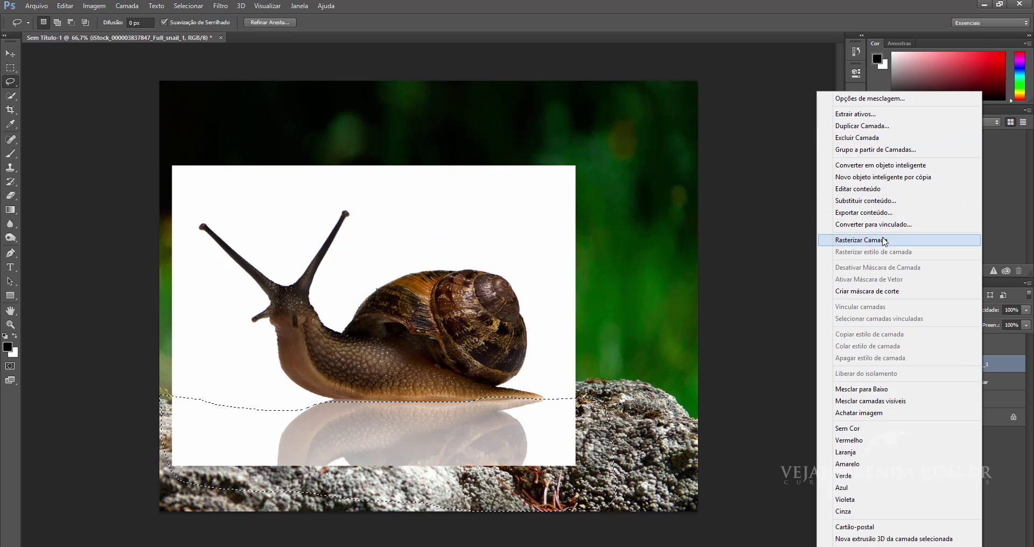
{"action": "left_click", "coordinate": [866, 240]}
{"action": "key", "text": "Delete"}
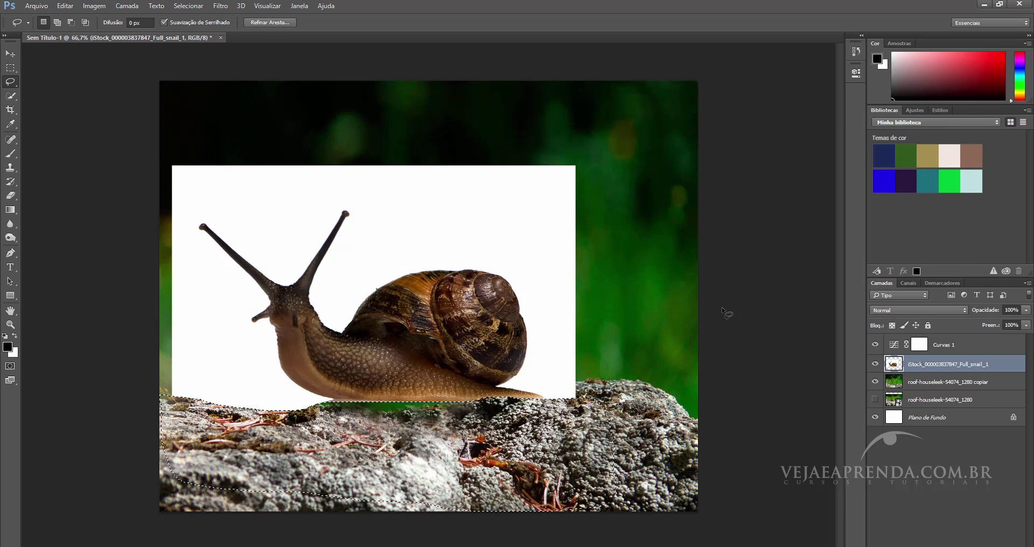
{"action": "key", "text": "ctrl+d"}
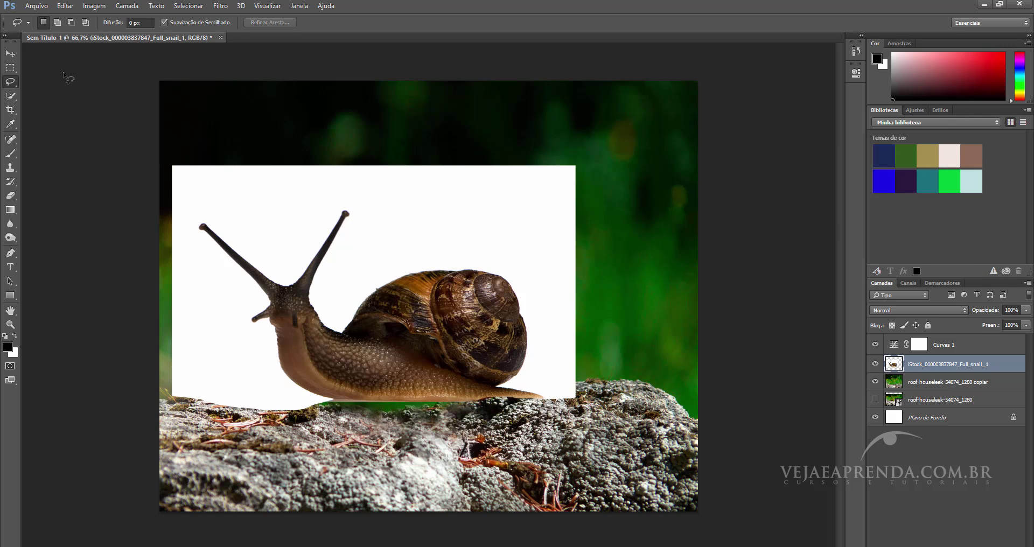
{"action": "key", "text": "v"}
{"action": "left_click_drag", "start_coordinate": [402, 300], "coordinate": [403, 313]}
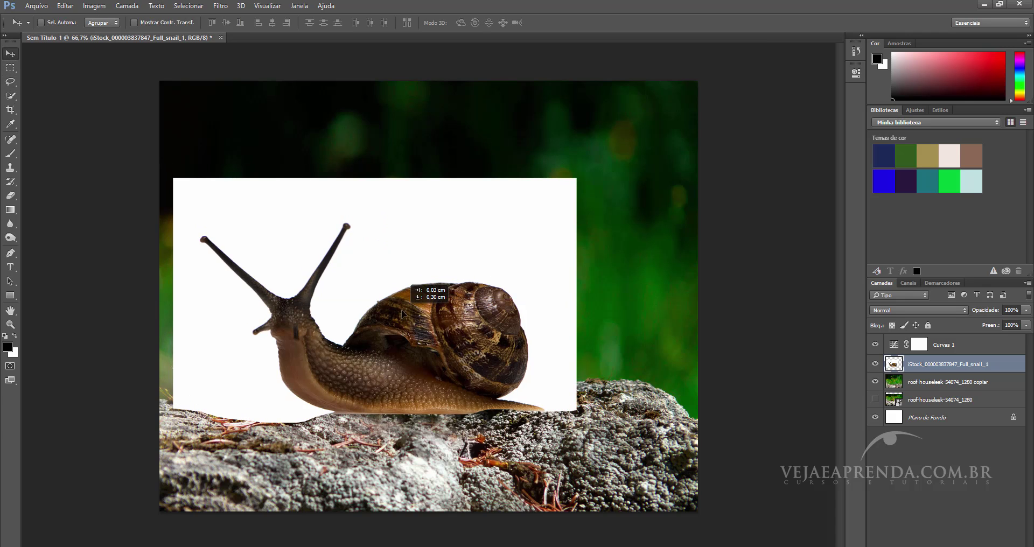
{"action": "left_click", "coordinate": [10, 96]}
Delete the snail's white background with the Magic Wand and shift the snail slightly right.
{"action": "left_click", "coordinate": [54, 106]}
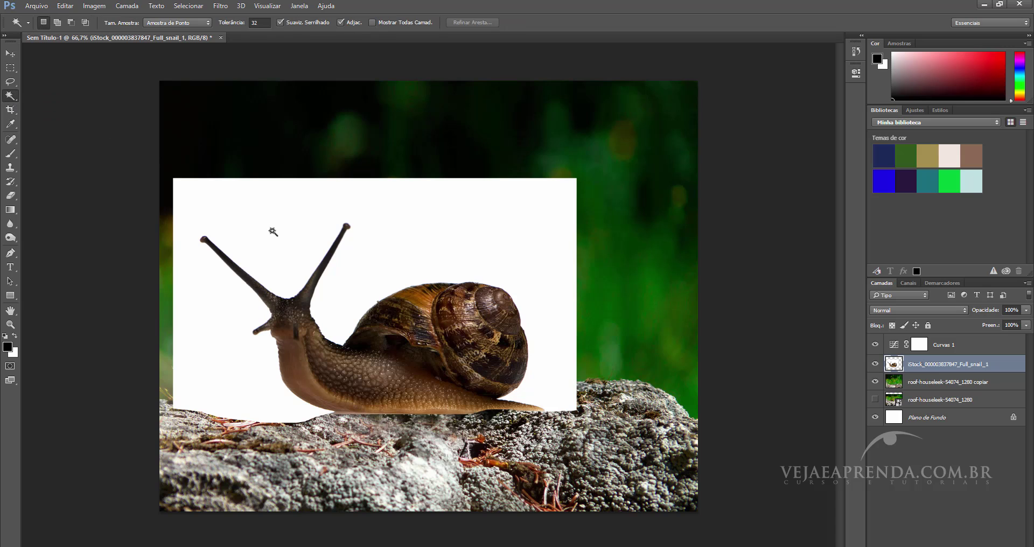
{"action": "left_click", "coordinate": [276, 231]}
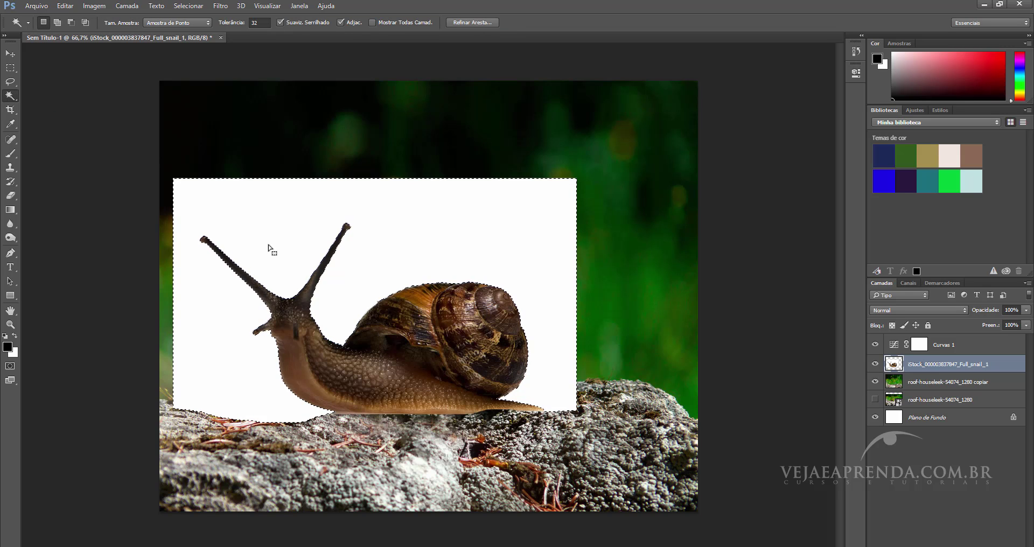
{"action": "key", "text": "Delete"}
{"action": "key", "text": "ctrl+d"}
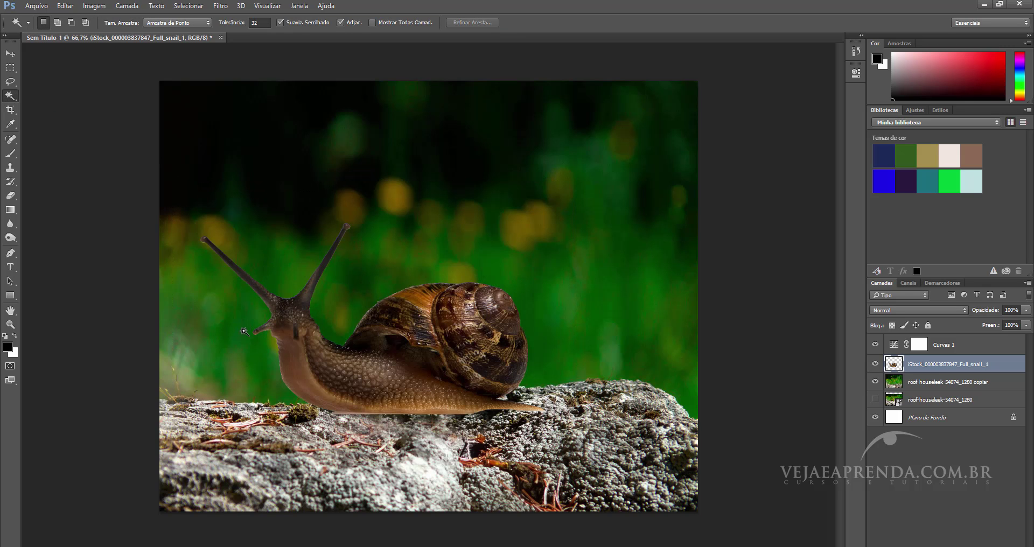
{"action": "left_click", "coordinate": [10, 53]}
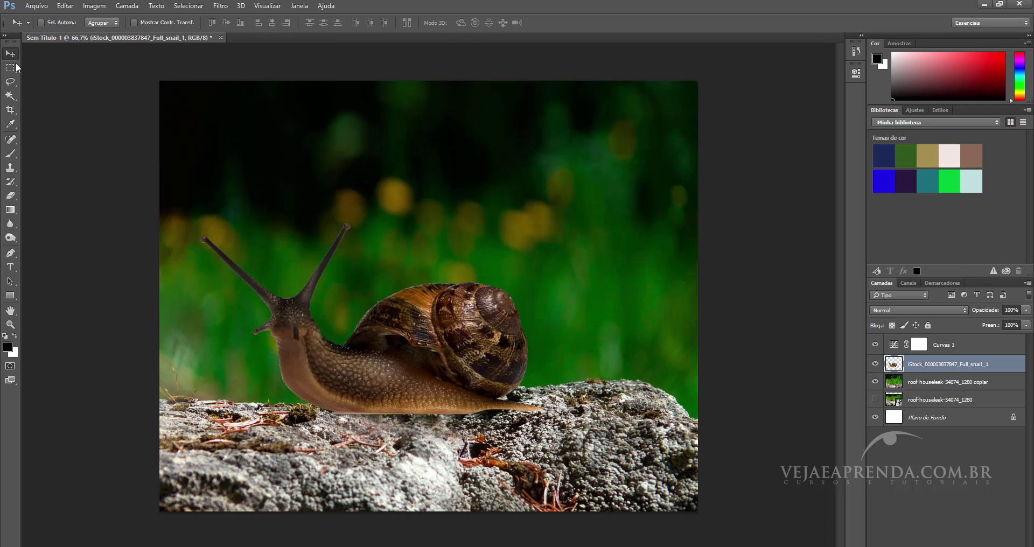
{"action": "left_click_drag", "start_coordinate": [419, 372], "coordinate": [429, 377]}
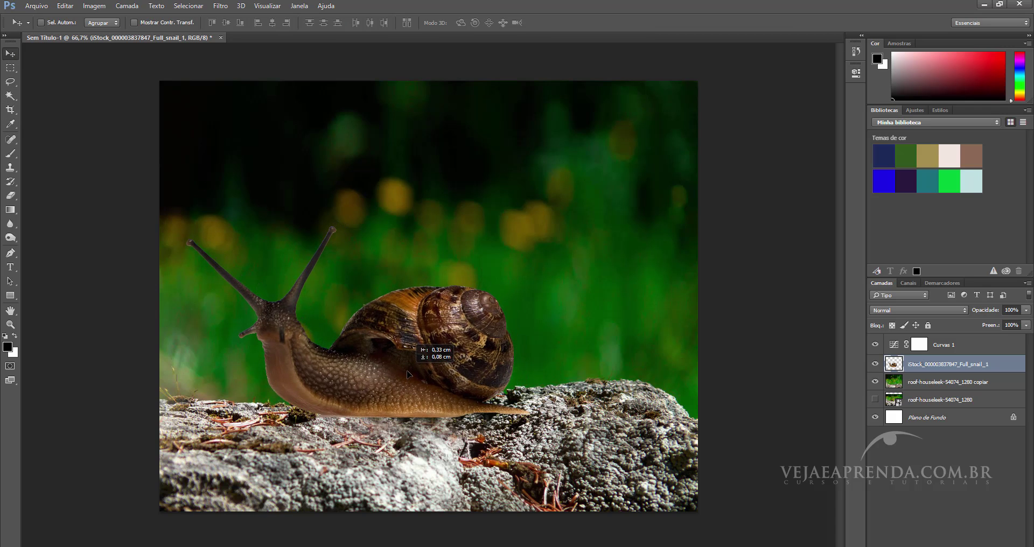
Scale the snail to about 94%, nudge it onto the rock, and zoom to 100%.
{"action": "key", "text": "ctrl+t"}
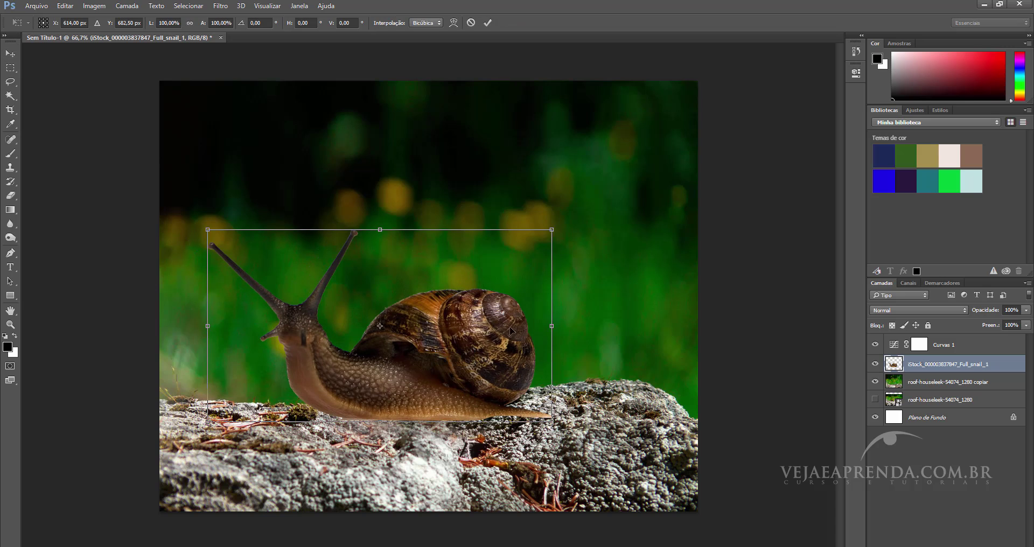
{"action": "left_click_drag", "start_coordinate": [552, 230], "coordinate": [545, 238]}
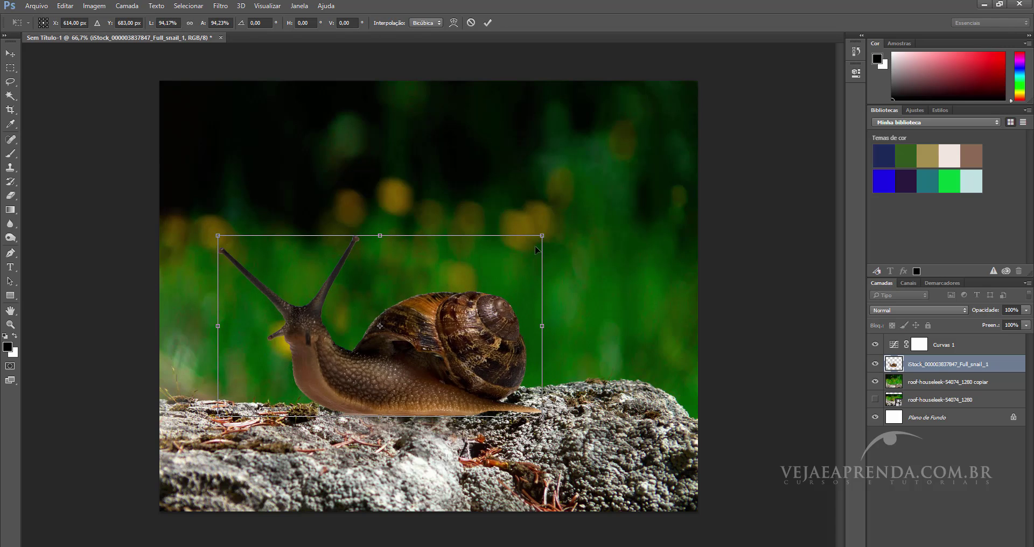
{"action": "key", "text": "Return"}
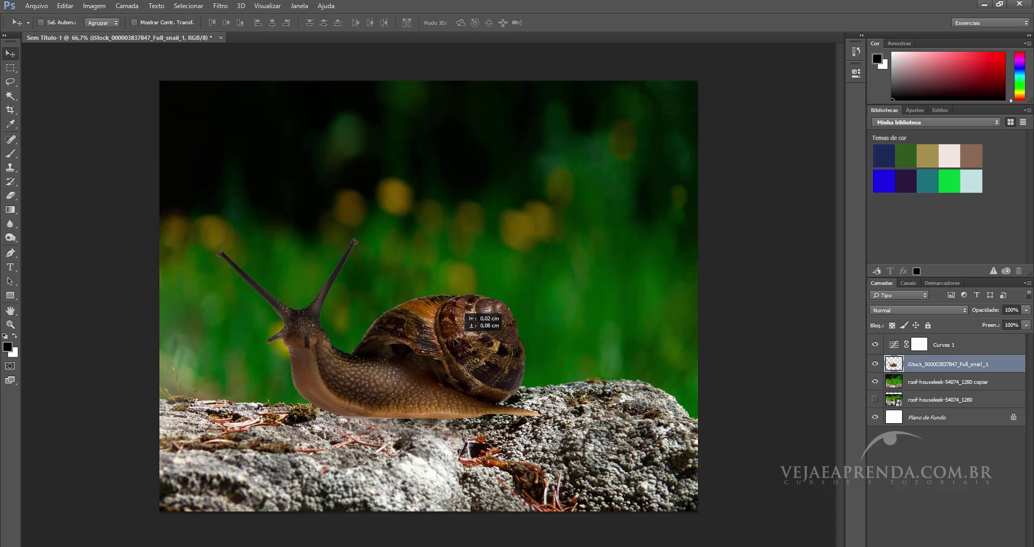
{"action": "left_click_drag", "start_coordinate": [457, 338], "coordinate": [453, 337]}
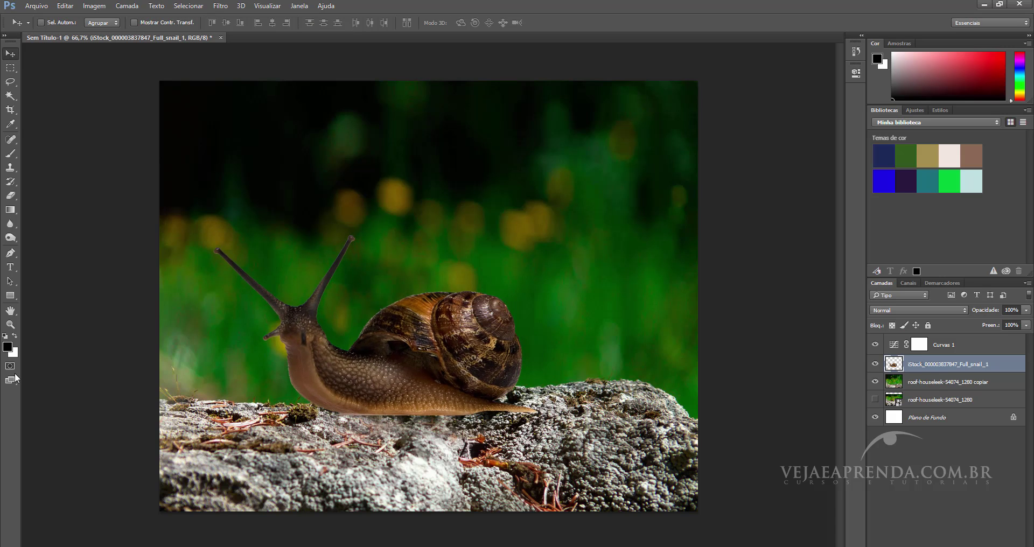
{"action": "left_click", "coordinate": [10, 325]}
{"action": "left_click", "coordinate": [406, 339]}
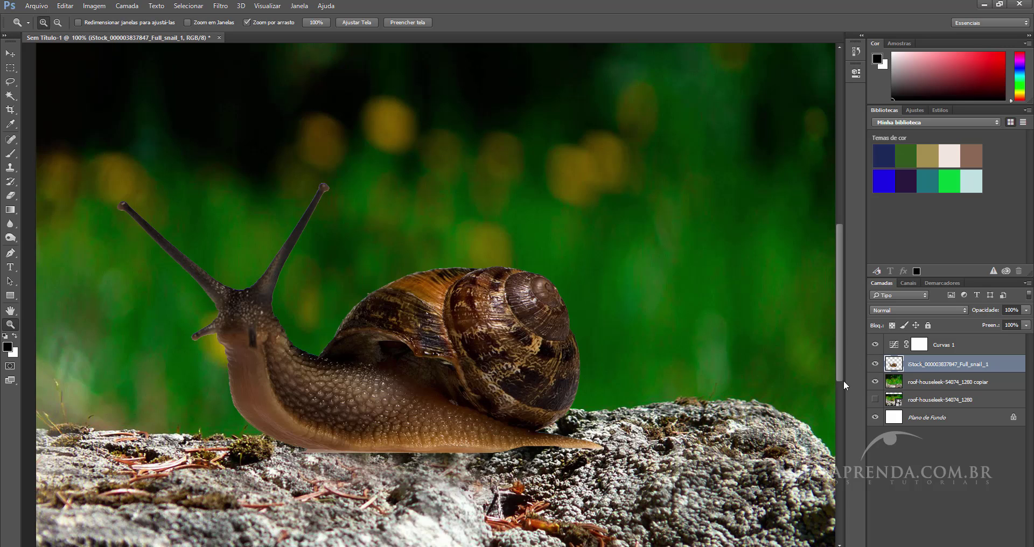
Load the snail layer's pixels as a selection via its Layers thumbnail.
{"action": "left_click", "coordinate": [894, 367], "text": "ctrl"}
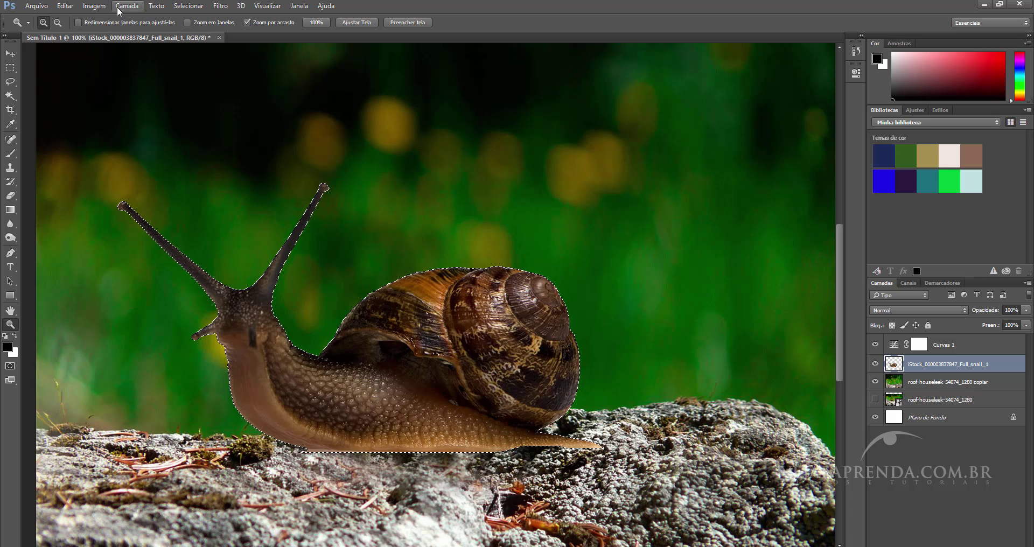
Contract the snail selection by 1 px, undo an accidental delete, and inspect the shell edge.
{"action": "left_click", "coordinate": [189, 6]}
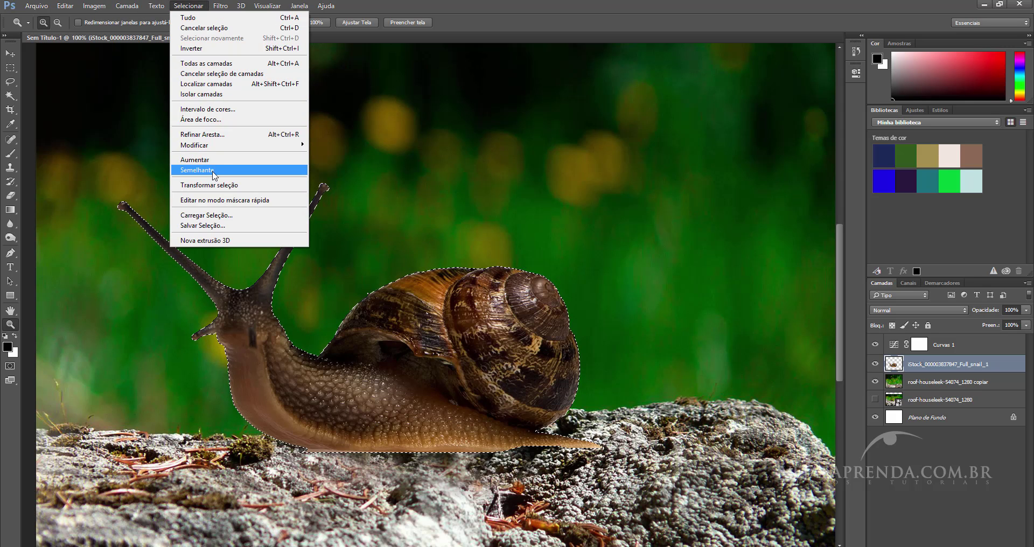
{"action": "mouse_move", "coordinate": [211, 145]}
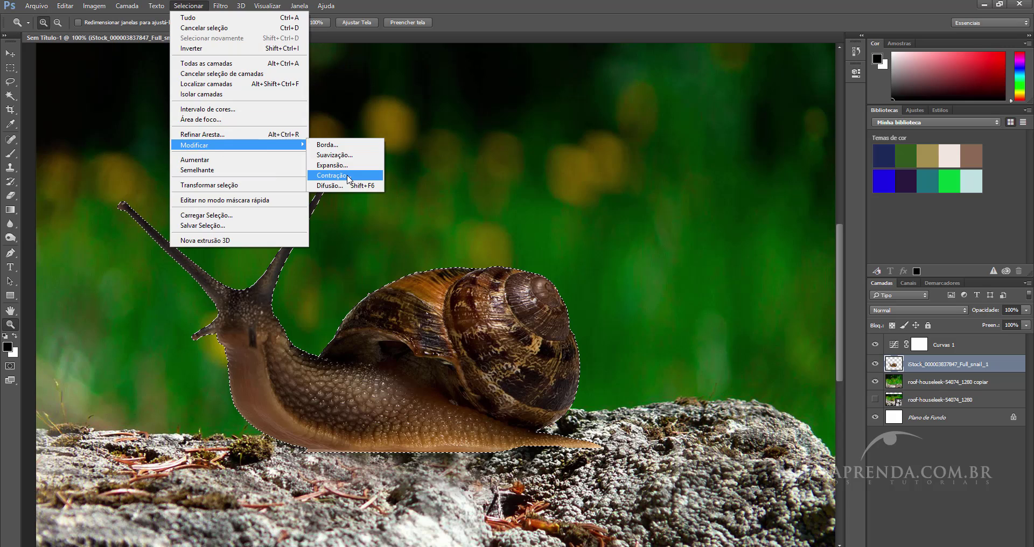
{"action": "left_click", "coordinate": [349, 178]}
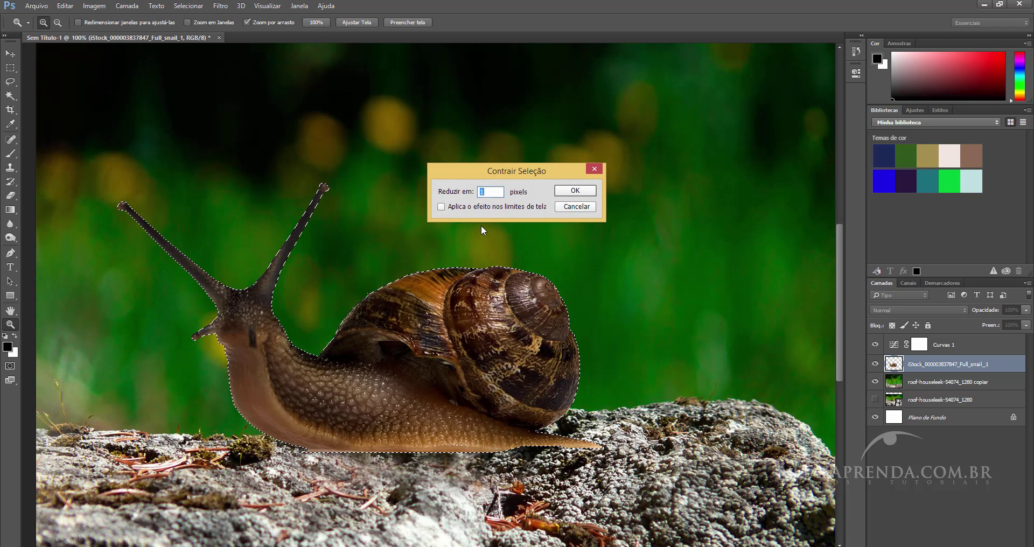
{"action": "key", "text": "Return"}
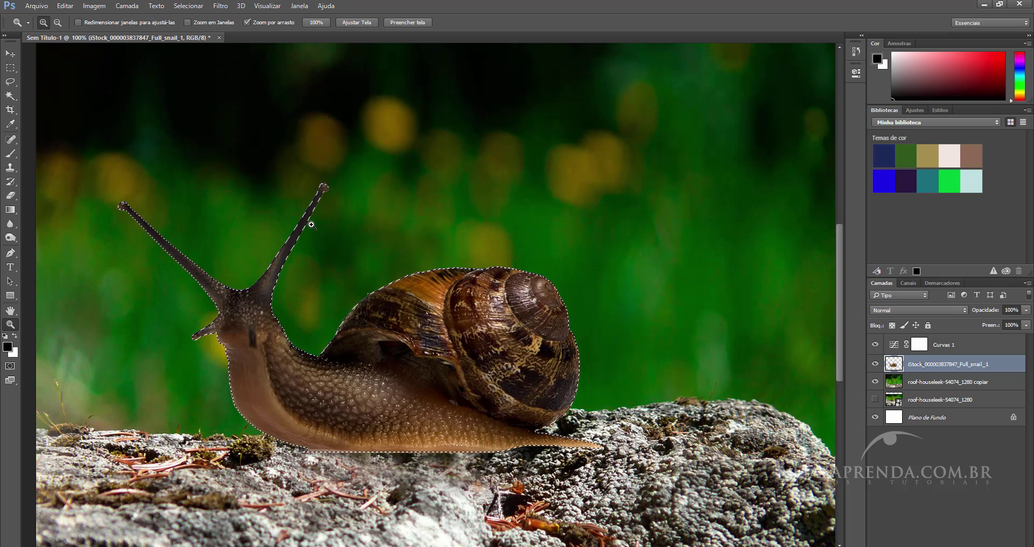
{"action": "key", "text": "Delete"}
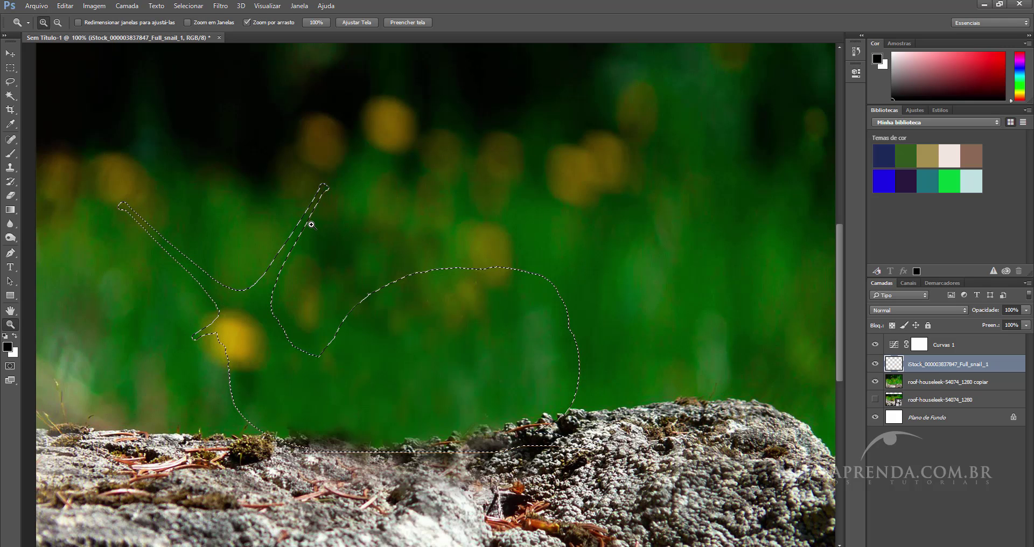
{"action": "key", "text": "ctrl+z"}
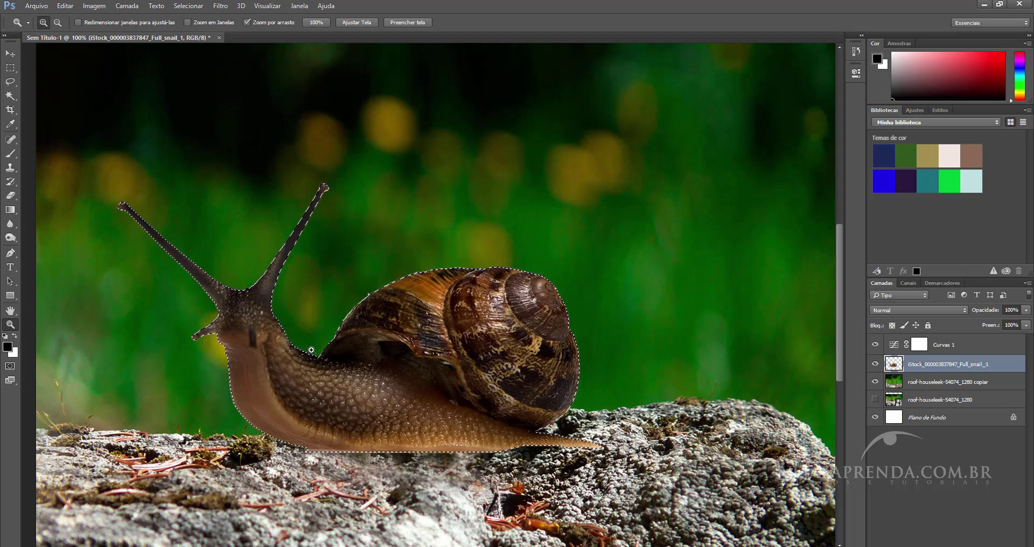
{"action": "left_click_drag", "start_coordinate": [341, 295], "coordinate": [538, 371]}
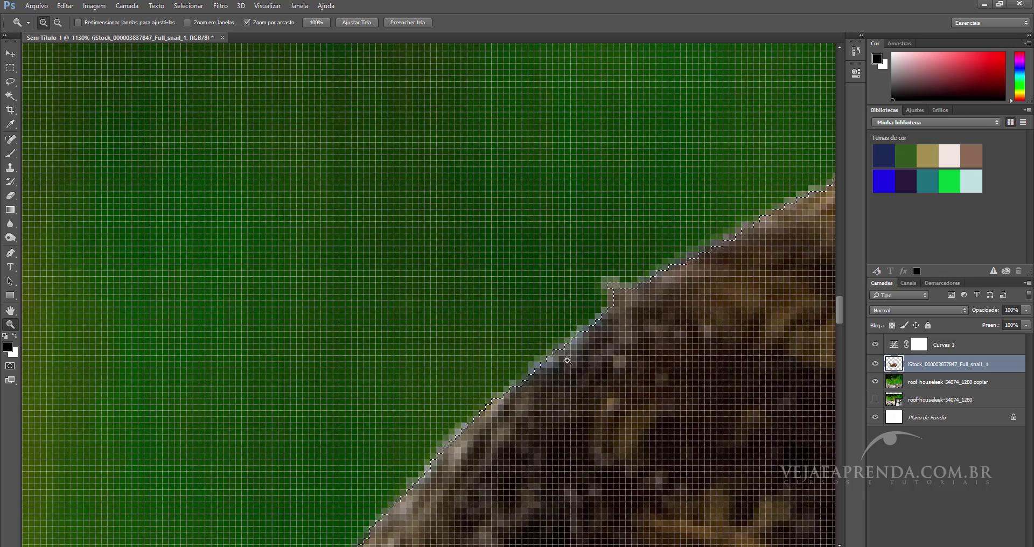
{"action": "key", "text": "ctrl+d"}
{"action": "left_click_drag", "start_coordinate": [528, 370], "coordinate": [475, 341]}
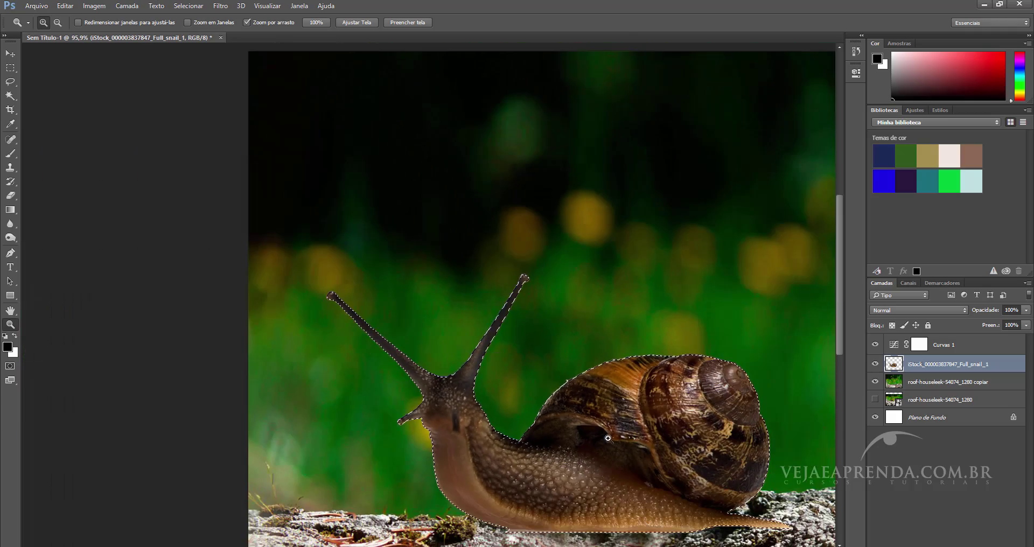
{"action": "left_click_drag", "start_coordinate": [584, 397], "coordinate": [538, 349]}
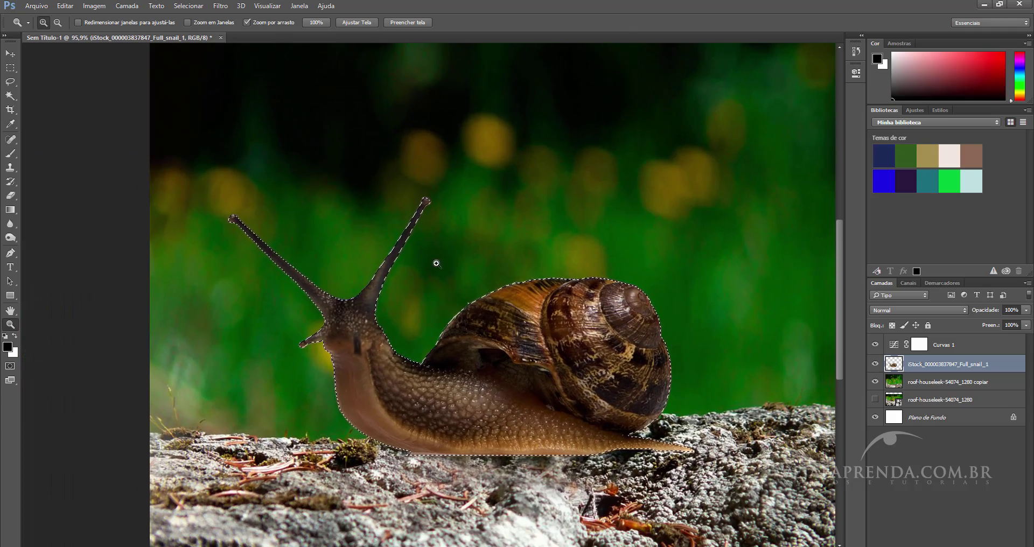
Invert then clear the selection, and zoom in on the snail's head and shell edges.
{"action": "left_click", "coordinate": [184, 6]}
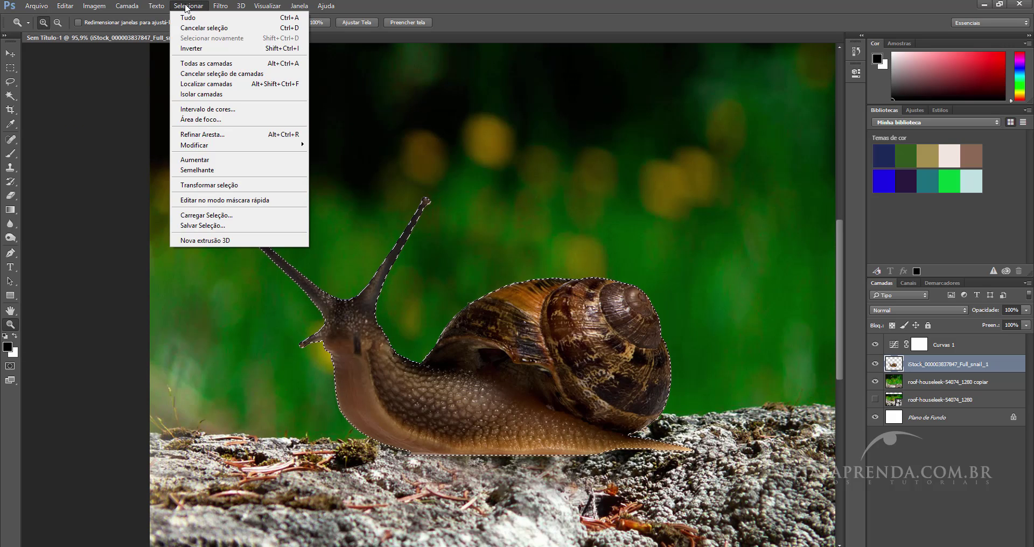
{"action": "left_click", "coordinate": [453, 121]}
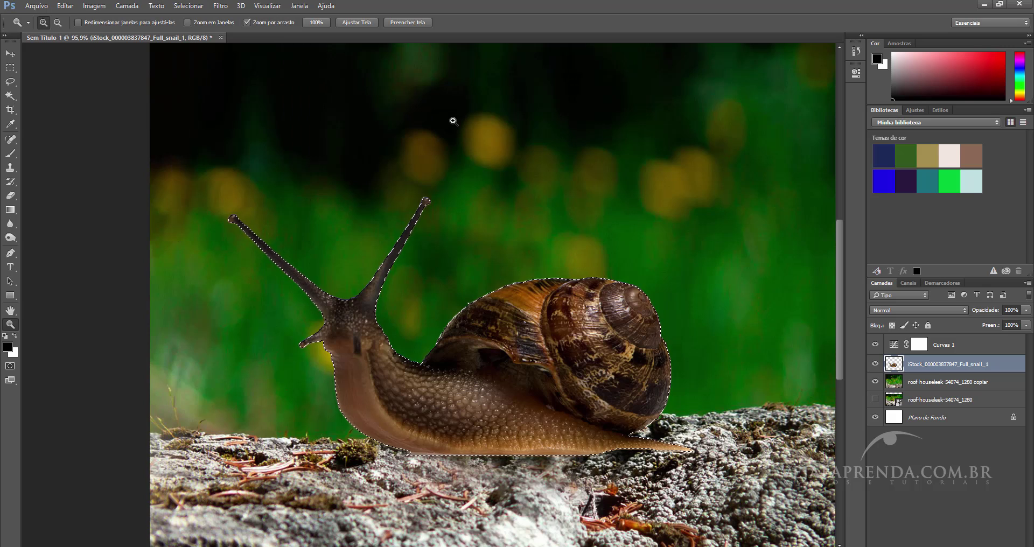
{"action": "key", "text": "ctrl+shift+i"}
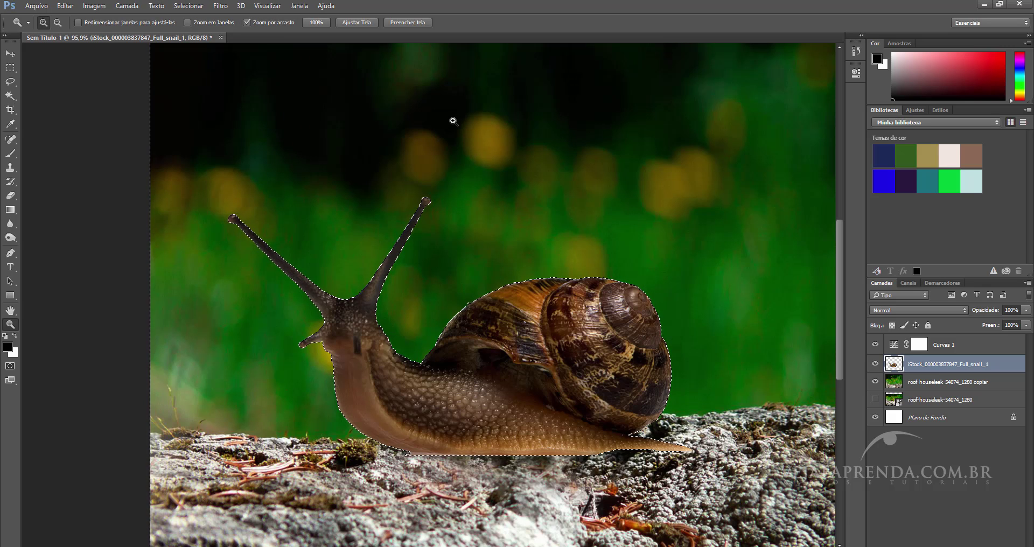
{"action": "key", "text": "ctrl+d"}
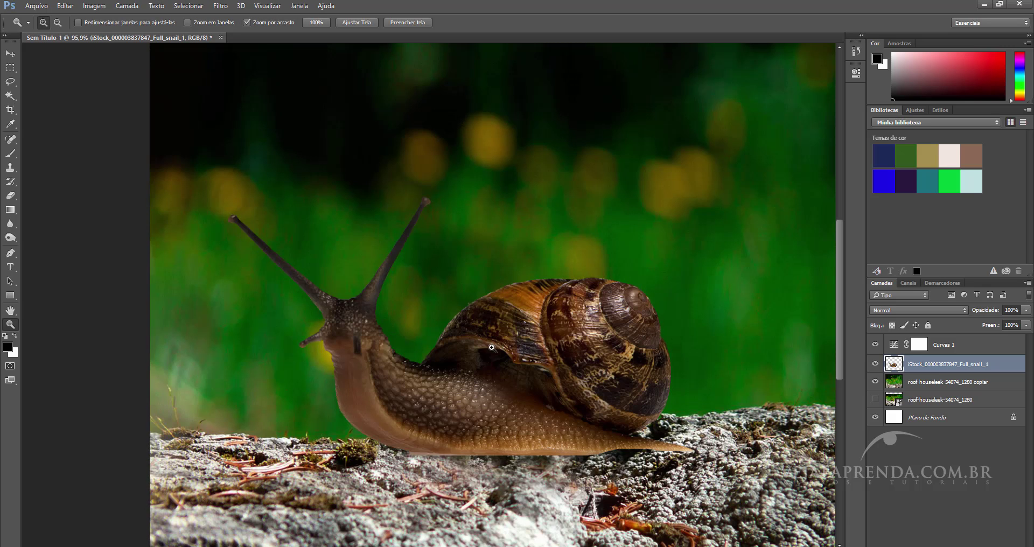
{"action": "left_click", "coordinate": [414, 314]}
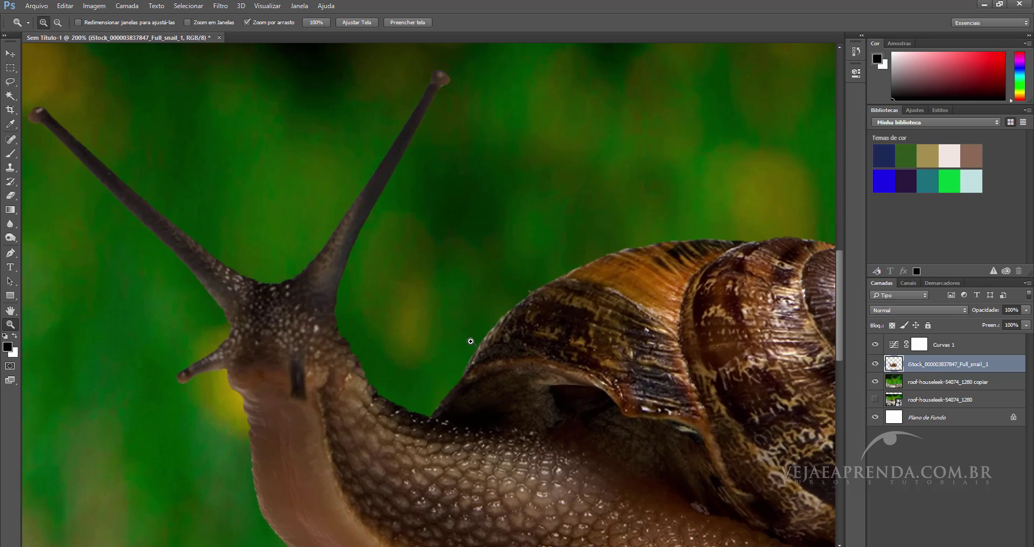
{"action": "left_click", "coordinate": [506, 354]}
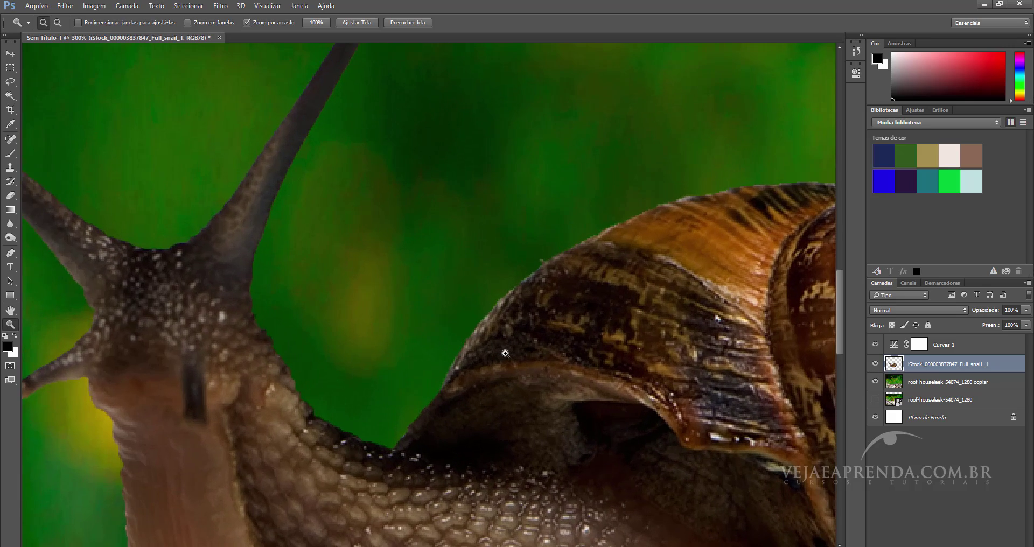
{"action": "left_click_drag", "start_coordinate": [546, 352], "coordinate": [398, 384]}
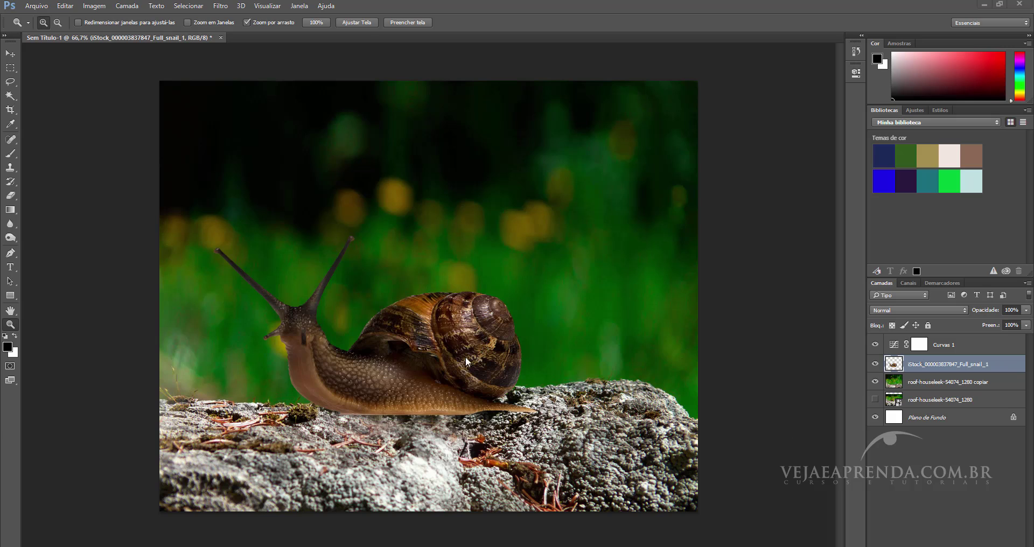
Add a new empty layer, Camada 1, above the rock copy and choose a soft Brush.
{"action": "left_click", "coordinate": [964, 383]}
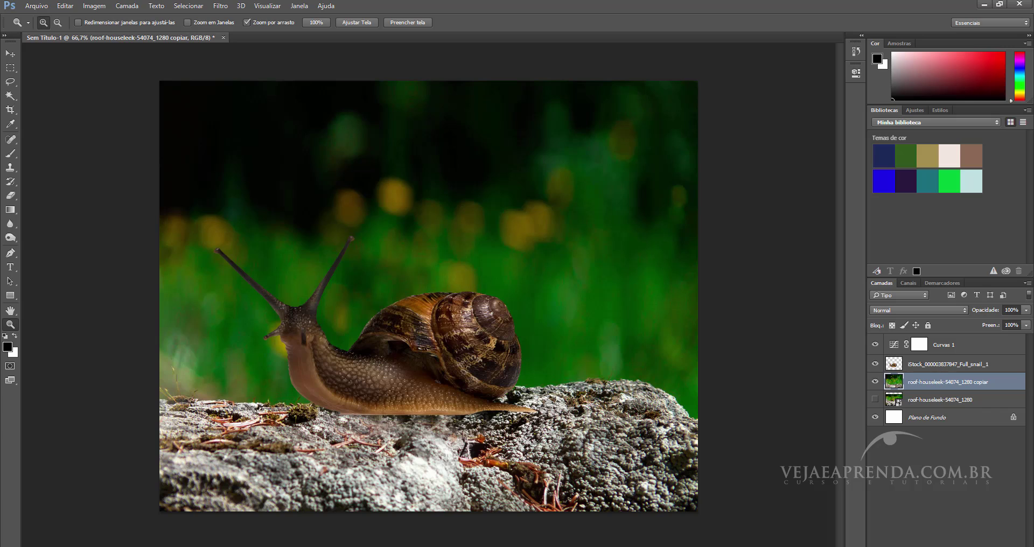
{"action": "key", "text": "ctrl+shift+alt+n"}
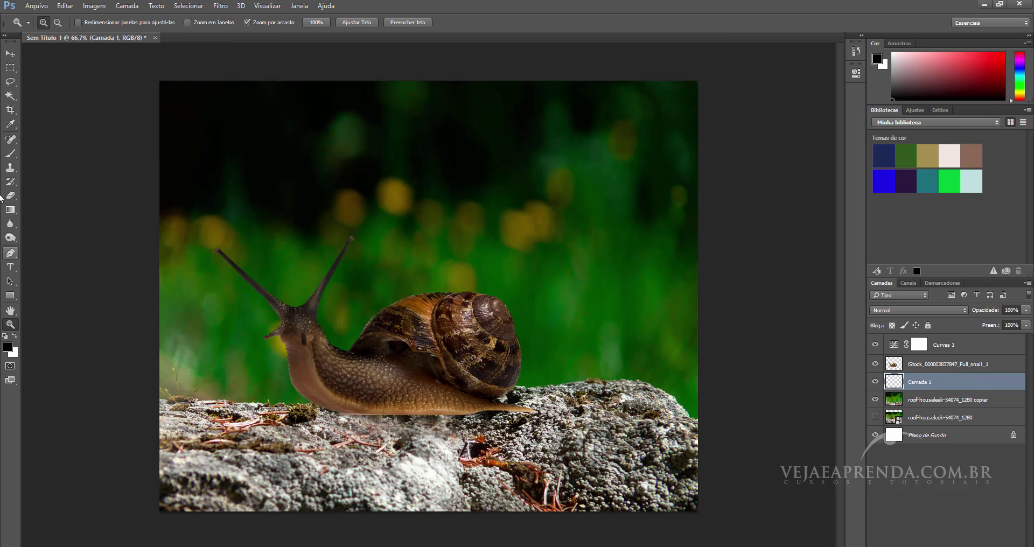
{"action": "left_click", "coordinate": [11, 156]}
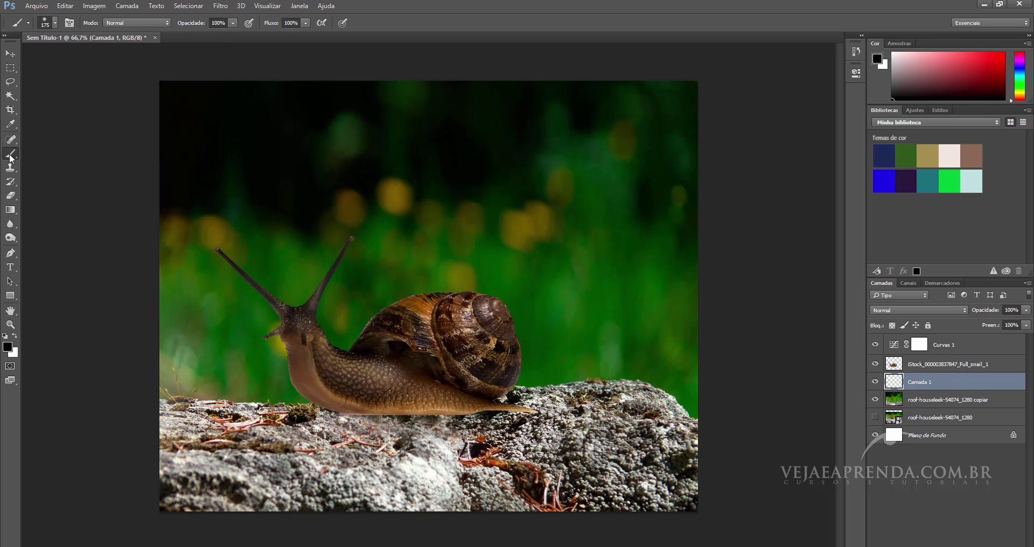
{"action": "right_click", "coordinate": [435, 414]}
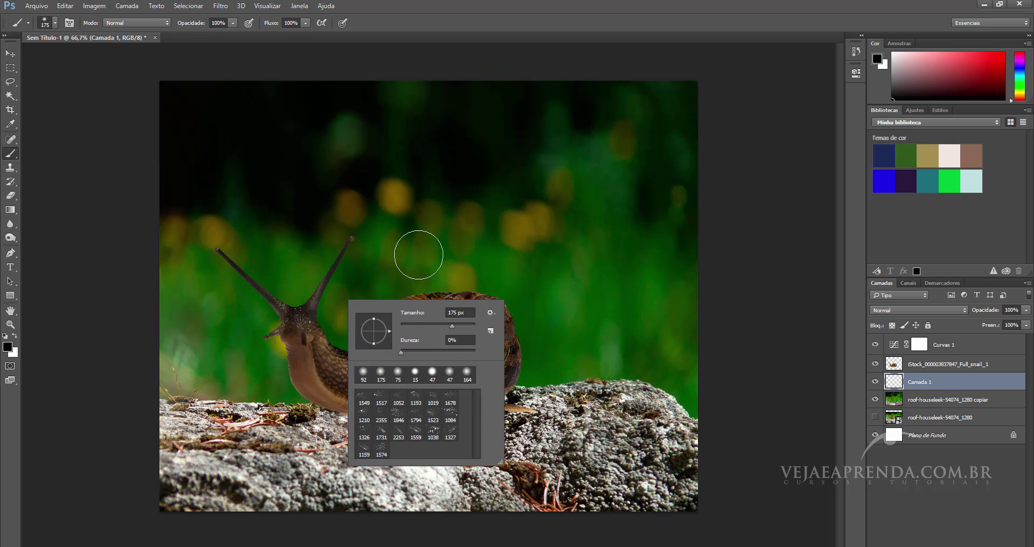
{"action": "left_click", "coordinate": [108, 328]}
Set the brush colour to black with 56% opacity.
{"action": "left_click", "coordinate": [8, 346]}
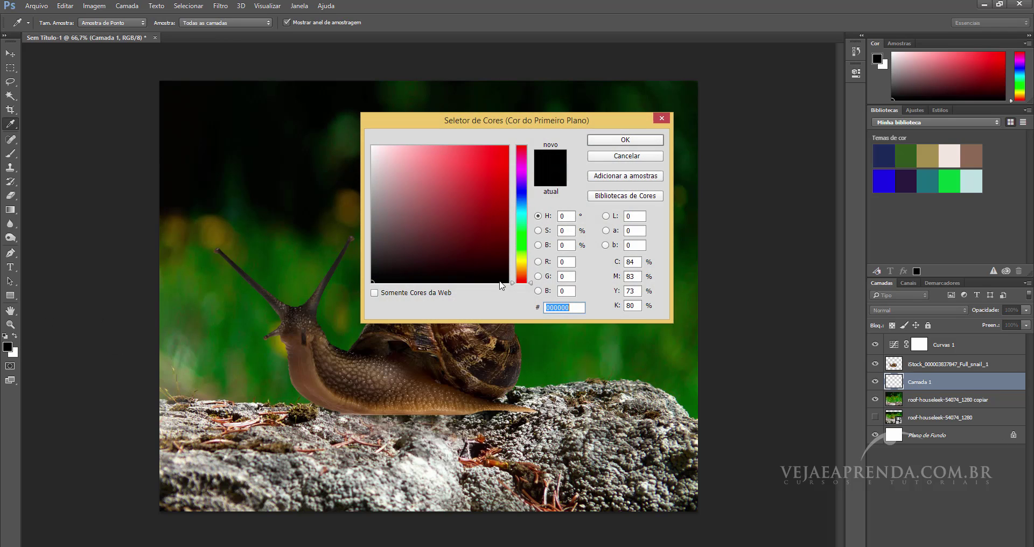
{"action": "left_click", "coordinate": [639, 145]}
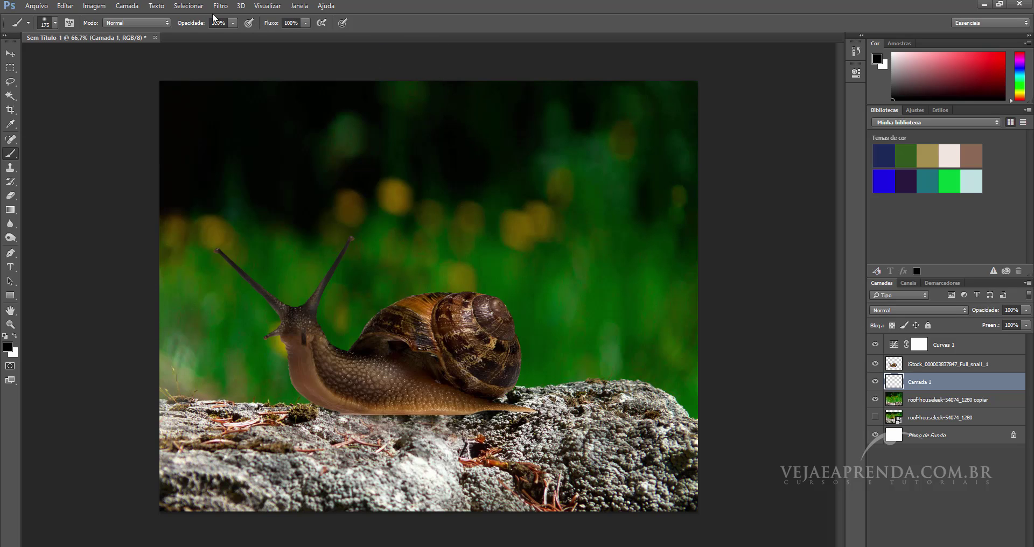
{"action": "left_click_drag", "start_coordinate": [193, 26], "coordinate": [169, 26]}
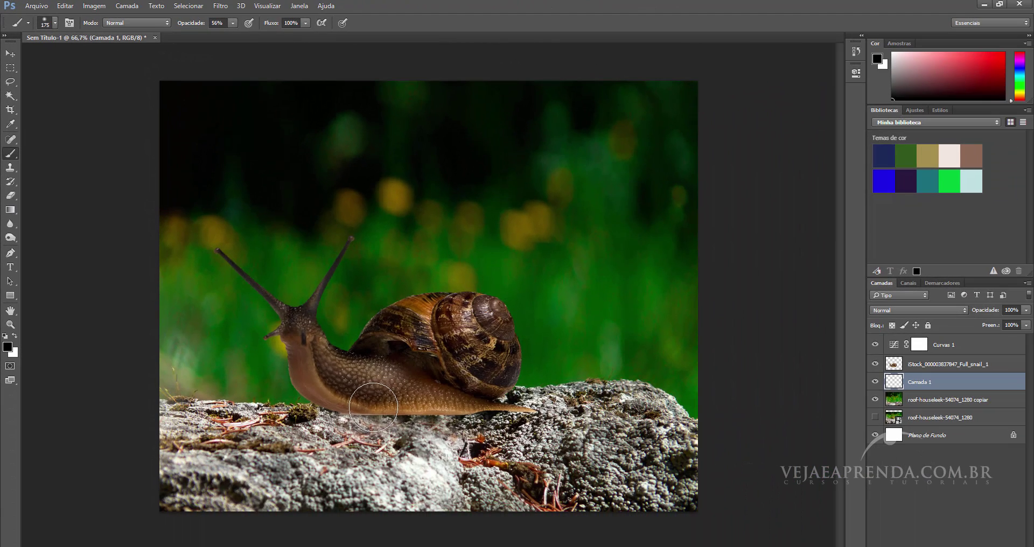
Try a shadow stroke under the snail, undo it, and zoom in on the foot.
{"action": "left_click_drag", "start_coordinate": [323, 406], "coordinate": [533, 403]}
{"action": "key", "text": "ctrl+z"}
{"action": "left_click", "coordinate": [10, 324]}
{"action": "left_click", "coordinate": [393, 420]}
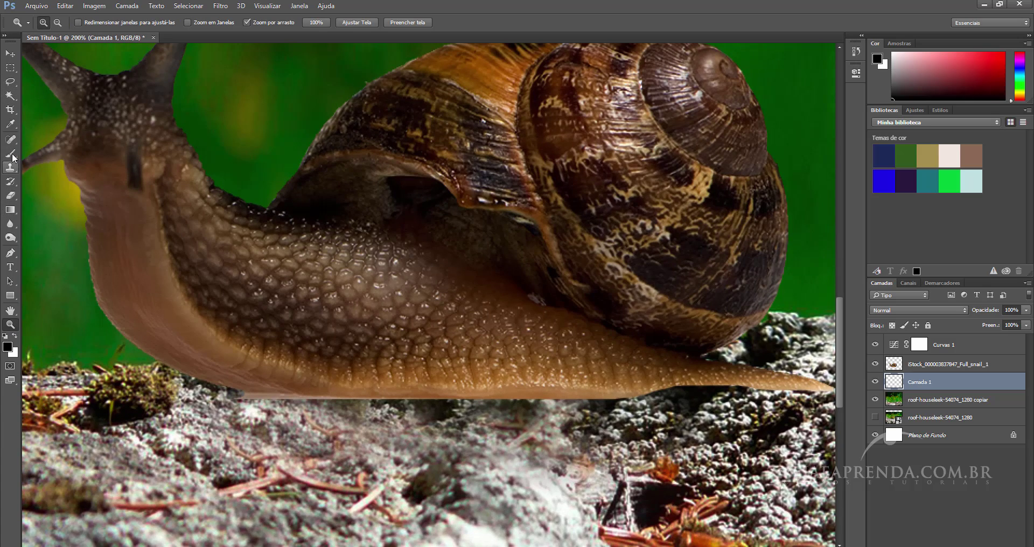
Paint a soft black shadow at brush size 69 under the snail's foot, body and tail.
{"action": "left_click", "coordinate": [10, 154]}
{"action": "right_click", "coordinate": [383, 362]}
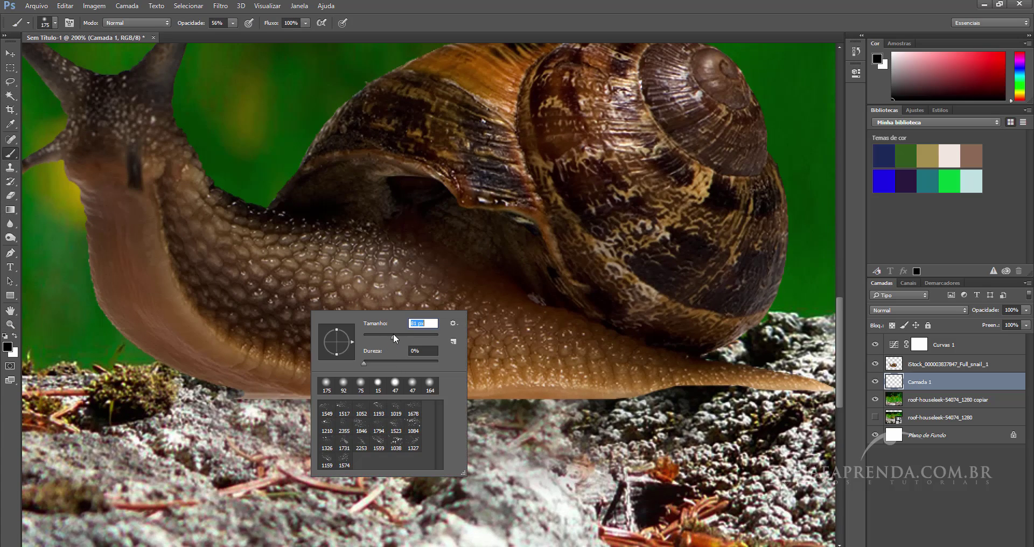
{"action": "left_click_drag", "start_coordinate": [394, 335], "coordinate": [389, 335]}
{"action": "key", "text": "Return"}
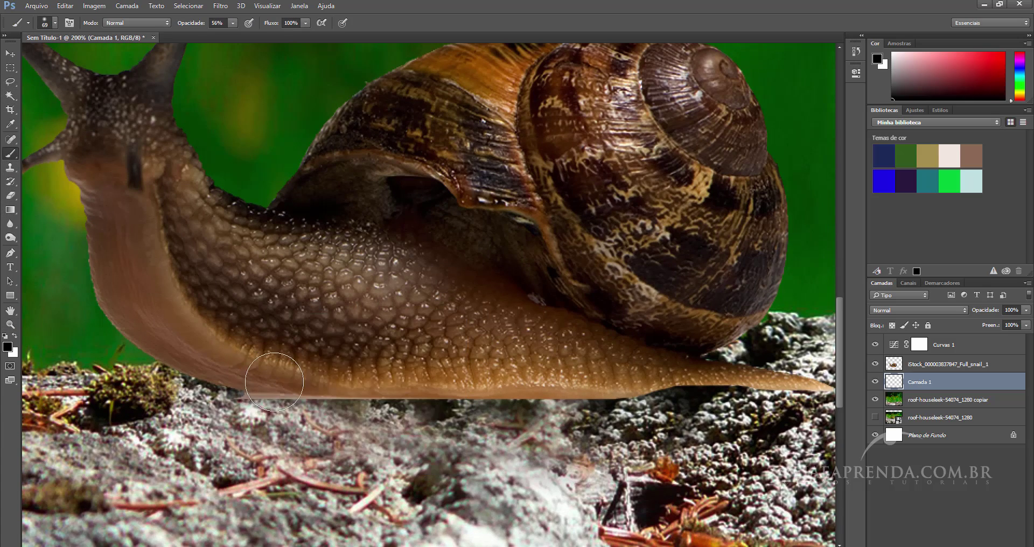
{"action": "left_click_drag", "start_coordinate": [275, 382], "coordinate": [559, 375]}
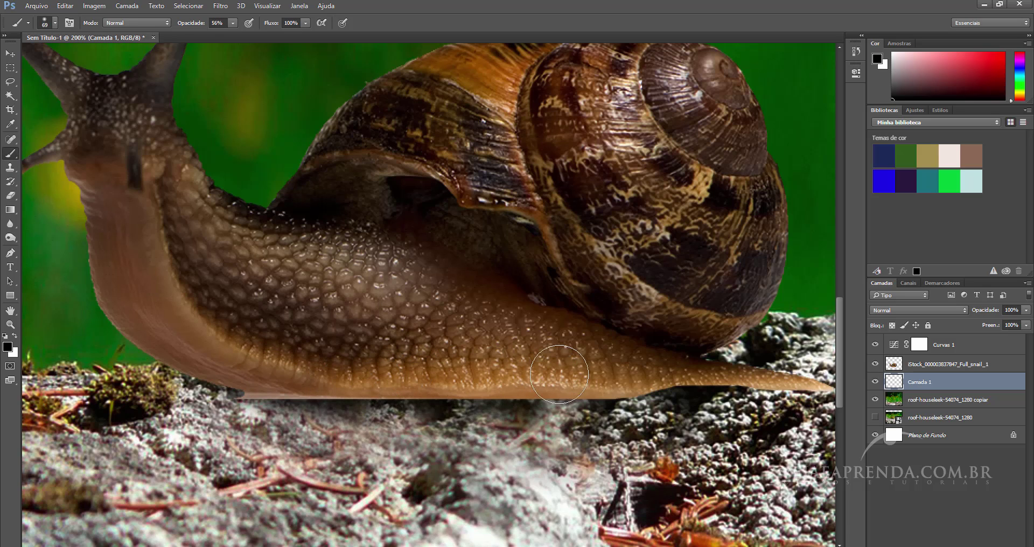
{"action": "left_click_drag", "start_coordinate": [559, 375], "coordinate": [824, 379]}
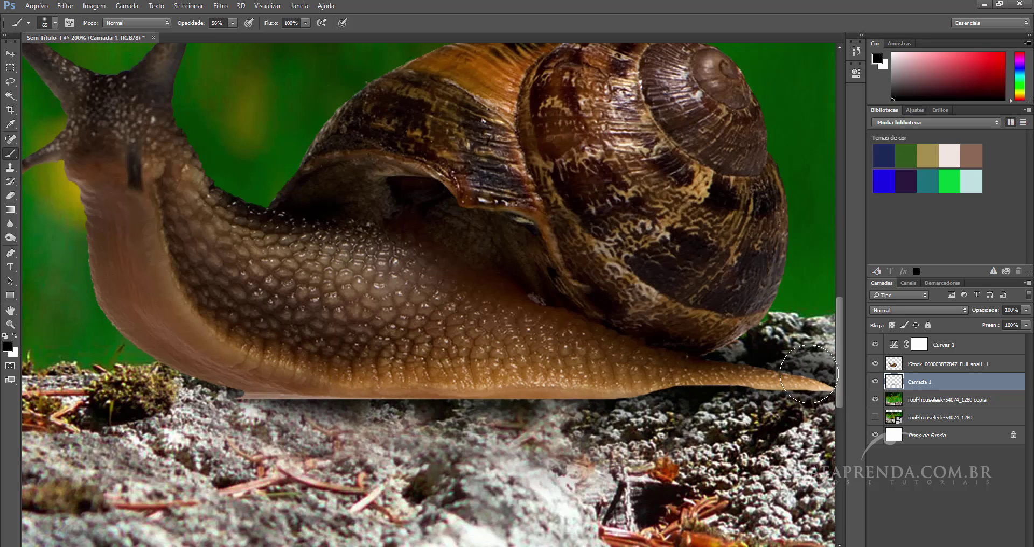
{"action": "mouse_move", "coordinate": [697, 364]}
{"action": "left_mouse_down"}
{"action": "mouse_move", "coordinate": [410, 368]}
{"action": "mouse_move", "coordinate": [501, 359]}
{"action": "left_mouse_up"}
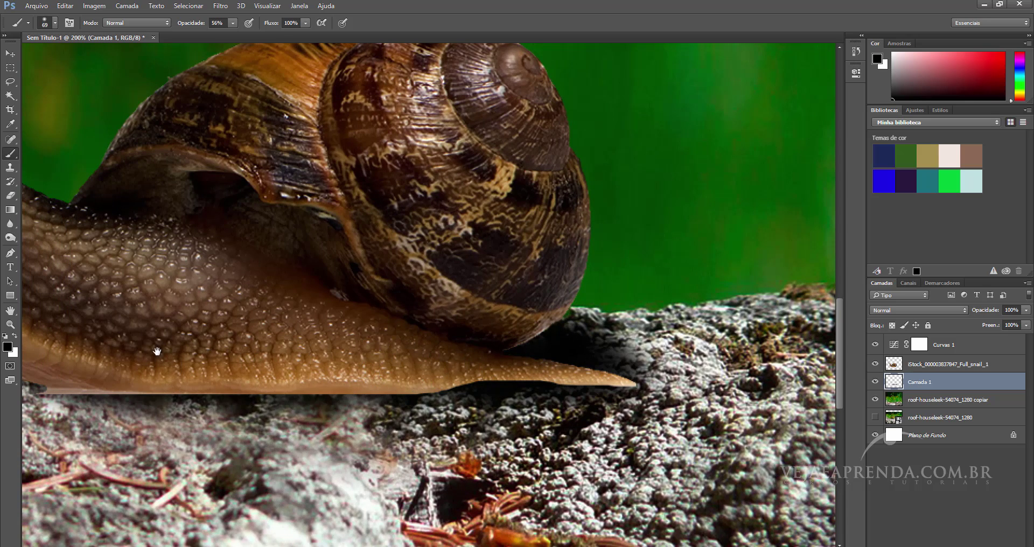
{"action": "mouse_move", "coordinate": [157, 351]}
{"action": "left_mouse_down"}
{"action": "mouse_move", "coordinate": [388, 328]}
{"action": "mouse_move", "coordinate": [286, 346]}
{"action": "mouse_move", "coordinate": [254, 335]}
{"action": "mouse_move", "coordinate": [364, 358]}
{"action": "left_mouse_up"}
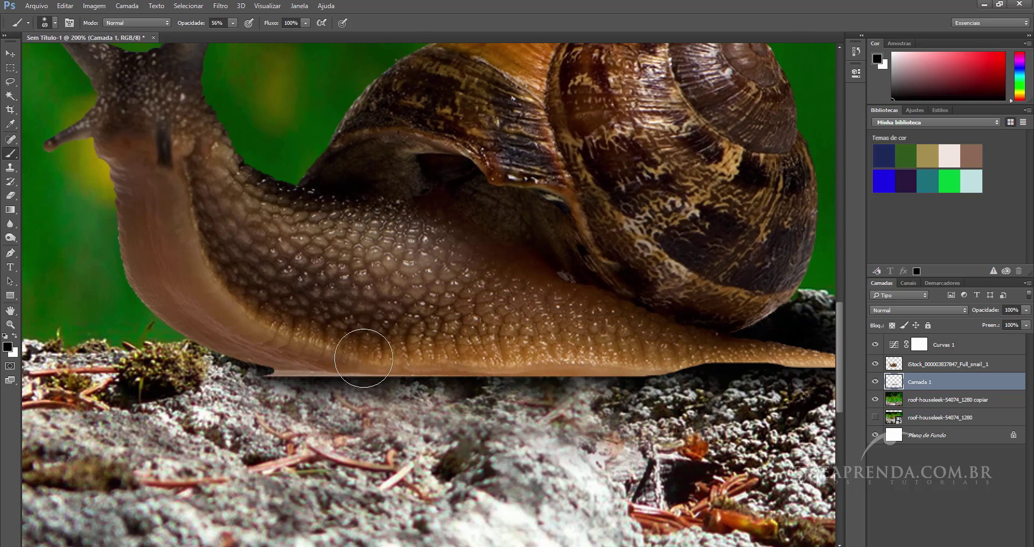
Add a layer mask to the snail layer and brush the foot's lower edge into the rock.
{"action": "left_click", "coordinate": [910, 366]}
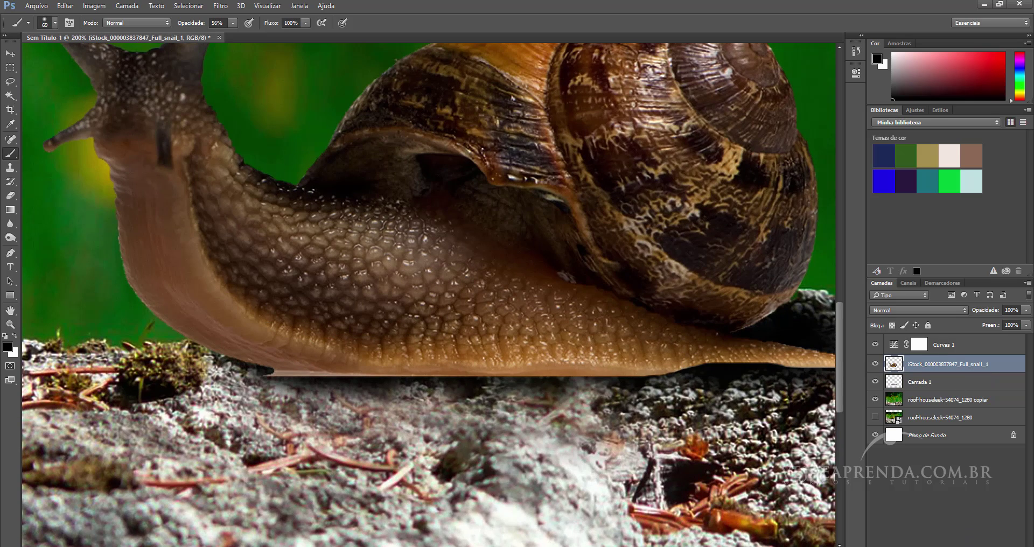
{"action": "left_click", "coordinate": [940, 545]}
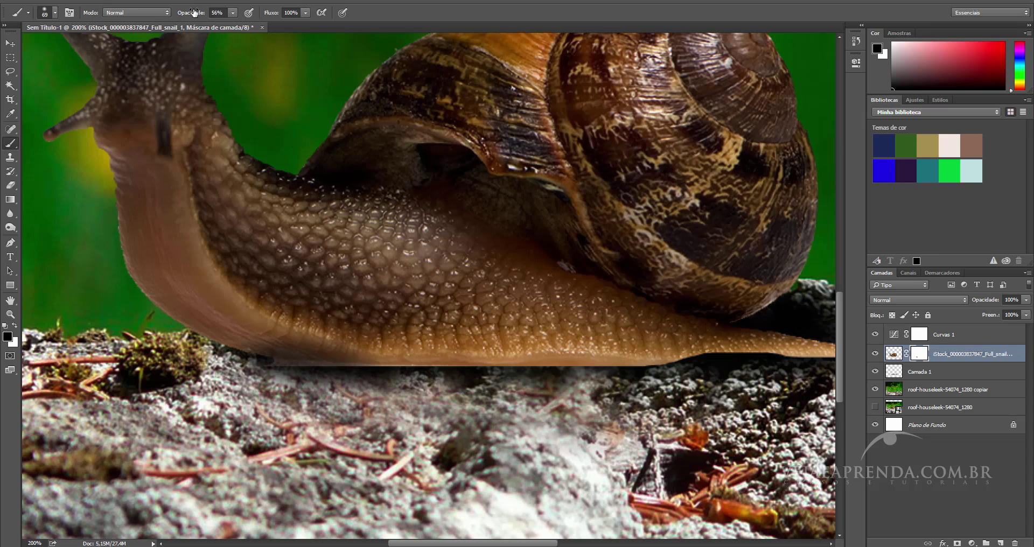
{"action": "mouse_move", "coordinate": [377, 383]}
{"action": "left_mouse_down"}
{"action": "mouse_move", "coordinate": [552, 405]}
{"action": "mouse_move", "coordinate": [771, 384]}
{"action": "mouse_move", "coordinate": [866, 402]}
{"action": "left_mouse_up"}
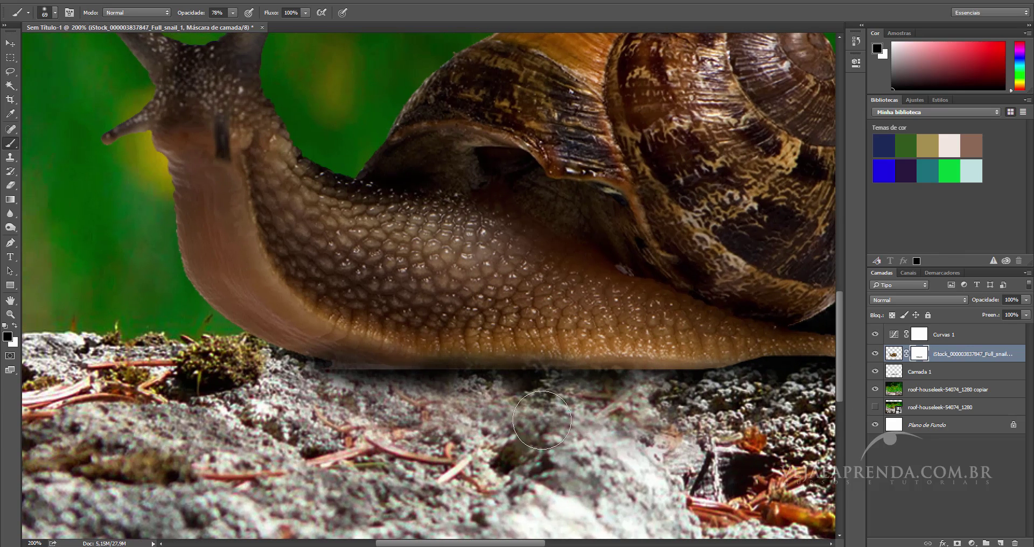
{"action": "mouse_move", "coordinate": [365, 393]}
{"action": "left_mouse_down"}
{"action": "mouse_move", "coordinate": [492, 393]}
{"action": "mouse_move", "coordinate": [461, 380]}
{"action": "mouse_move", "coordinate": [411, 401]}
{"action": "mouse_move", "coordinate": [347, 404]}
{"action": "mouse_move", "coordinate": [411, 402]}
{"action": "mouse_move", "coordinate": [342, 437]}
{"action": "left_mouse_up"}
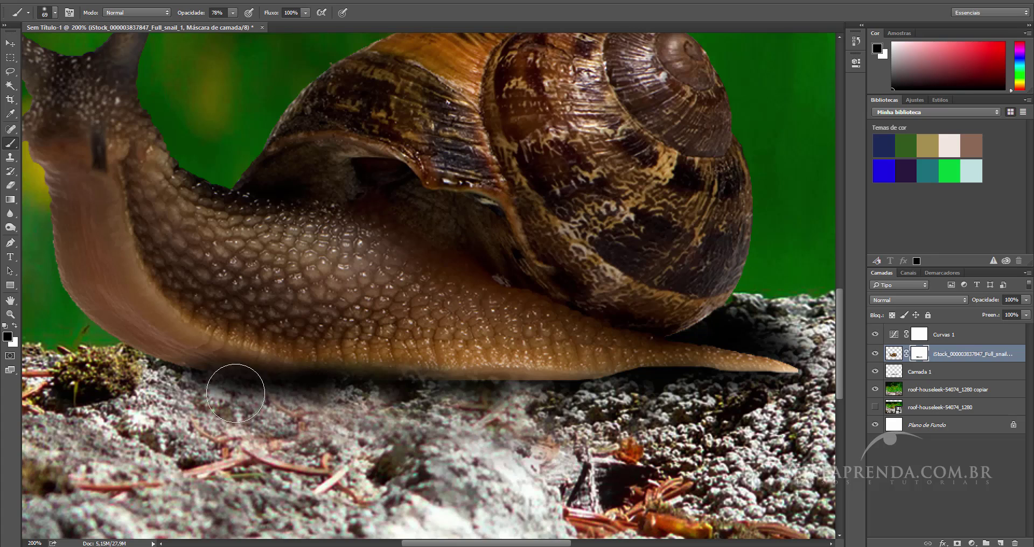
{"action": "mouse_move", "coordinate": [415, 392]}
{"action": "left_mouse_down"}
{"action": "mouse_move", "coordinate": [595, 407]}
{"action": "mouse_move", "coordinate": [547, 461]}
{"action": "left_mouse_up"}
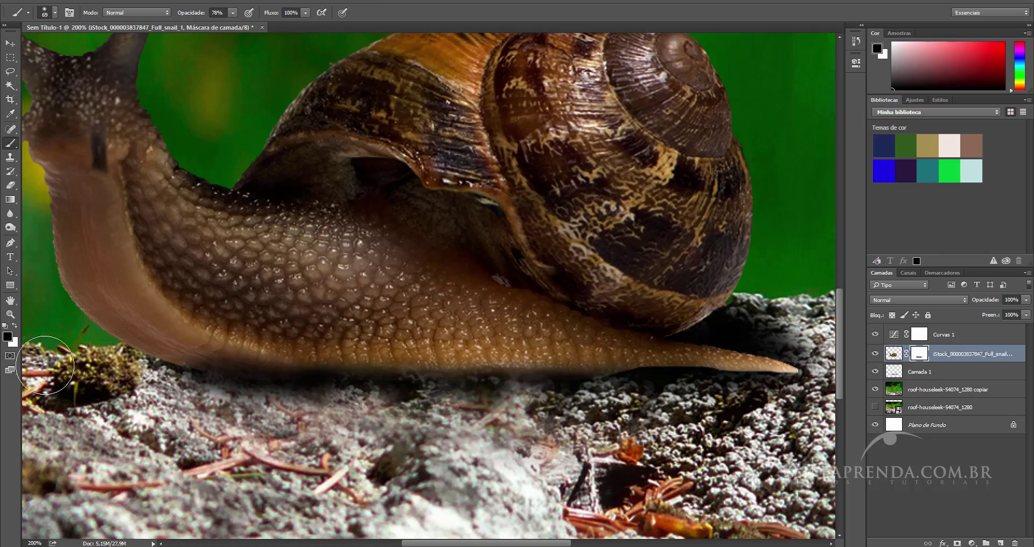
{"action": "left_click", "coordinate": [10, 314]}
{"action": "left_click_drag", "start_coordinate": [345, 366], "coordinate": [271, 367]}
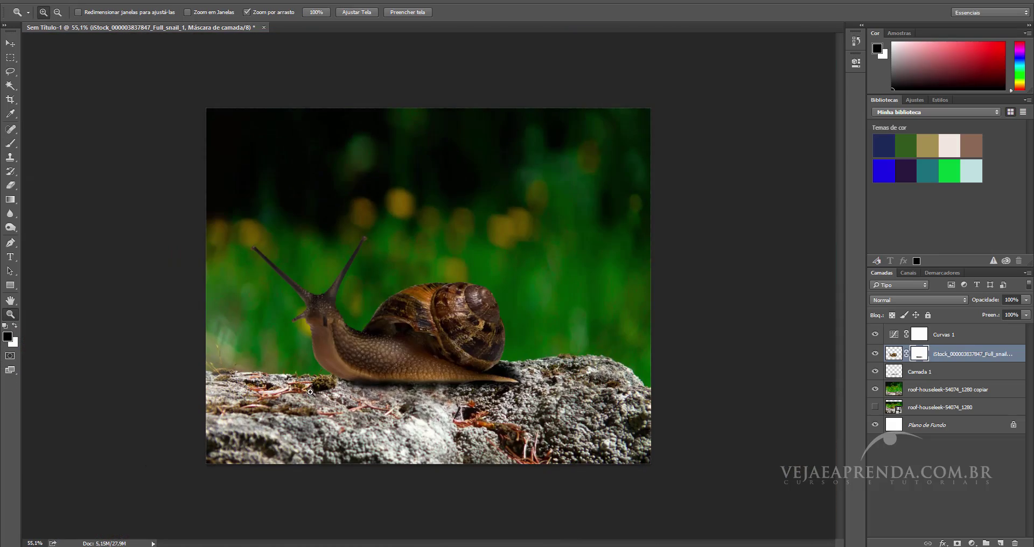
Check the foot blend, then target the snail image thumbnail and open the adjustment layer list.
{"action": "left_click", "coordinate": [343, 366]}
{"action": "left_click", "coordinate": [324, 401]}
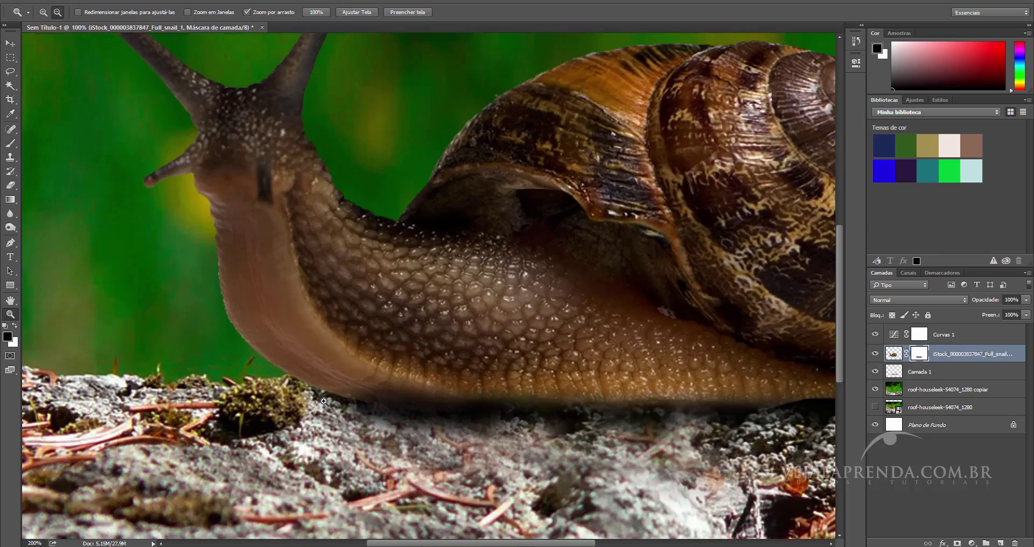
{"action": "left_click", "coordinate": [408, 395], "text": "alt"}
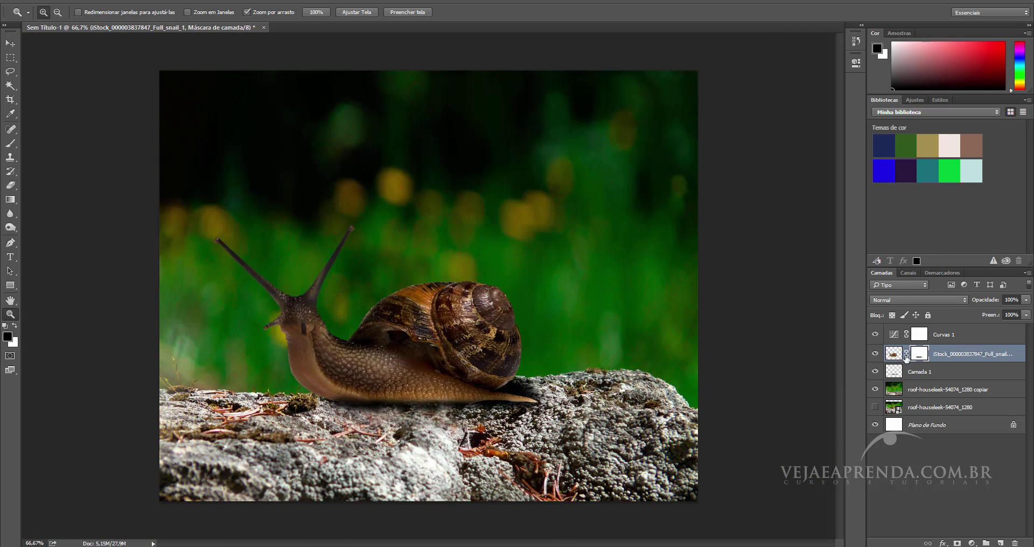
{"action": "left_click", "coordinate": [889, 360]}
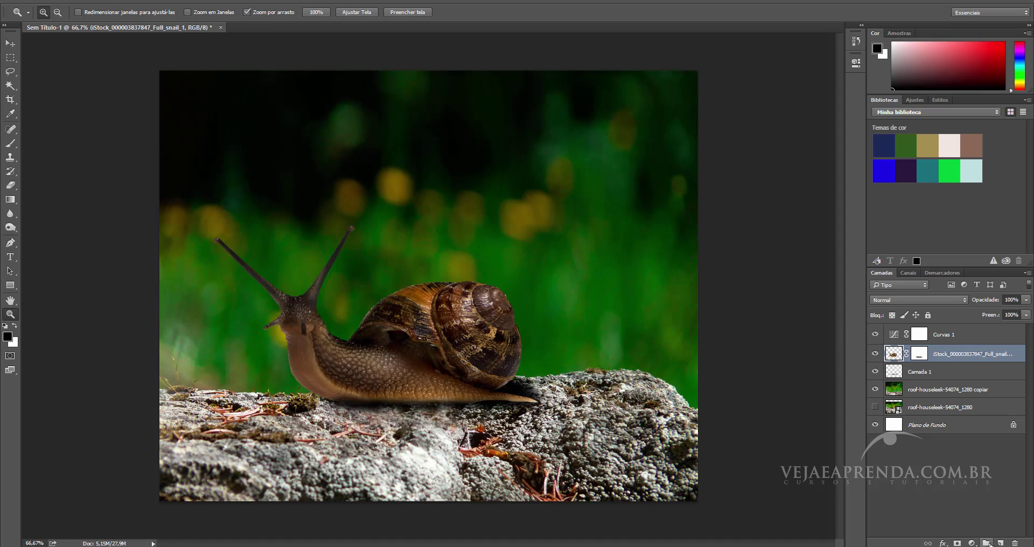
{"action": "left_click", "coordinate": [973, 543]}
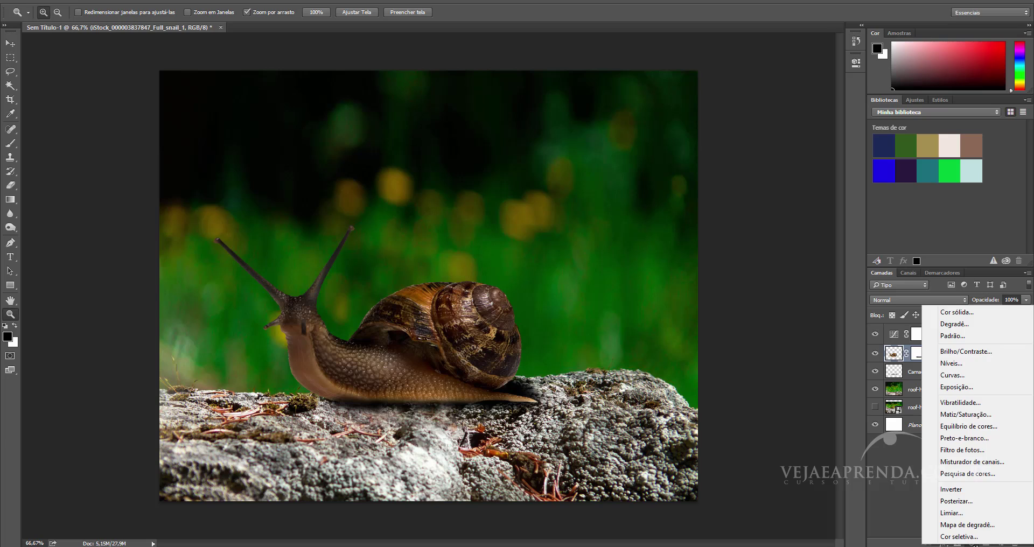
Add a Color Balance layer clipped to the snail with midtones Green +35 and Cyan–Red -2.
{"action": "left_click", "coordinate": [969, 426]}
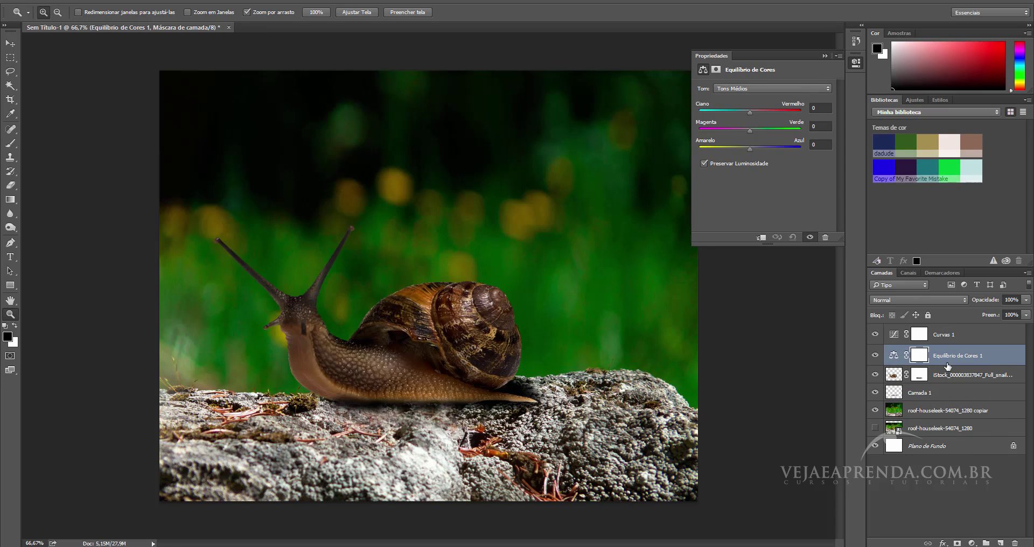
{"action": "left_click", "coordinate": [965, 364], "text": "alt"}
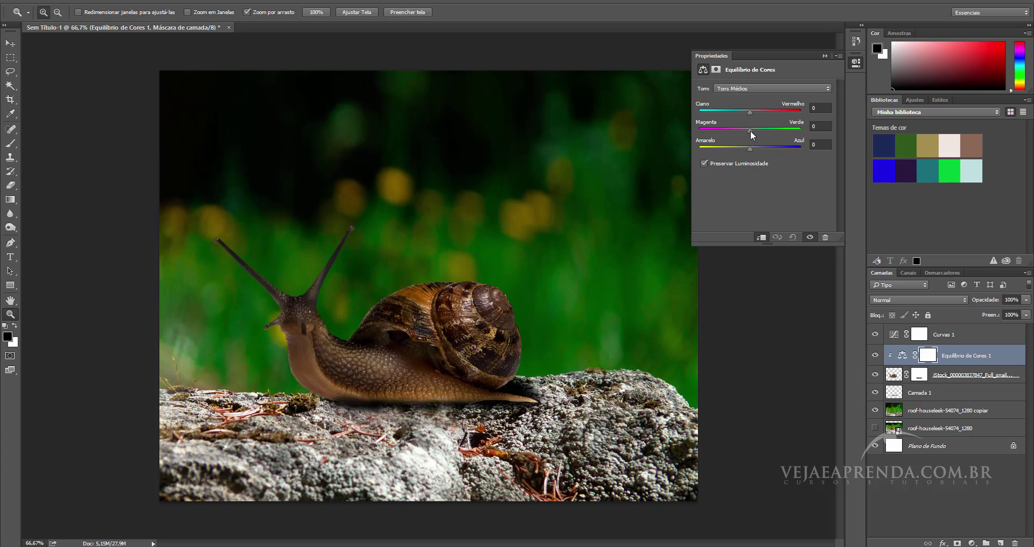
{"action": "left_click_drag", "start_coordinate": [751, 130], "coordinate": [768, 130]}
{"action": "left_click_drag", "start_coordinate": [750, 113], "coordinate": [748, 113]}
Inspect the tinted snail at 100%, compare with the adjustment hidden, and close Properties.
{"action": "key", "text": "ctrl+1"}
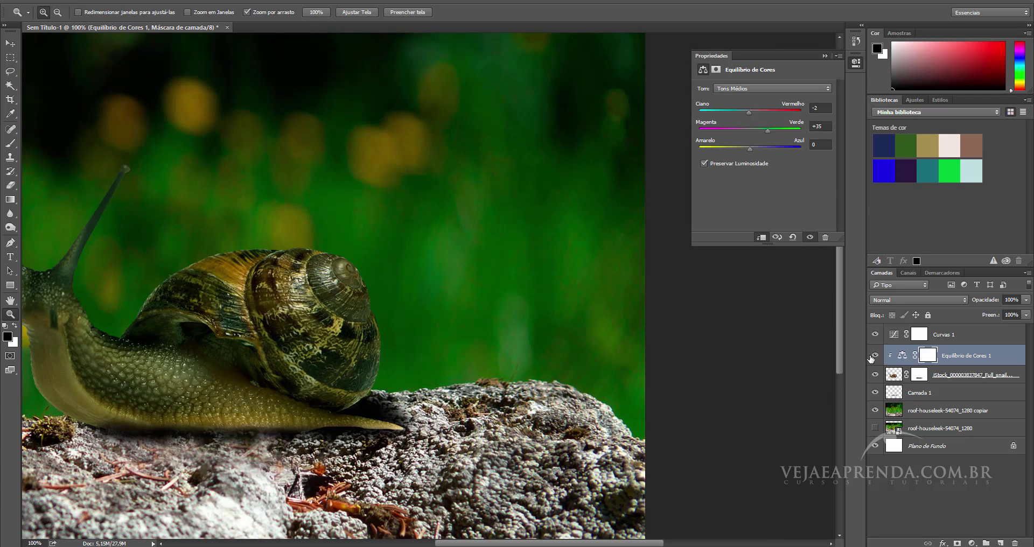
{"action": "mouse_move", "coordinate": [548, 330]}
{"action": "left_mouse_down"}
{"action": "mouse_move", "coordinate": [662, 324]}
{"action": "mouse_move", "coordinate": [831, 347]}
{"action": "left_mouse_up"}
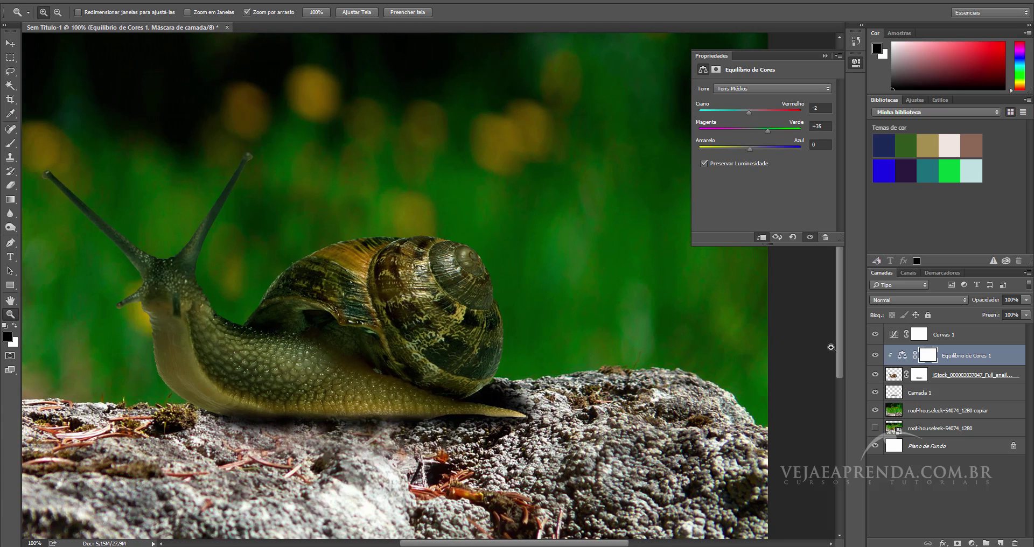
{"action": "left_click", "coordinate": [876, 356]}
{"action": "left_click", "coordinate": [825, 55]}
{"action": "left_click", "coordinate": [360, 373], "text": "alt"}
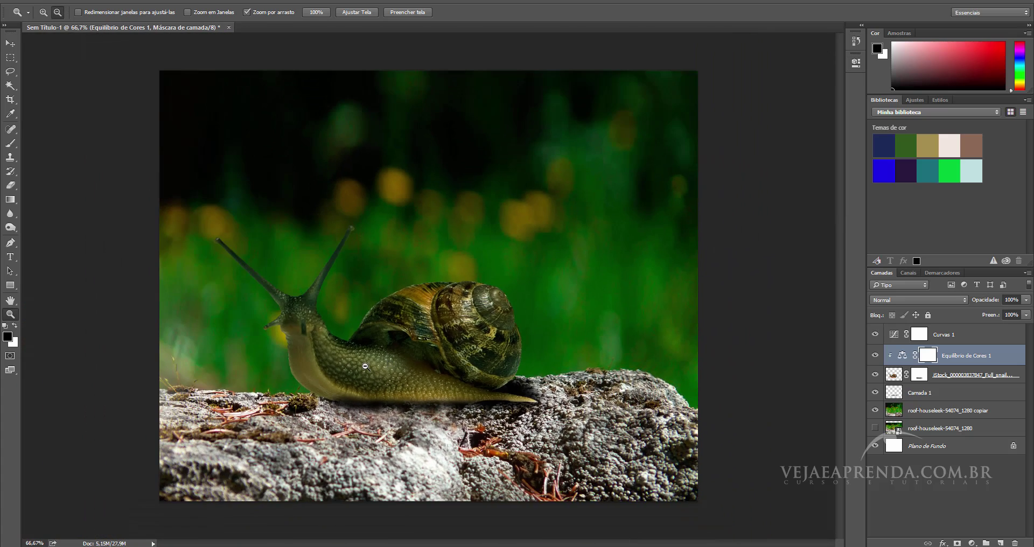
{"action": "left_click", "coordinate": [360, 373]}
Add Curvas 2 clipped to the snail, lowering the top-right highlight point to darken it.
{"action": "left_click", "coordinate": [891, 374]}
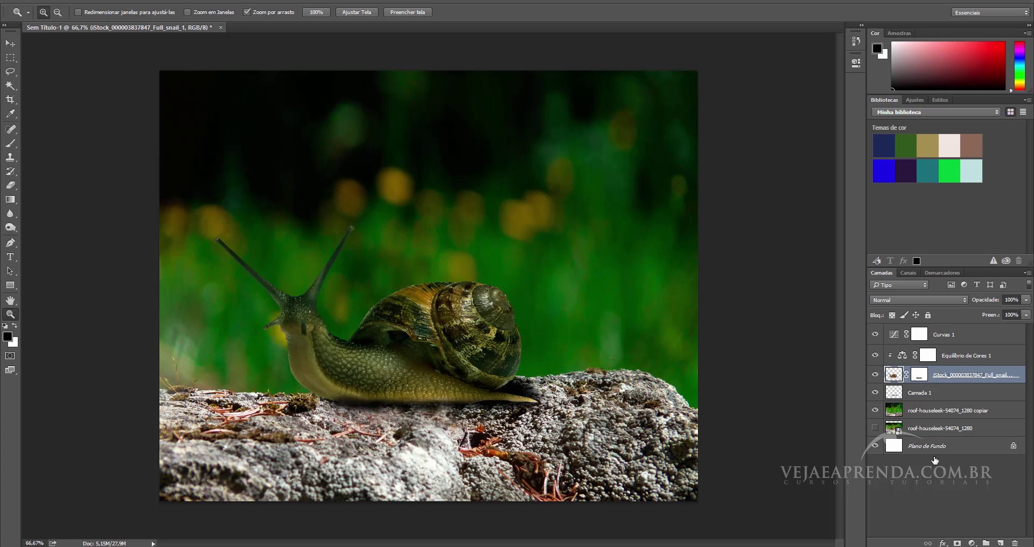
{"action": "left_click", "coordinate": [973, 543]}
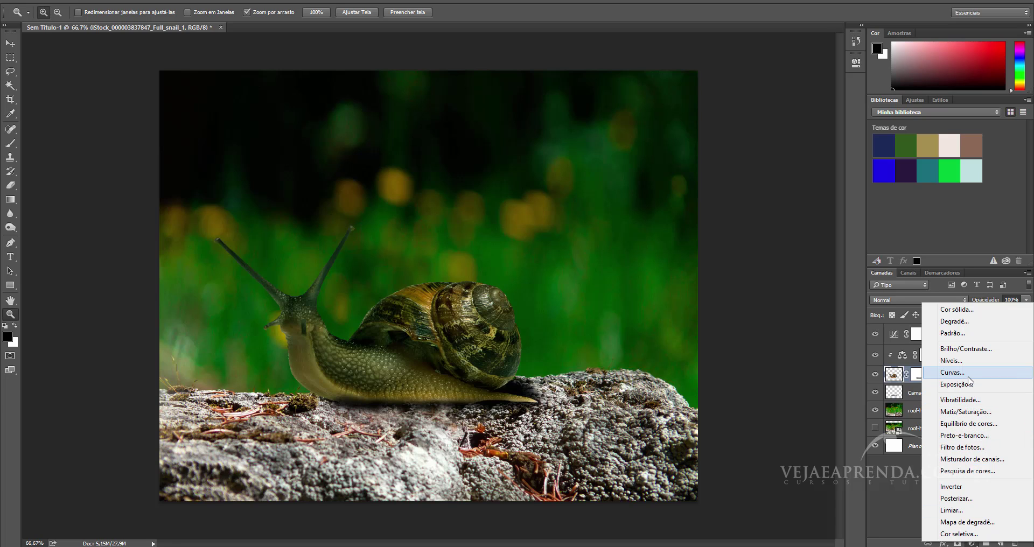
{"action": "key", "text": "Escape"}
{"action": "left_click_drag", "start_coordinate": [774, 163], "coordinate": [774, 168]}
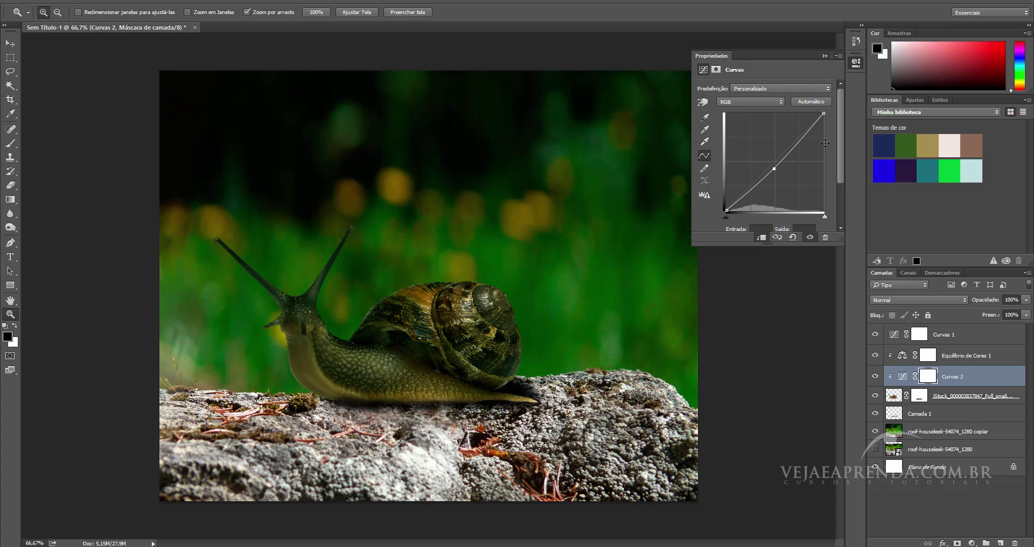
{"action": "left_click_drag", "start_coordinate": [824, 112], "coordinate": [824, 141]}
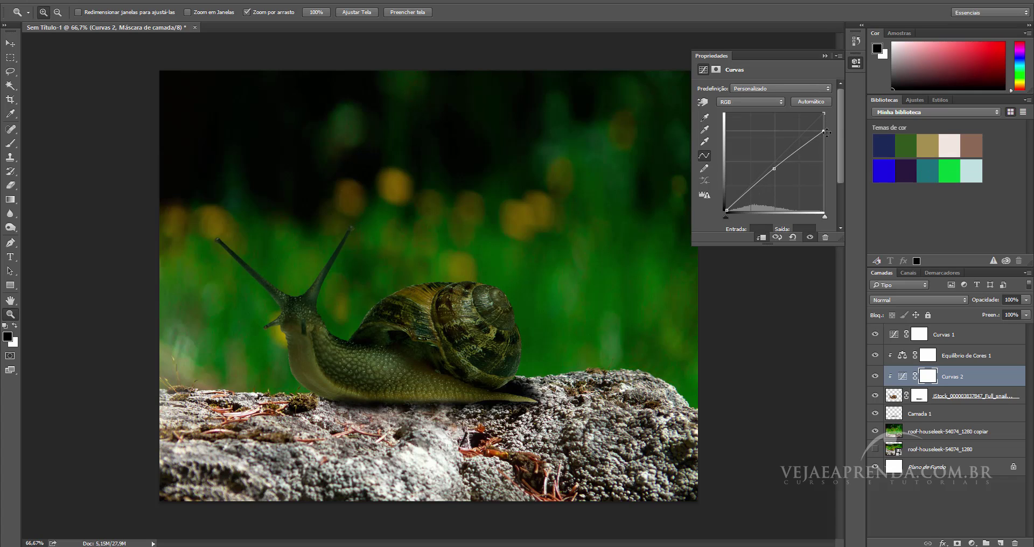
{"action": "left_click_drag", "start_coordinate": [774, 168], "coordinate": [778, 170]}
{"action": "left_click", "coordinate": [825, 56]}
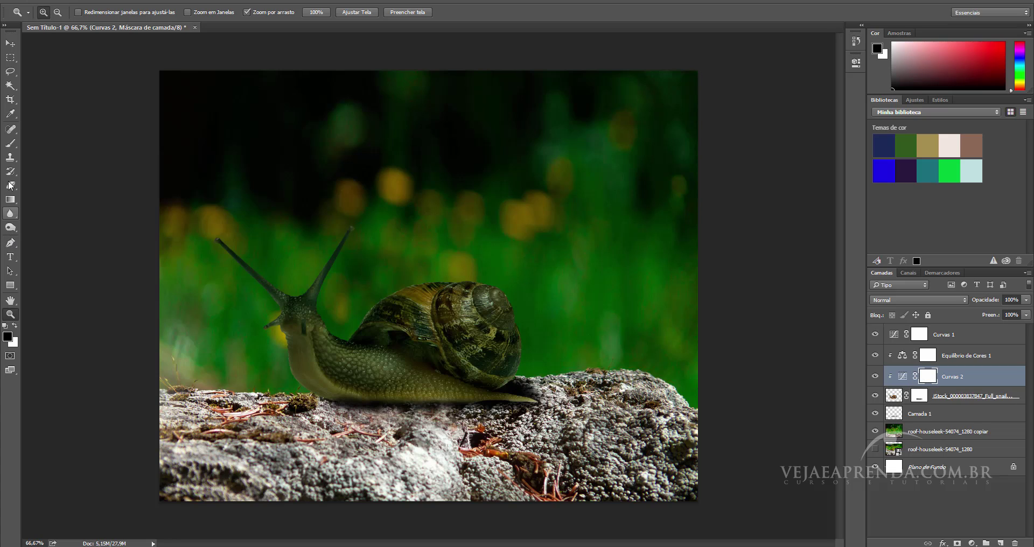
{"action": "left_click", "coordinate": [11, 72]}
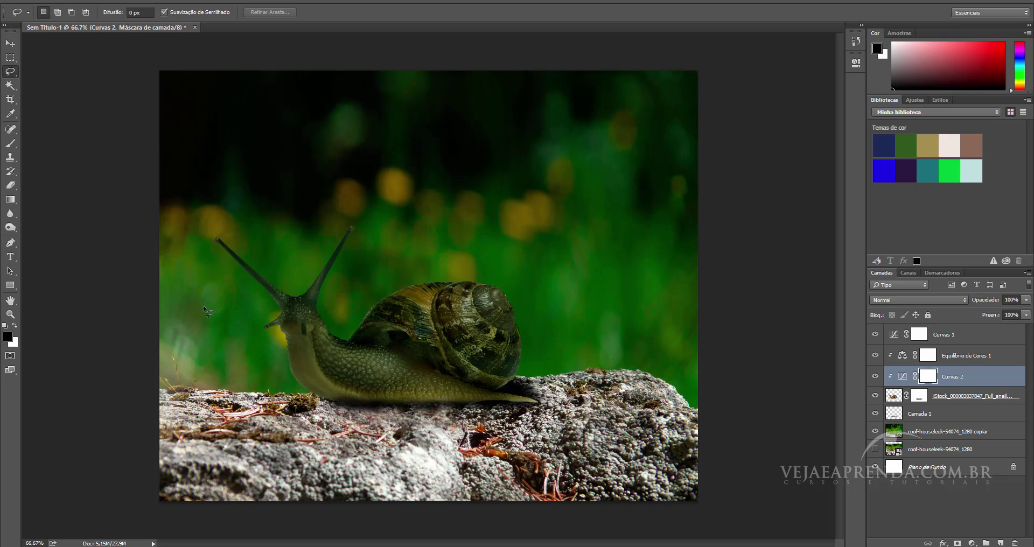
Try and clear a lasso selection near the antennae, then set a 117 px soft brush.
{"action": "mouse_move", "coordinate": [209, 307]}
{"action": "left_mouse_down"}
{"action": "mouse_move", "coordinate": [405, 311]}
{"action": "mouse_move", "coordinate": [219, 204]}
{"action": "mouse_move", "coordinate": [198, 272]}
{"action": "mouse_move", "coordinate": [211, 312]}
{"action": "left_mouse_up"}
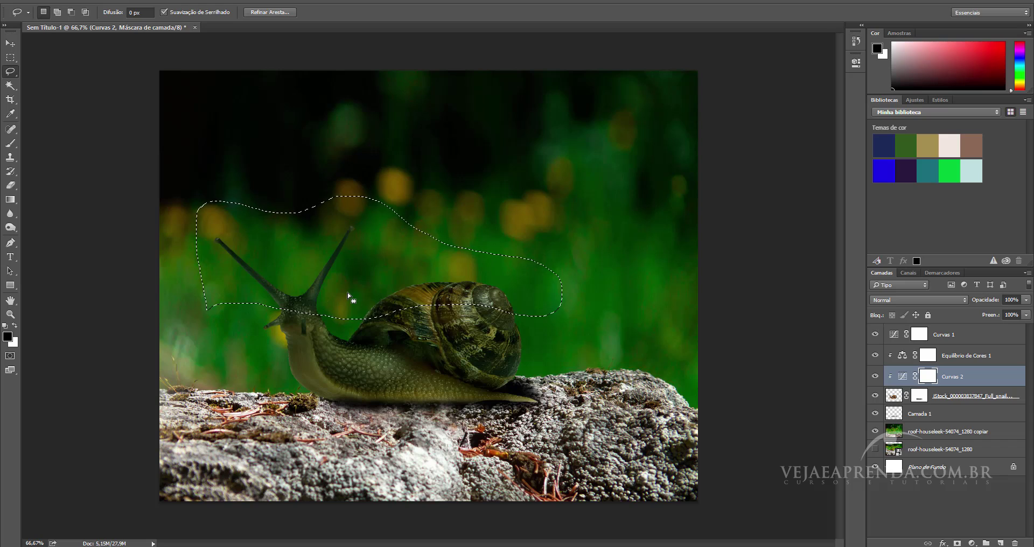
{"action": "key", "text": "ctrl+d"}
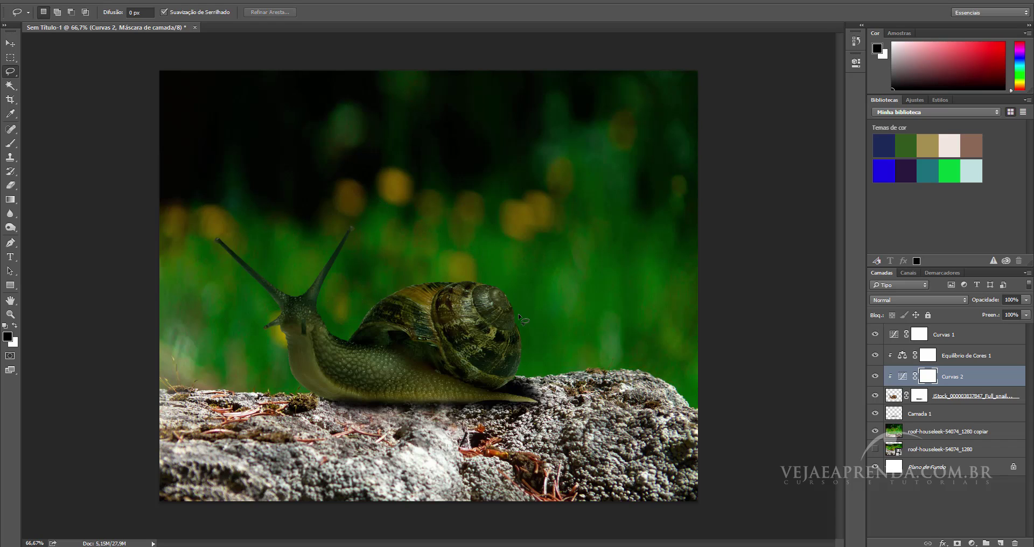
{"action": "left_click", "coordinate": [10, 143]}
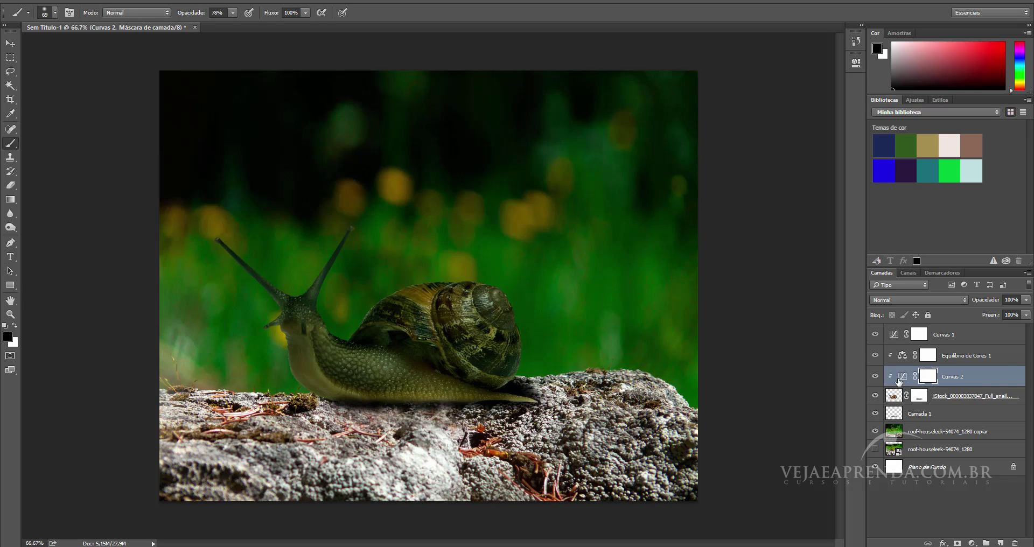
{"action": "right_click", "coordinate": [516, 299]}
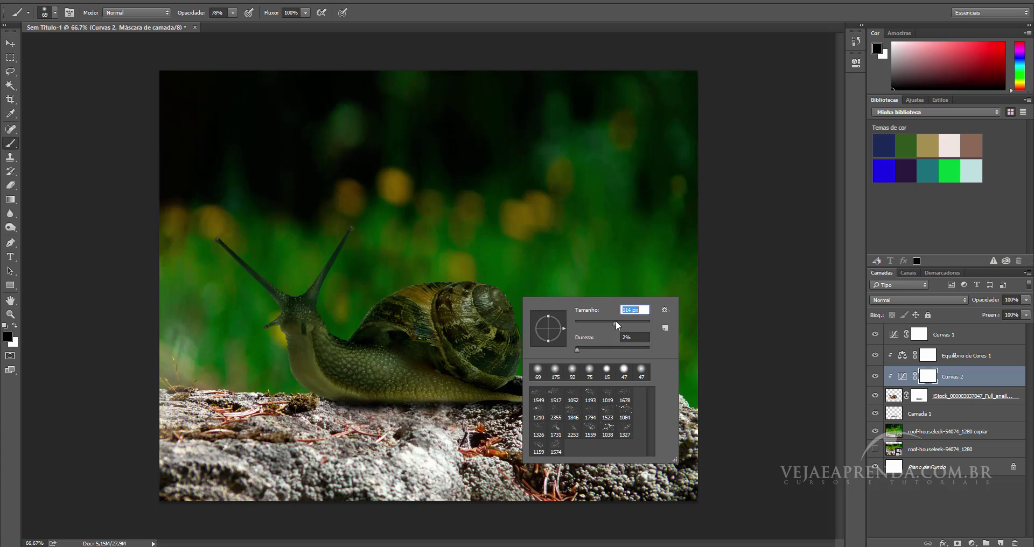
{"action": "left_click_drag", "start_coordinate": [616, 321], "coordinate": [618, 321]}
{"action": "key", "text": "Return"}
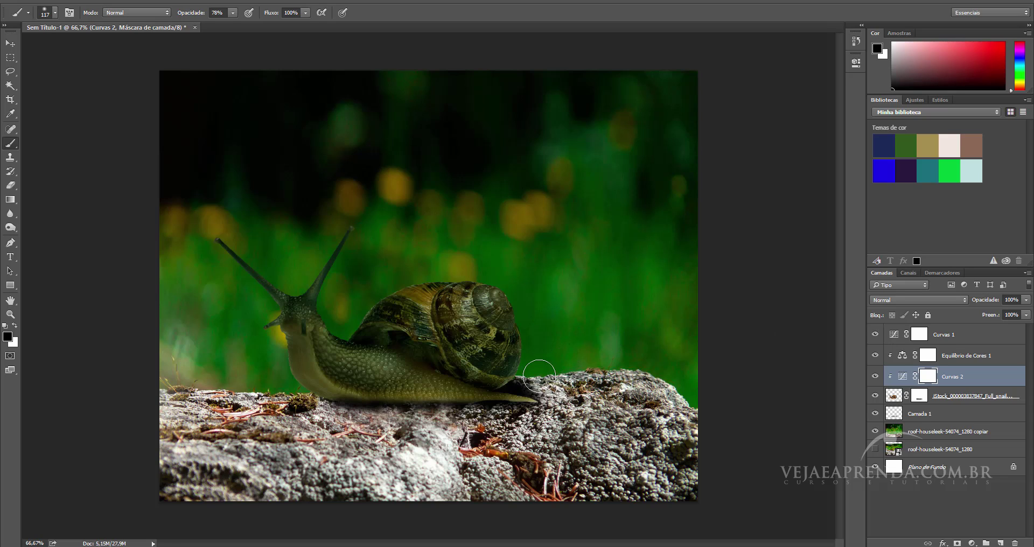
Paint black on the Curvas 2 mask over the shell, head and left antenna at 100% opacity.
{"action": "mouse_move", "coordinate": [487, 283]}
{"action": "left_mouse_down"}
{"action": "mouse_move", "coordinate": [330, 318]}
{"action": "mouse_move", "coordinate": [298, 337]}
{"action": "mouse_move", "coordinate": [376, 312]}
{"action": "mouse_move", "coordinate": [278, 306]}
{"action": "left_mouse_up"}
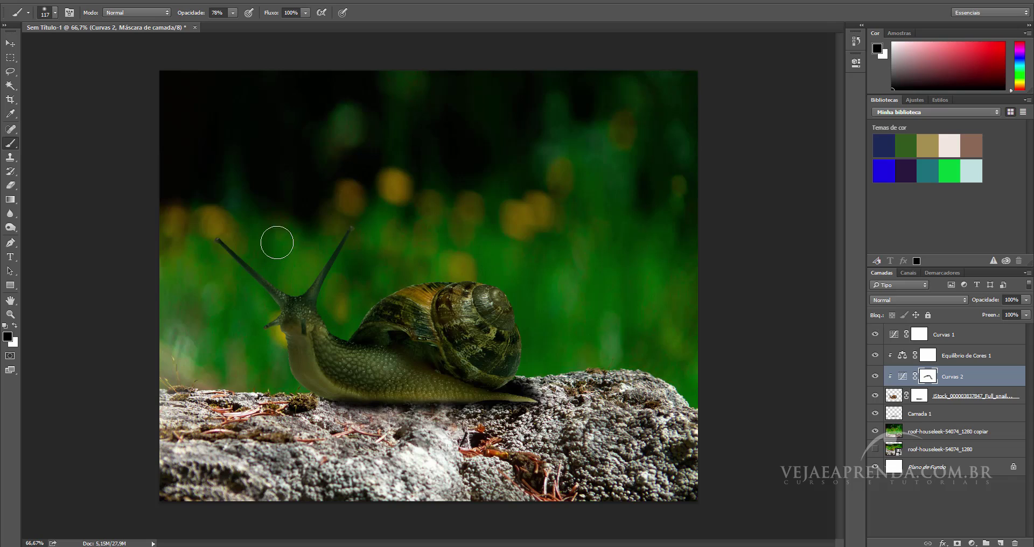
{"action": "left_click_drag", "start_coordinate": [188, 15], "coordinate": [216, 15]}
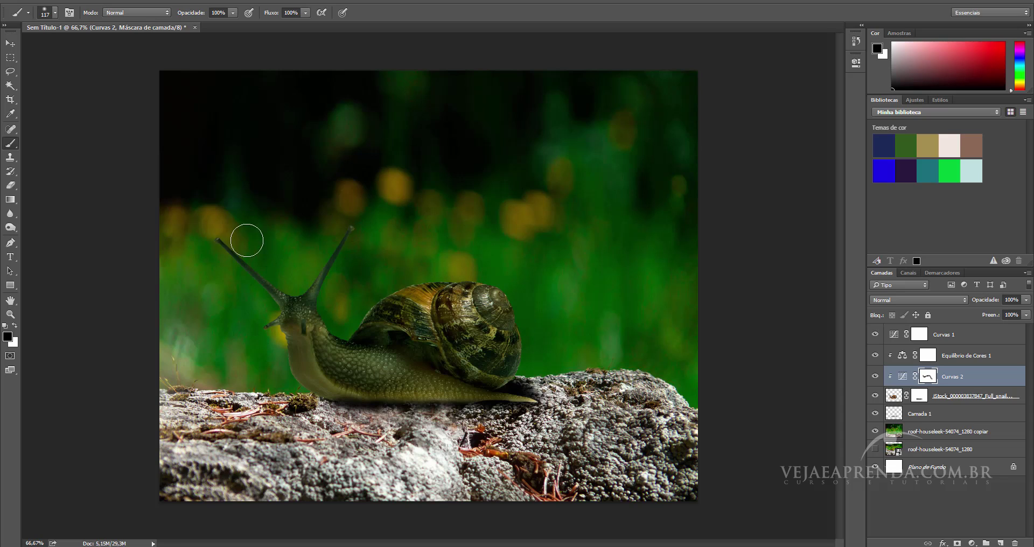
{"action": "left_click_drag", "start_coordinate": [247, 235], "coordinate": [227, 264]}
{"action": "double_click", "coordinate": [905, 381]}
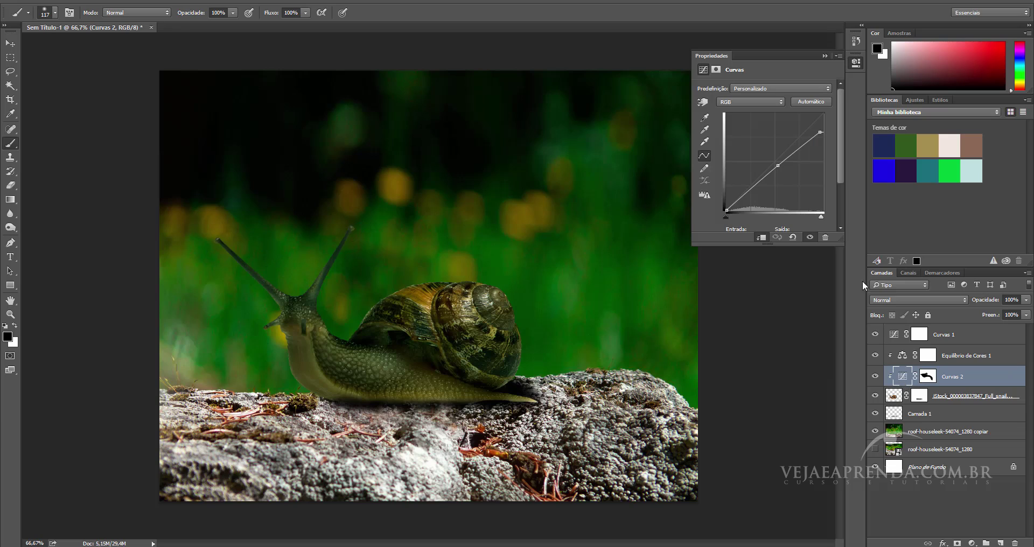
{"action": "left_click_drag", "start_coordinate": [780, 166], "coordinate": [785, 176]}
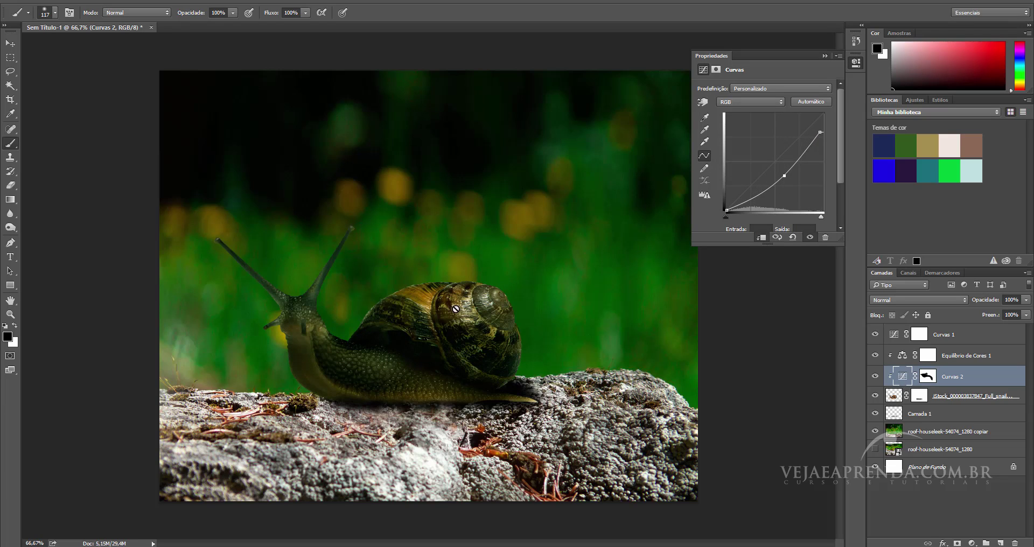
{"action": "left_click", "coordinate": [826, 56]}
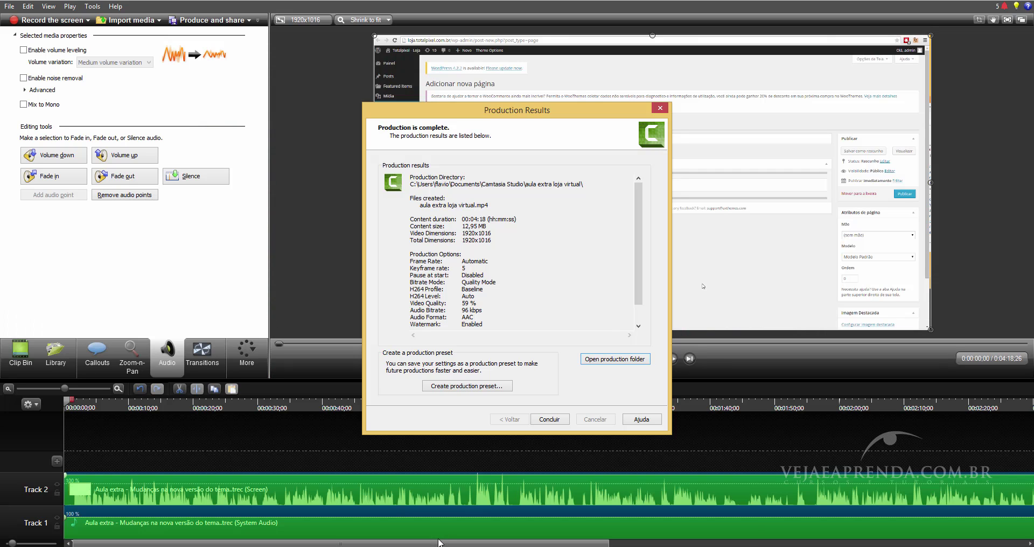
{"action": "left_click", "coordinate": [439, 540]}
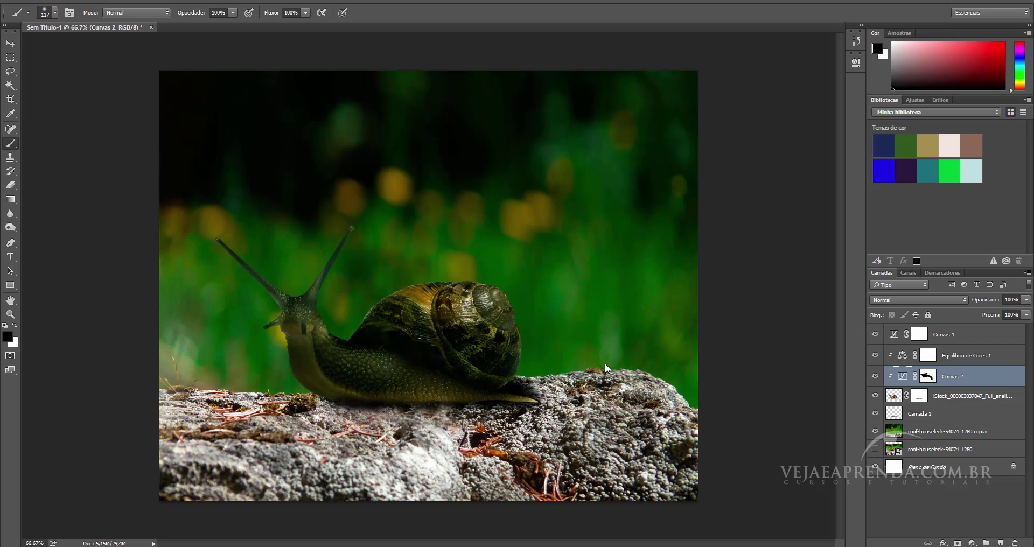
{"action": "double_click", "coordinate": [903, 376]}
{"action": "left_click_drag", "start_coordinate": [786, 177], "coordinate": [777, 164]}
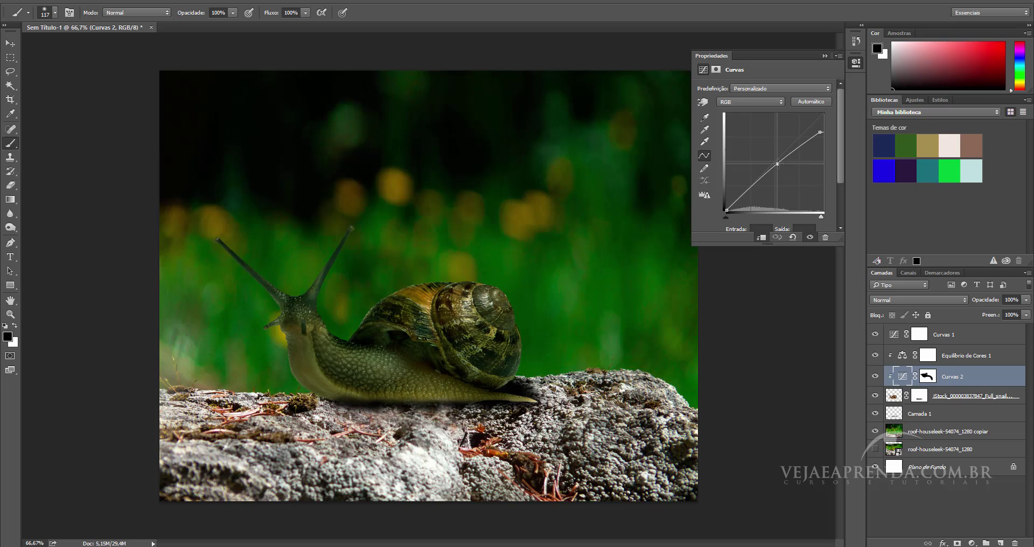
{"action": "left_click", "coordinate": [782, 277]}
{"action": "left_click", "coordinate": [507, 202]}
{"action": "left_click", "coordinate": [824, 55]}
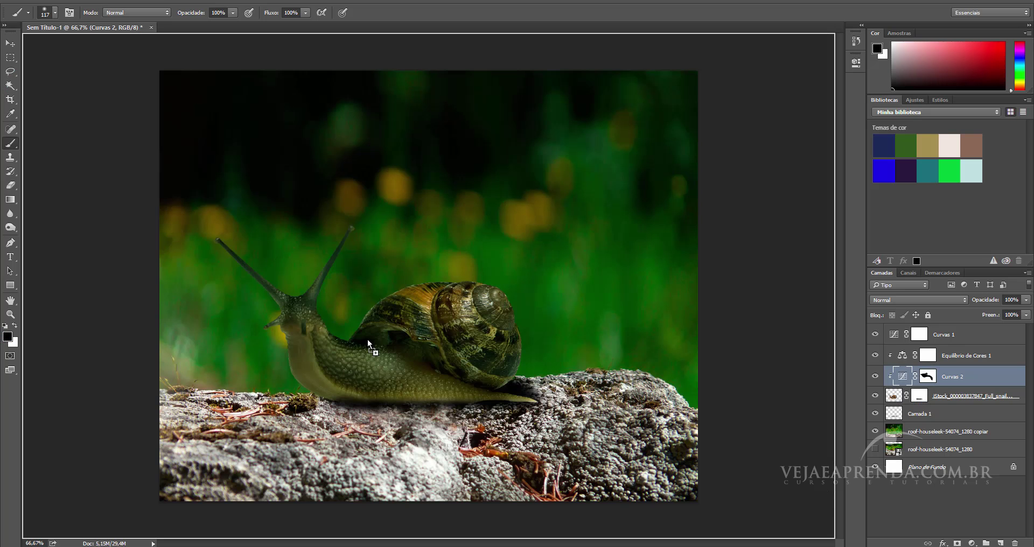
Place the Desert_de_Retz_Grass photo, scale it to about 6.24%, and position it over the snail's shell.
{"action": "left_click_drag", "start_coordinate": [461, 322], "coordinate": [463, 321]}
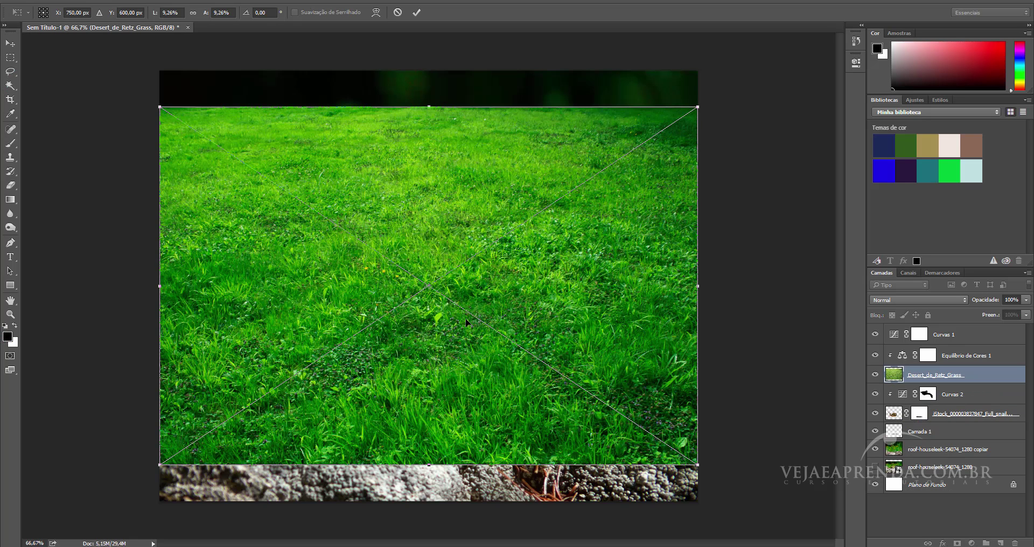
{"action": "key", "text": "Return"}
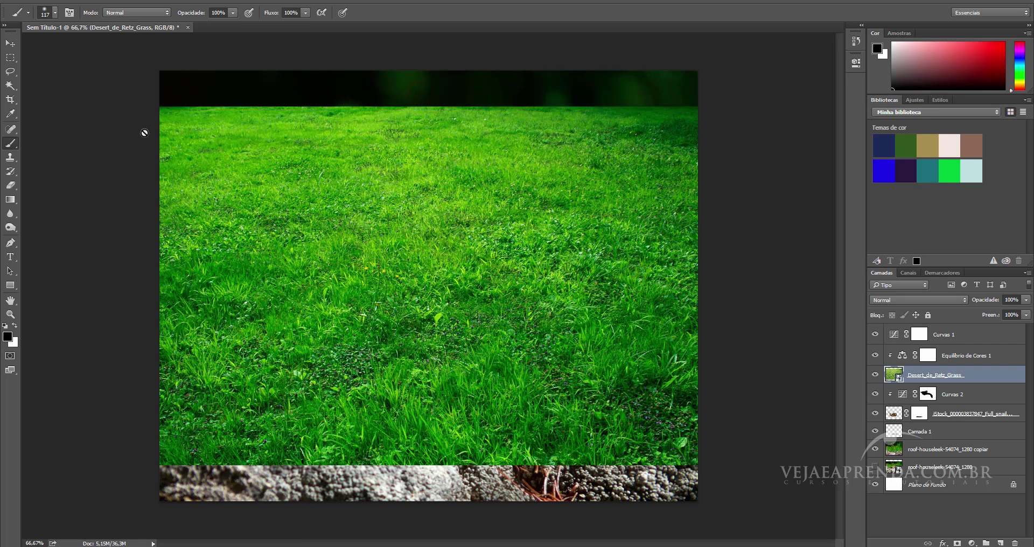
{"action": "left_click", "coordinate": [12, 43]}
{"action": "left_click_drag", "start_coordinate": [308, 166], "coordinate": [321, 157]}
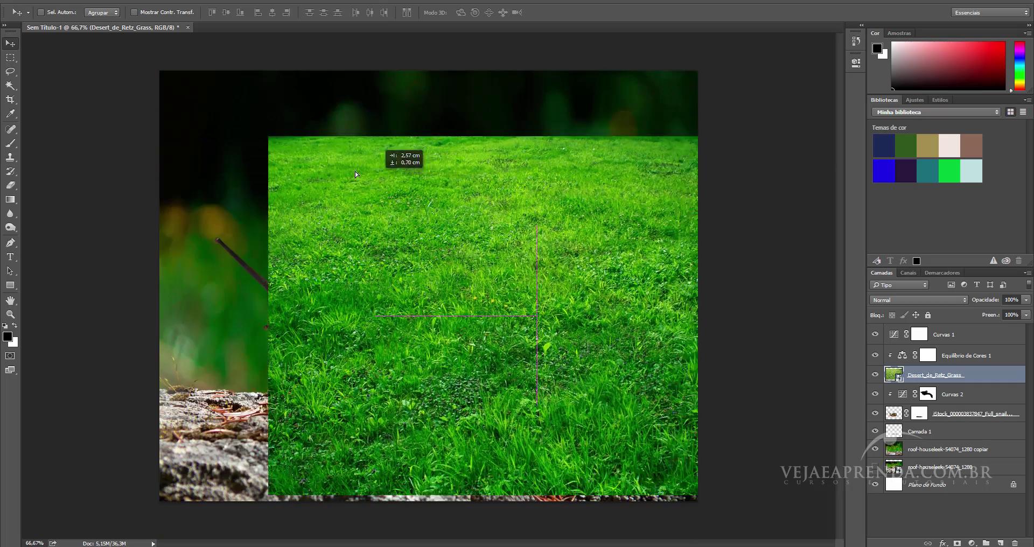
{"action": "key", "text": "ctrl+t"}
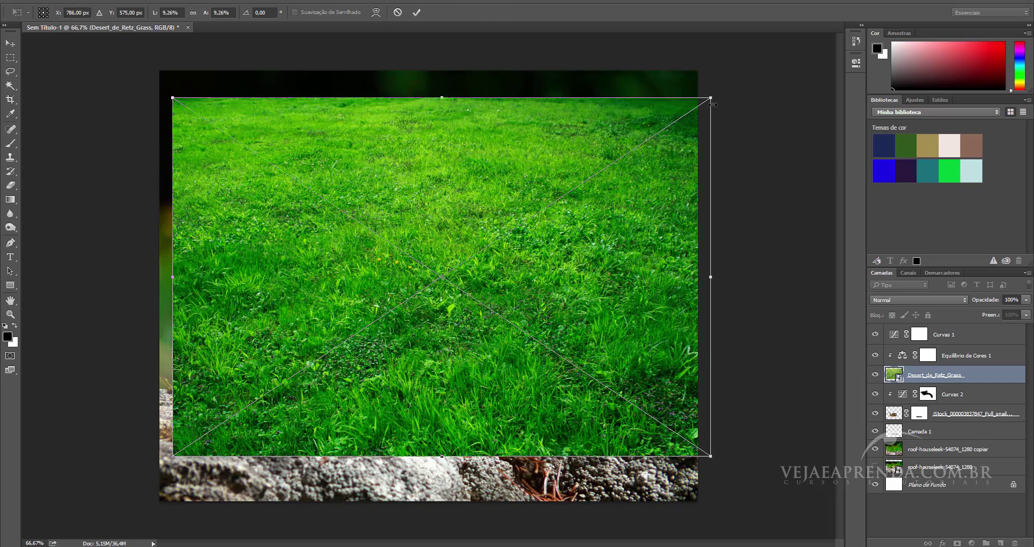
{"action": "left_click_drag", "start_coordinate": [712, 103], "coordinate": [624, 161]}
{"action": "left_click_drag", "start_coordinate": [433, 191], "coordinate": [460, 217]}
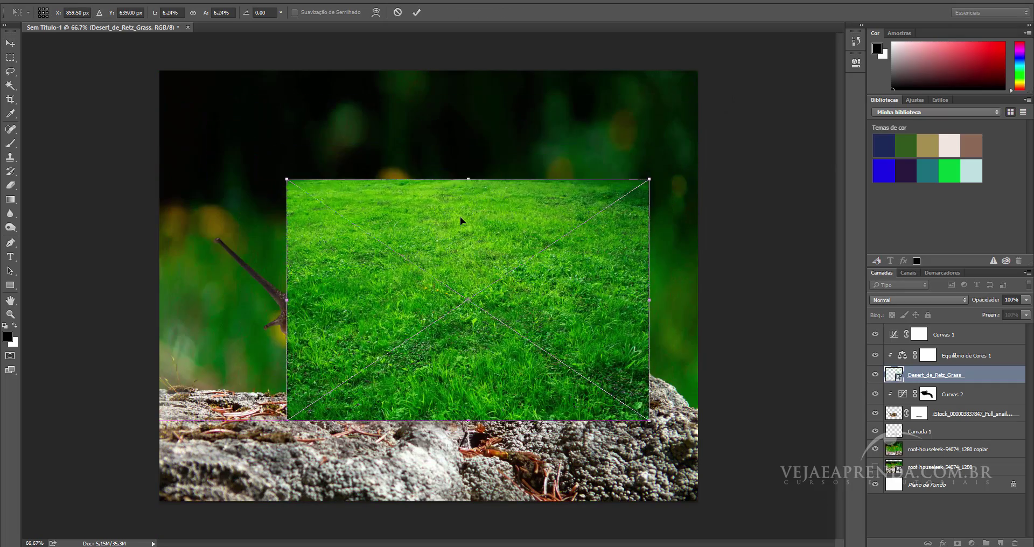
{"action": "key", "text": "Return"}
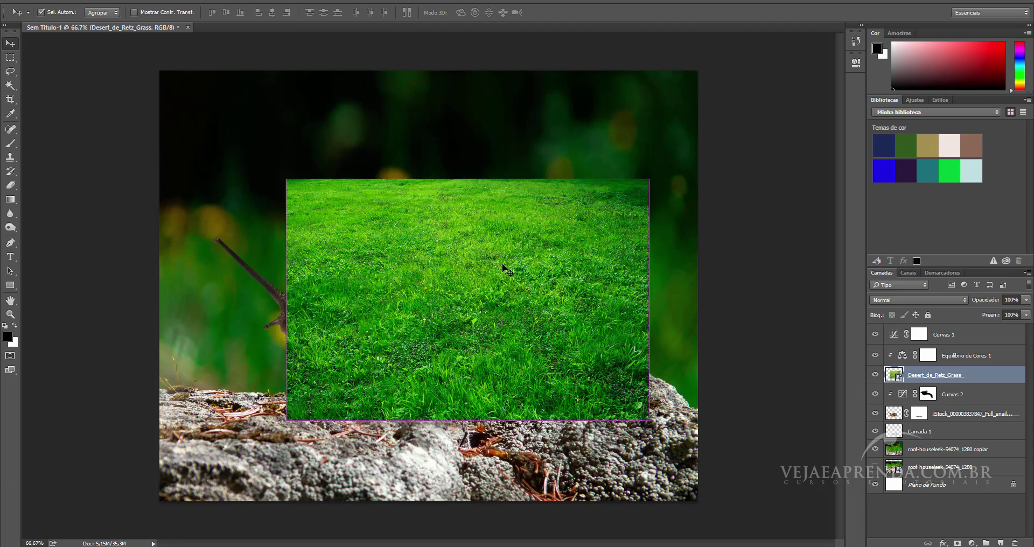
Warp the grass layer, bending its top-left corner down into a rounded hill.
{"action": "key", "text": "ctrl+t"}
{"action": "right_click", "coordinate": [560, 206]}
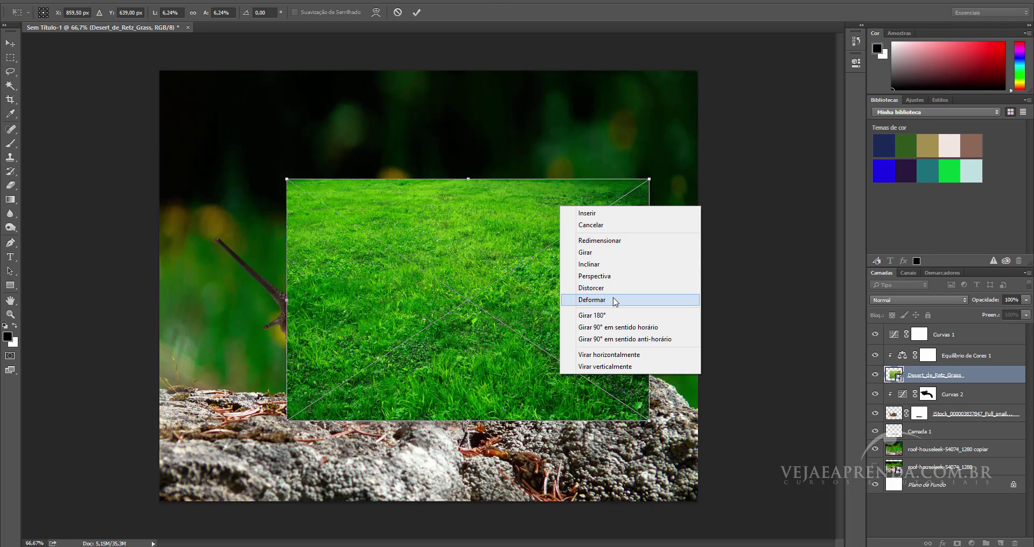
{"action": "left_click", "coordinate": [592, 299]}
{"action": "left_click_drag", "start_coordinate": [290, 183], "coordinate": [375, 262]}
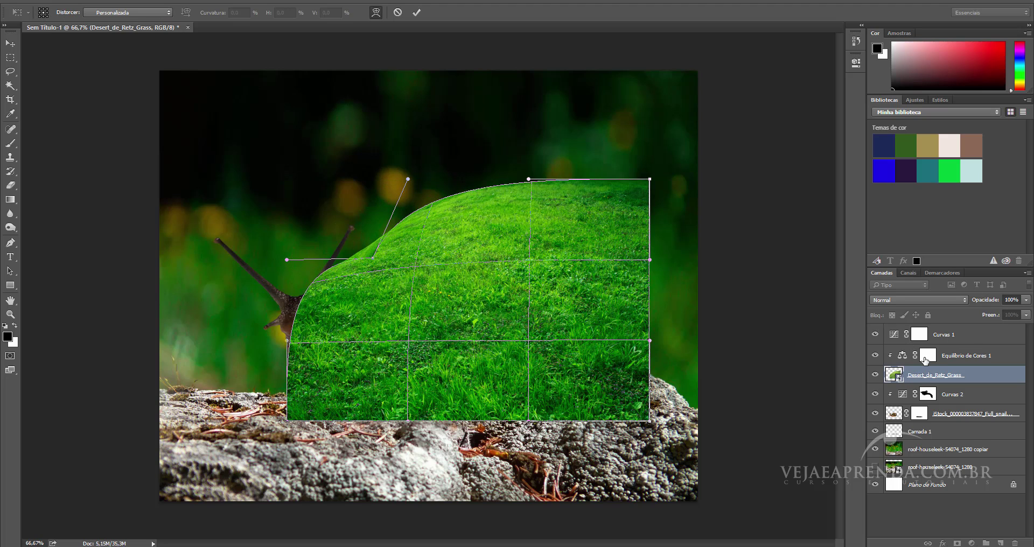
Commit the warp, move the grass layer to the top, and re-clip Equilíbrio de Cores 1 below it.
{"action": "key", "text": "Return"}
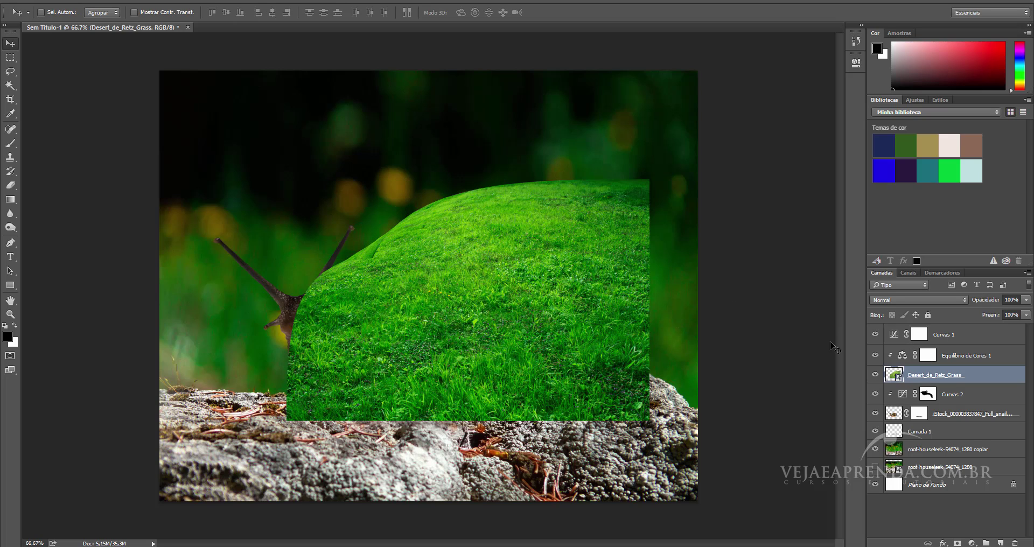
{"action": "left_click_drag", "start_coordinate": [968, 380], "coordinate": [963, 329]}
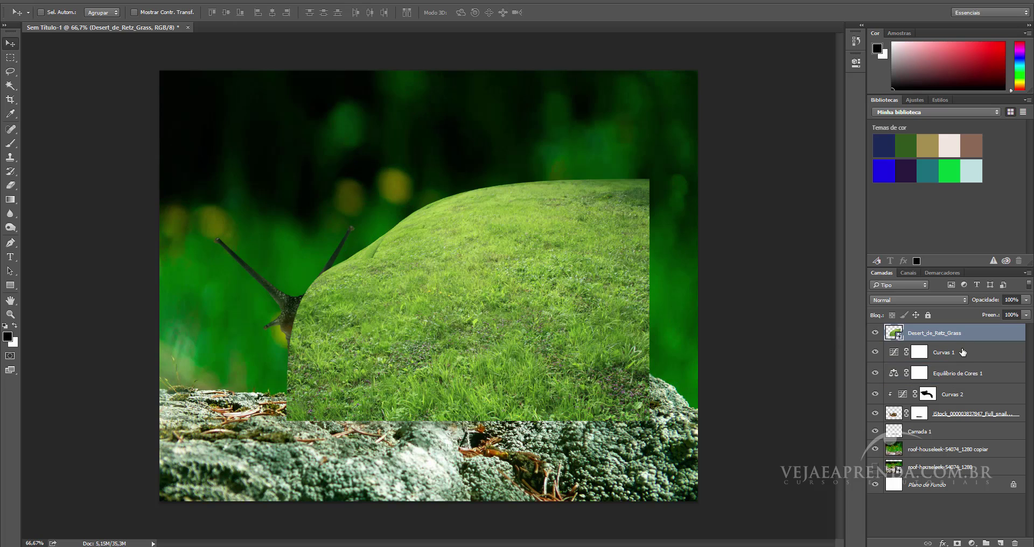
{"action": "left_click", "coordinate": [1001, 378], "text": "alt"}
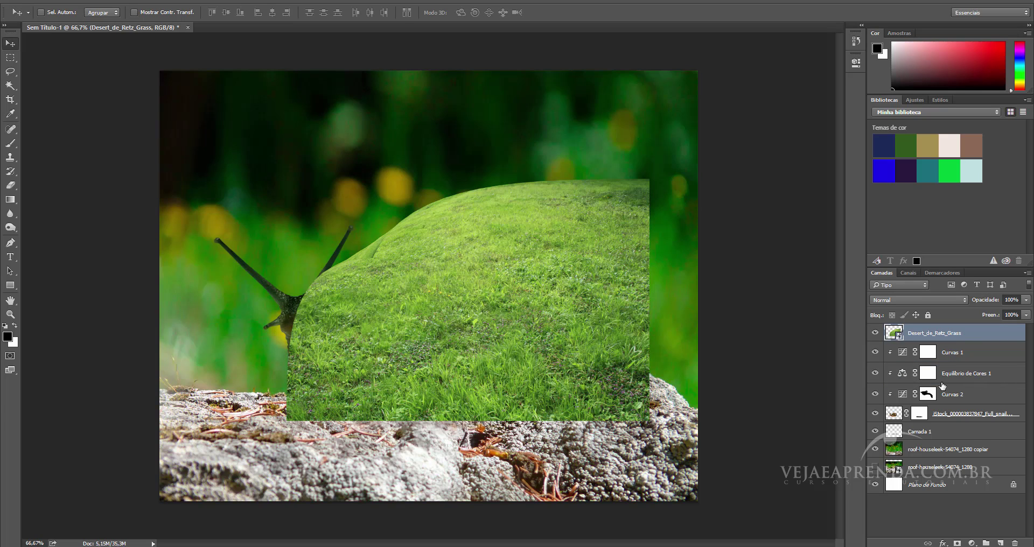
{"action": "left_click", "coordinate": [943, 386], "text": "alt"}
{"action": "left_click", "coordinate": [943, 385], "text": "alt"}
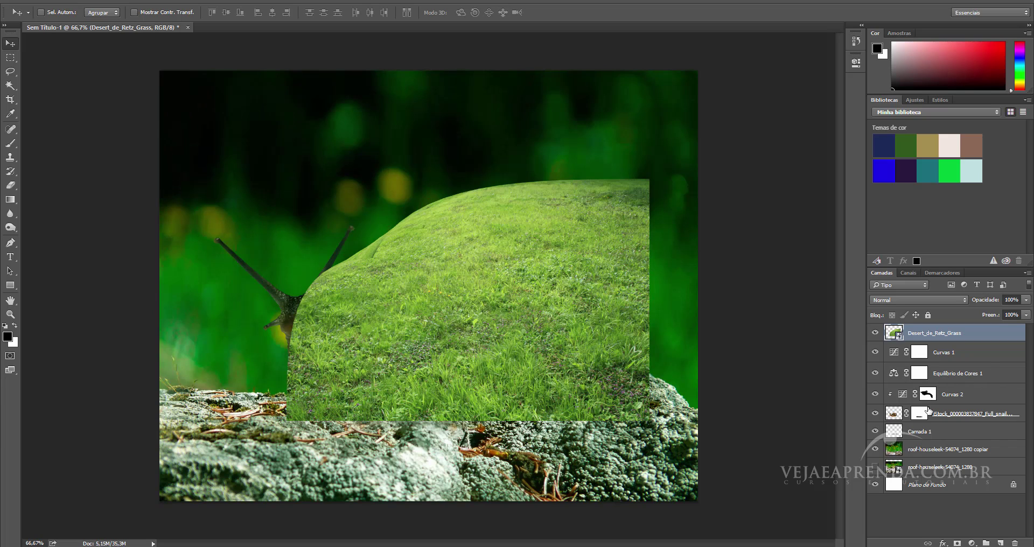
{"action": "left_click_drag", "start_coordinate": [998, 384], "coordinate": [995, 382]}
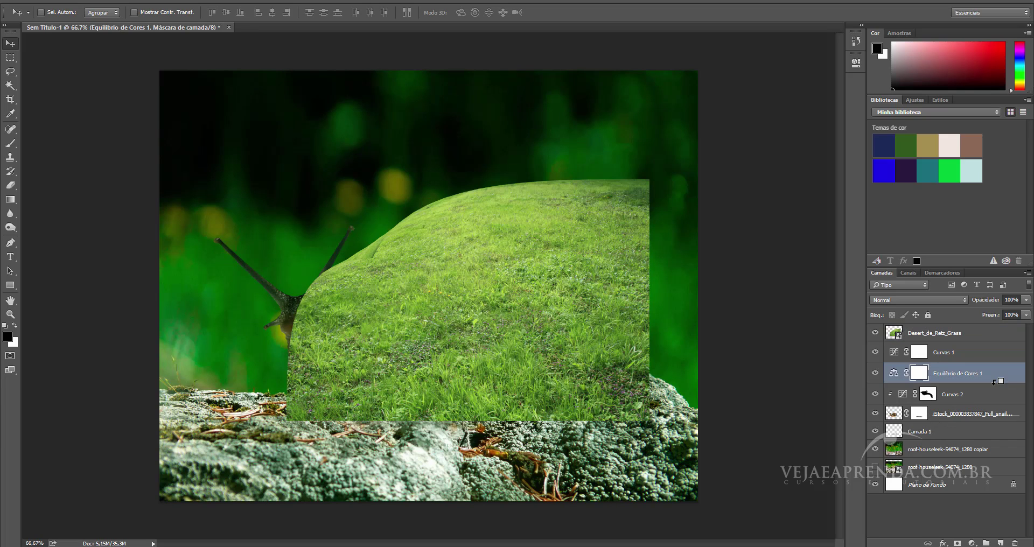
{"action": "left_click", "coordinate": [995, 382], "text": "alt"}
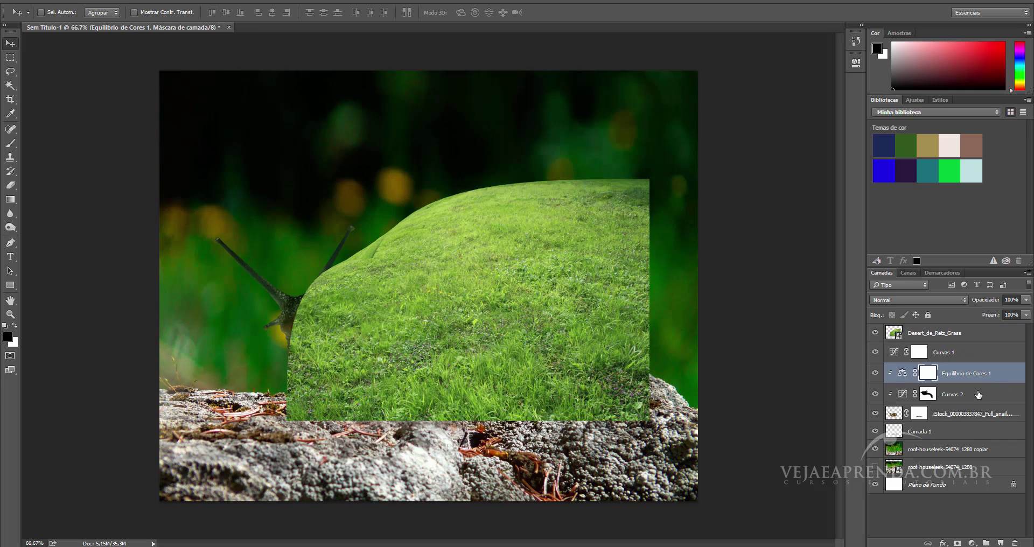
Warp the grass into a low mound with a dipped middle and set its opacity to 48%.
{"action": "left_click", "coordinate": [966, 337]}
{"action": "key", "text": "ctrl+t"}
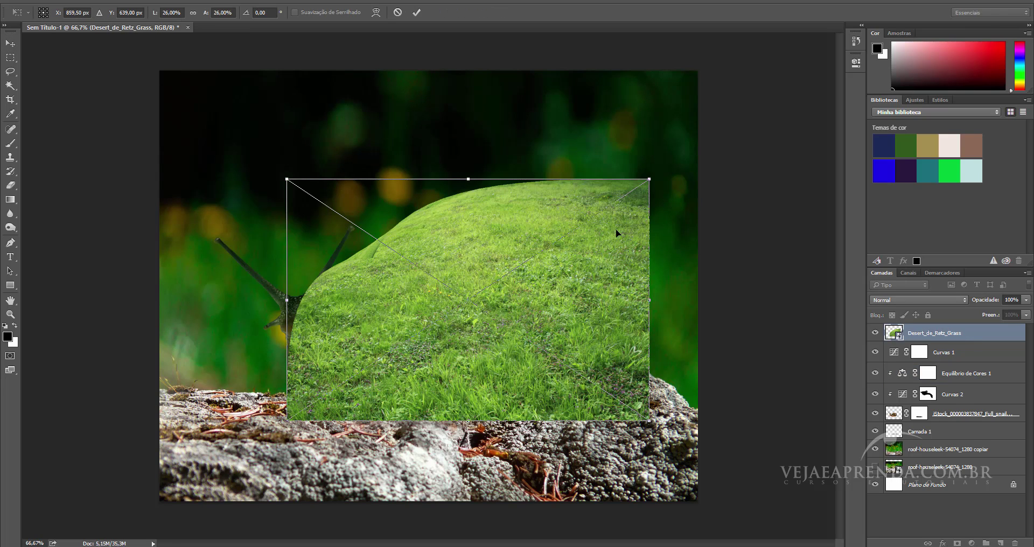
{"action": "right_click", "coordinate": [557, 207]}
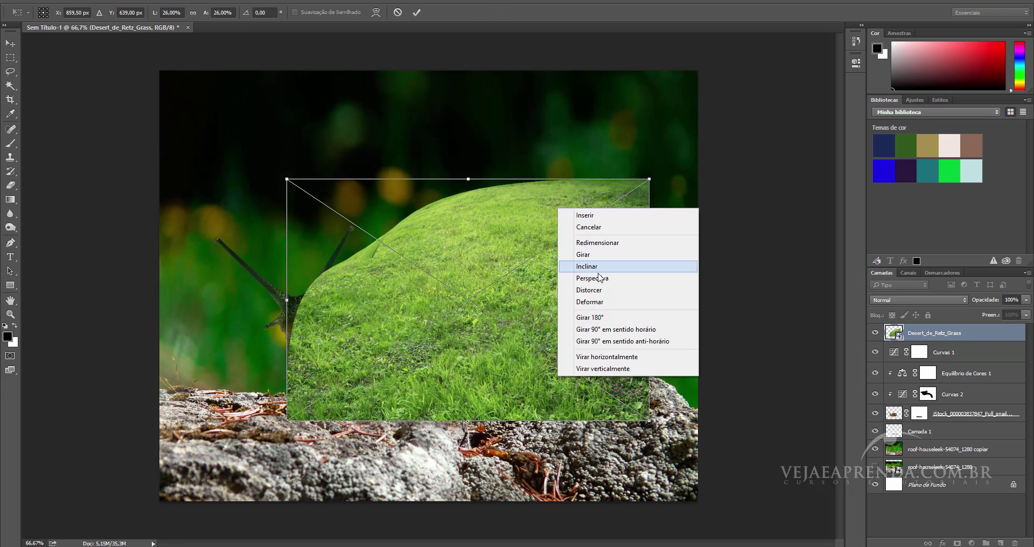
{"action": "left_click", "coordinate": [606, 300]}
{"action": "left_click_drag", "start_coordinate": [639, 189], "coordinate": [598, 280]}
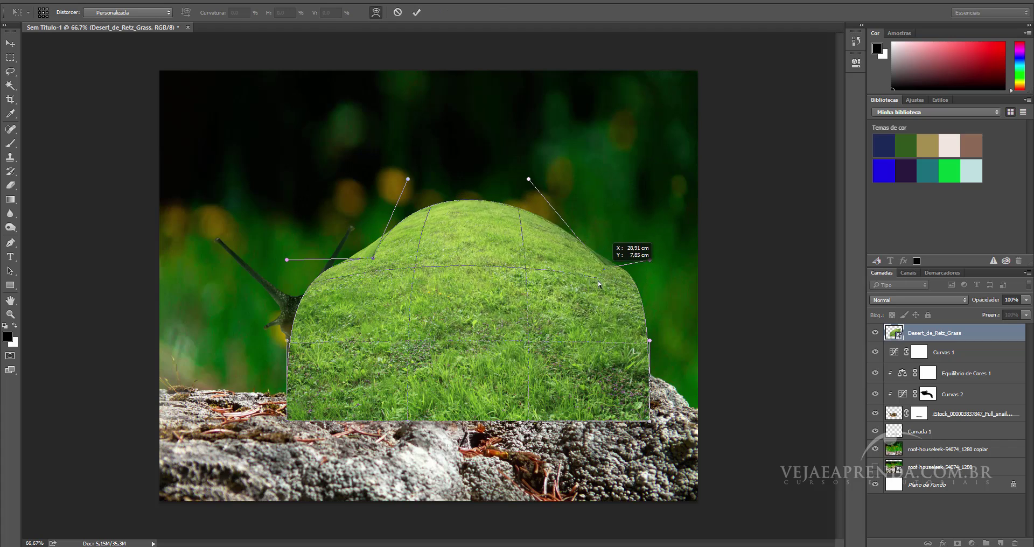
{"action": "mouse_move", "coordinate": [470, 234]}
{"action": "left_mouse_down"}
{"action": "mouse_move", "coordinate": [504, 338]}
{"action": "mouse_move", "coordinate": [483, 306]}
{"action": "left_mouse_up"}
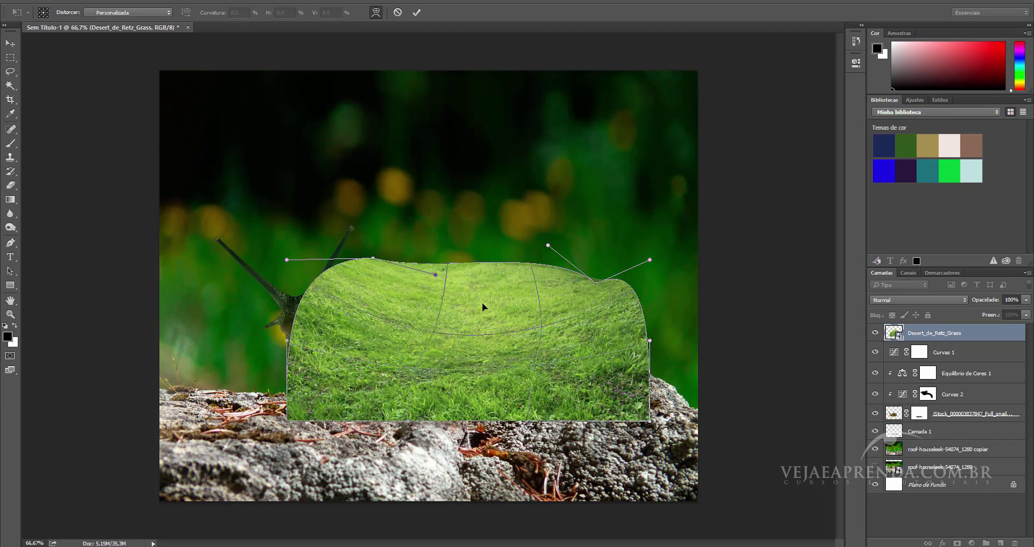
{"action": "key", "text": "Return"}
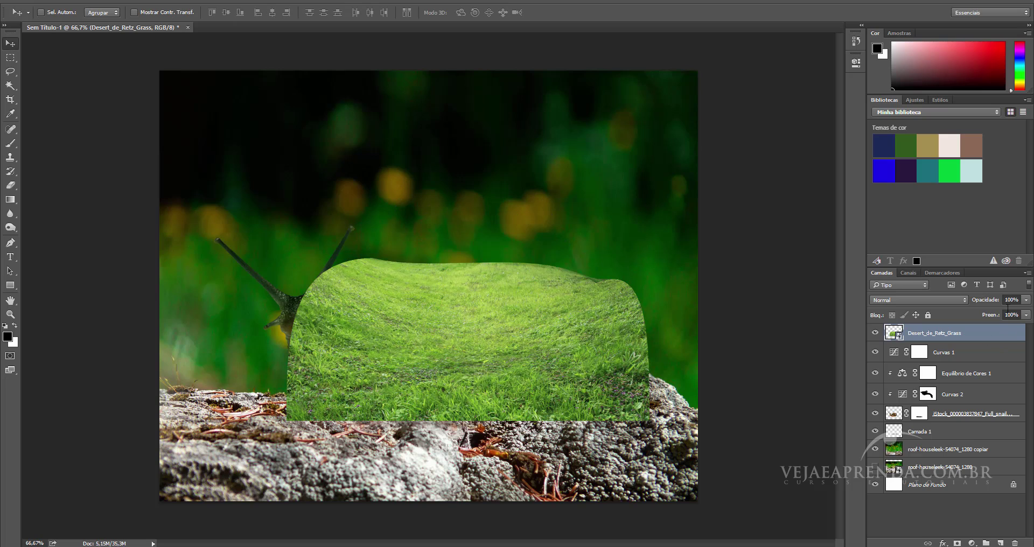
{"action": "left_click_drag", "start_coordinate": [989, 301], "coordinate": [878, 300]}
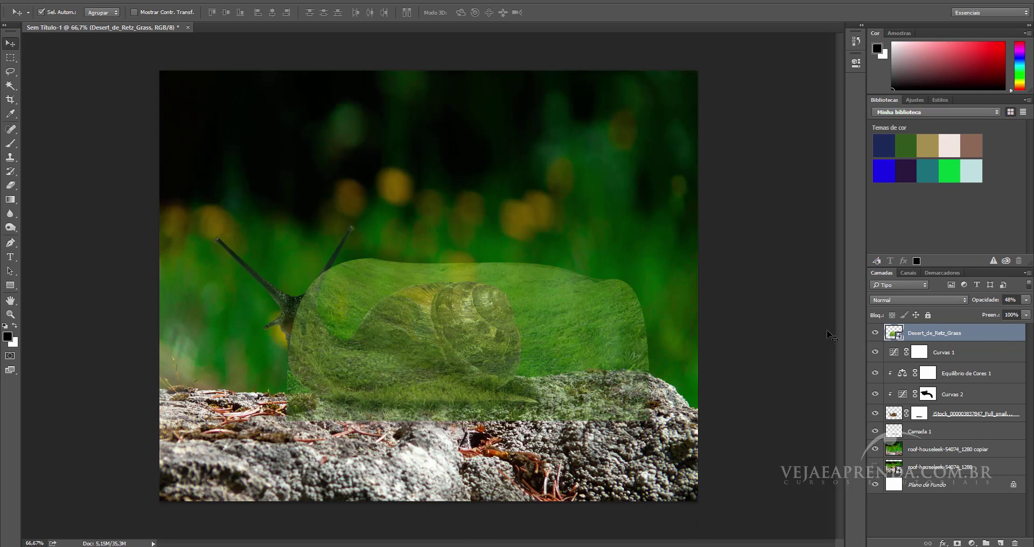
Warp the grass, pulling its bottom-left, top-left and top-right handles onto the shell.
{"action": "key", "text": "ctrl+t"}
{"action": "right_click", "coordinate": [515, 293]}
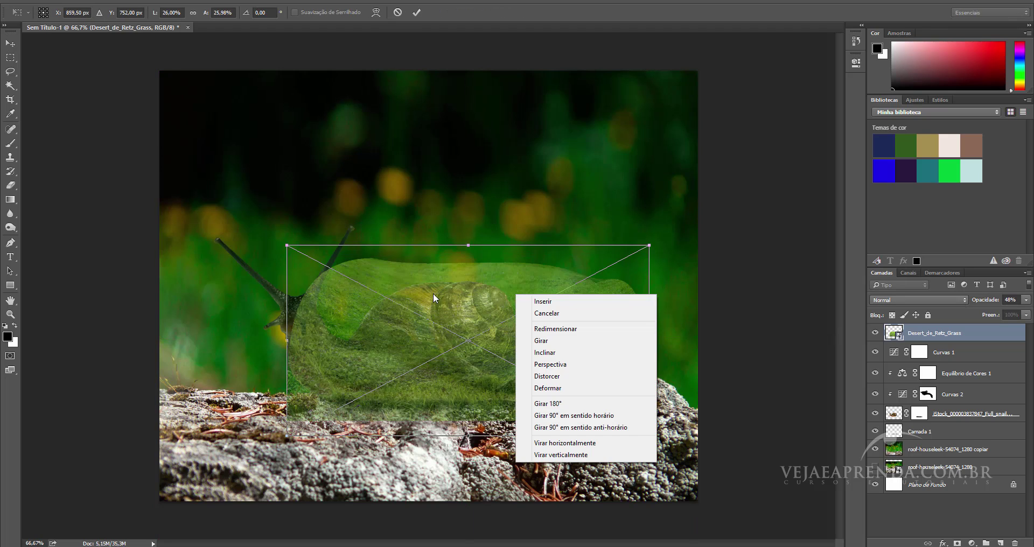
{"action": "left_click", "coordinate": [573, 388]}
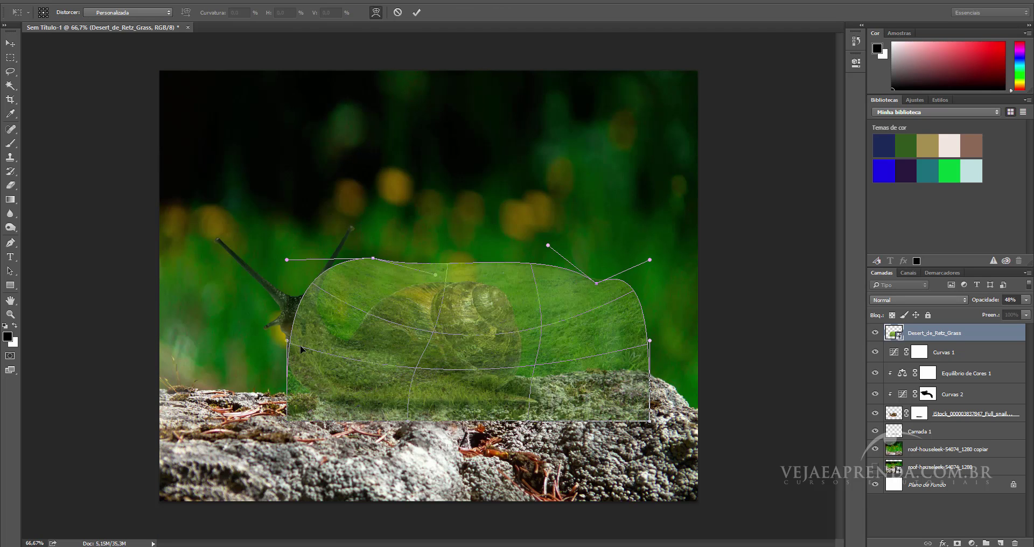
{"action": "left_click_drag", "start_coordinate": [287, 415], "coordinate": [369, 341]}
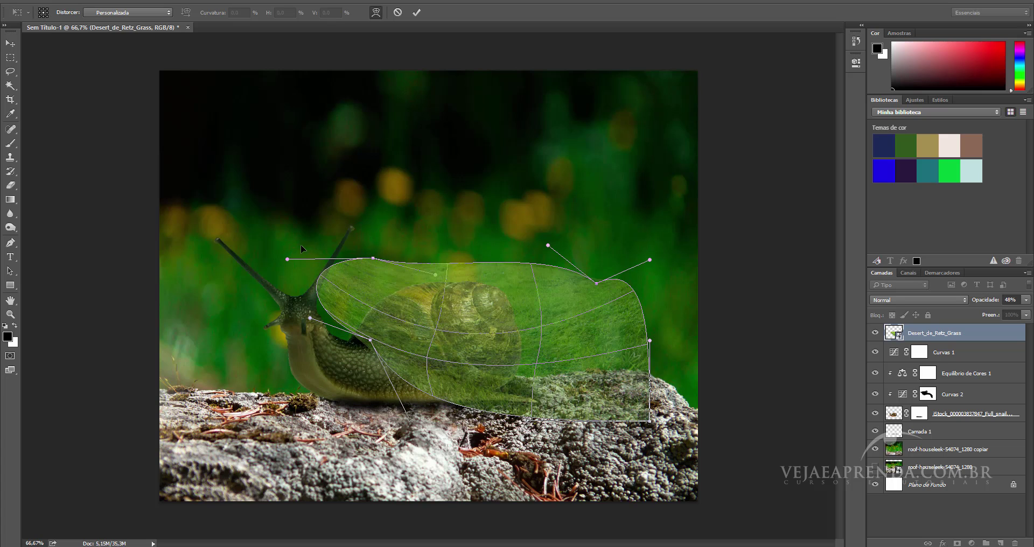
{"action": "left_click_drag", "start_coordinate": [288, 260], "coordinate": [343, 283]}
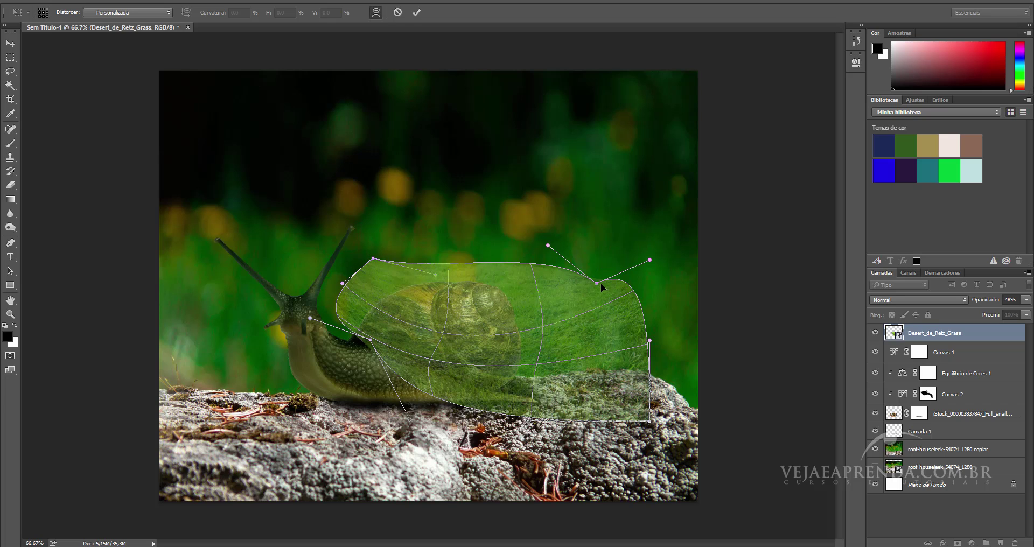
{"action": "left_click_drag", "start_coordinate": [596, 283], "coordinate": [513, 293]}
{"action": "key", "text": "ctrl+plus"}
{"action": "key", "text": "ctrl+plus"}
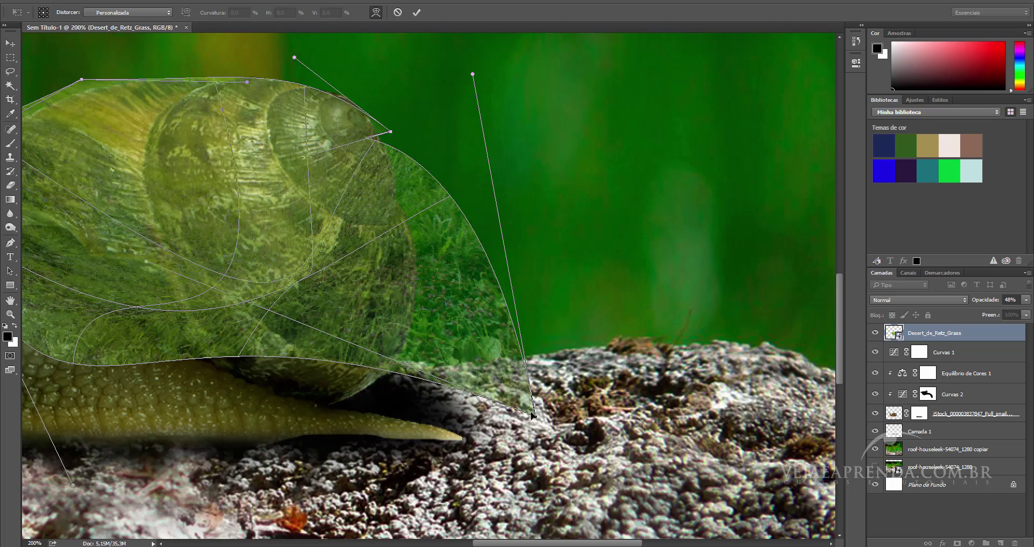
Shape the grass's lower, right and top edges to the shell, restore 100% opacity, and commit.
{"action": "left_click_drag", "start_coordinate": [537, 417], "coordinate": [348, 412]}
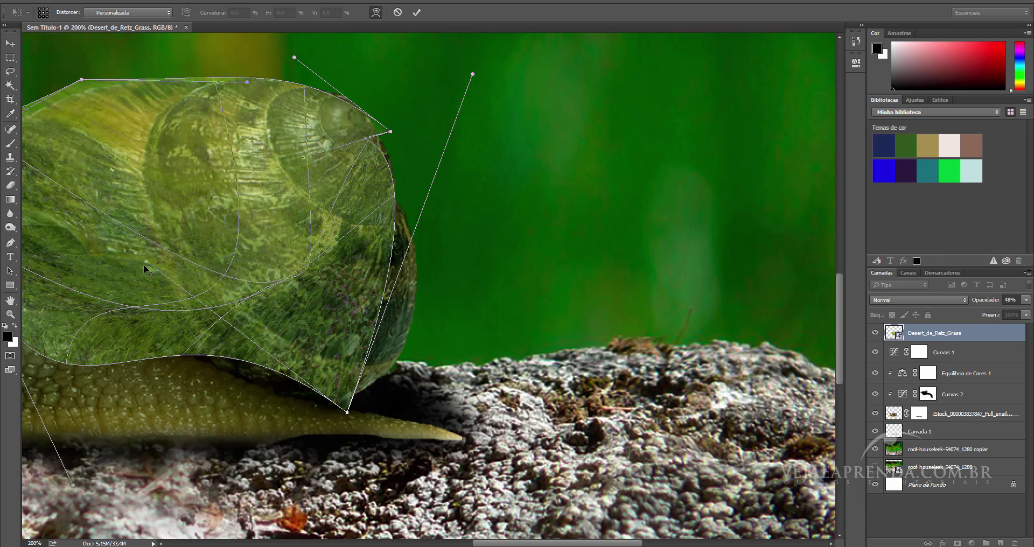
{"action": "mouse_move", "coordinate": [144, 264]}
{"action": "left_mouse_down"}
{"action": "mouse_move", "coordinate": [184, 342]}
{"action": "mouse_move", "coordinate": [236, 373]}
{"action": "left_mouse_up"}
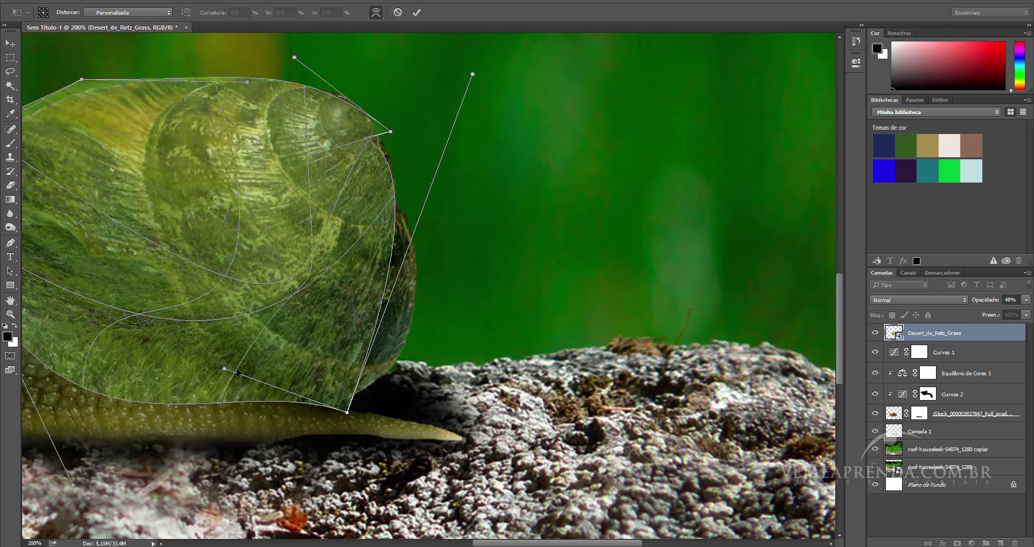
{"action": "left_click_drag", "start_coordinate": [238, 372], "coordinate": [322, 358]}
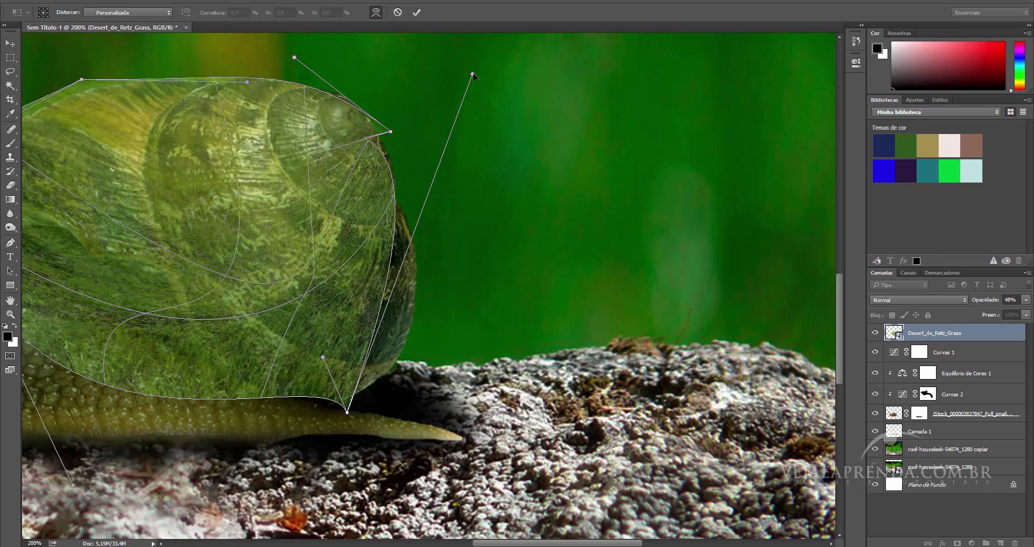
{"action": "left_click_drag", "start_coordinate": [473, 76], "coordinate": [519, 155]}
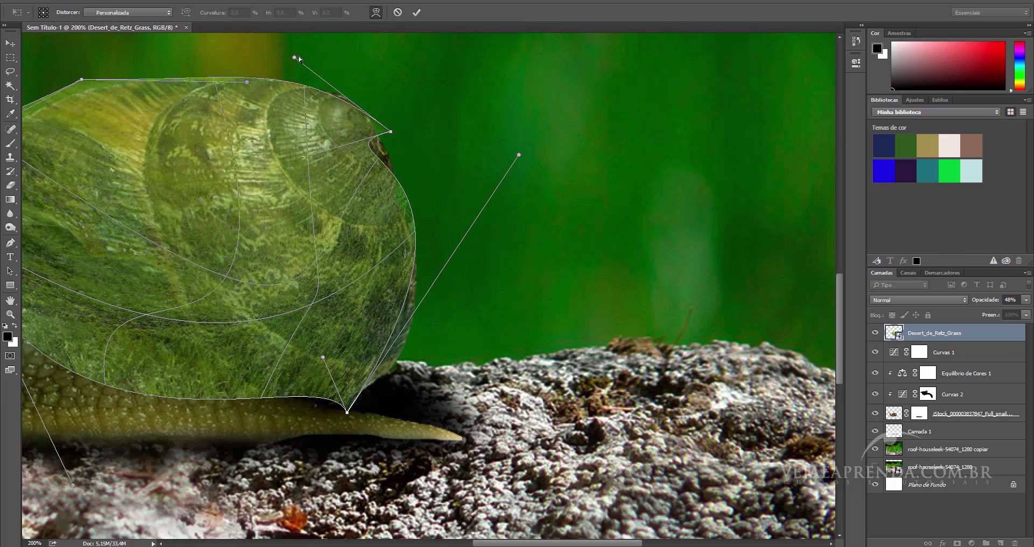
{"action": "mouse_move", "coordinate": [313, 155]}
{"action": "left_mouse_down"}
{"action": "mouse_move", "coordinate": [368, 156]}
{"action": "mouse_move", "coordinate": [307, 155]}
{"action": "mouse_move", "coordinate": [347, 172]}
{"action": "mouse_move", "coordinate": [318, 161]}
{"action": "mouse_move", "coordinate": [381, 160]}
{"action": "mouse_move", "coordinate": [283, 226]}
{"action": "mouse_move", "coordinate": [273, 258]}
{"action": "mouse_move", "coordinate": [238, 185]}
{"action": "mouse_move", "coordinate": [356, 144]}
{"action": "mouse_move", "coordinate": [374, 170]}
{"action": "mouse_move", "coordinate": [370, 154]}
{"action": "mouse_move", "coordinate": [333, 139]}
{"action": "left_mouse_up"}
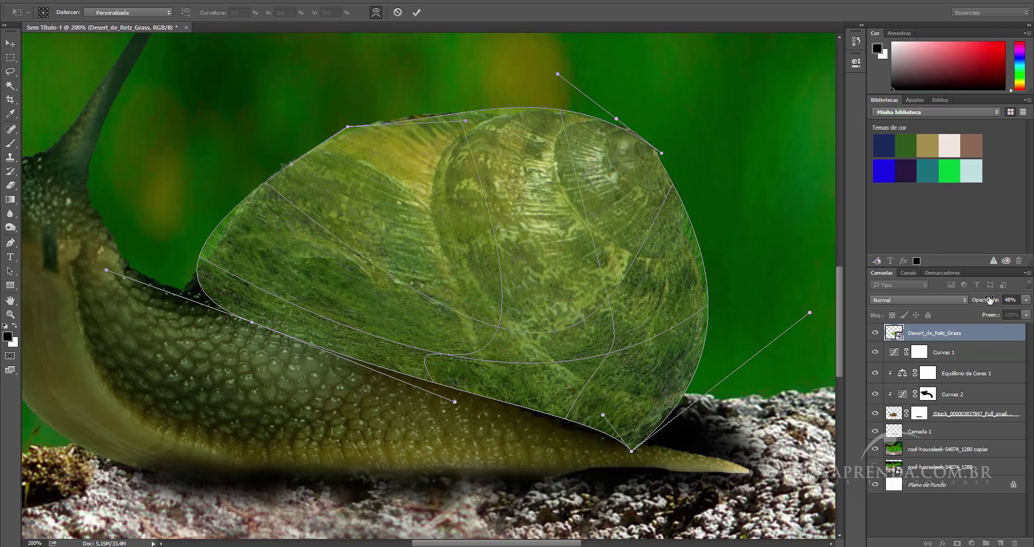
{"action": "left_click_drag", "start_coordinate": [990, 299], "coordinate": [1024, 299]}
{"action": "key", "text": "Return"}
{"action": "key", "text": "z"}
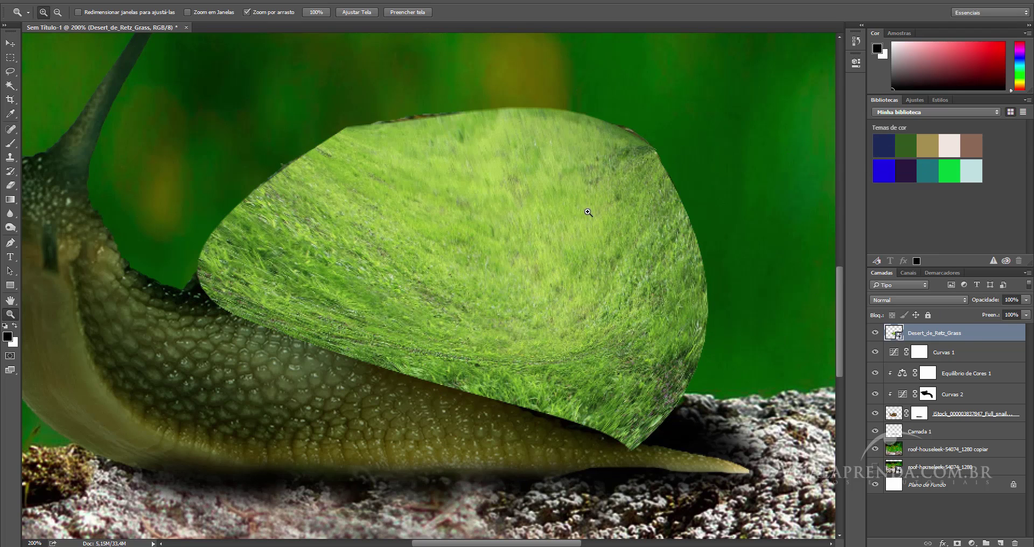
Zoom in on the grass shell and duplicate its layer with Ctrl+J.
{"action": "left_click", "coordinate": [445, 239]}
{"action": "left_click", "coordinate": [502, 239], "text": "alt"}
{"action": "left_click", "coordinate": [501, 237], "text": "alt"}
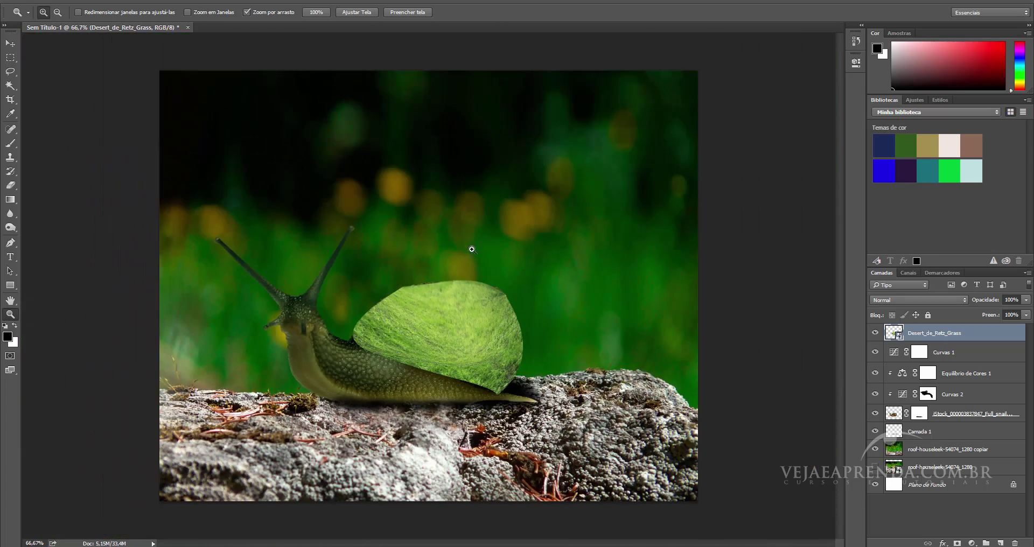
{"action": "left_click", "coordinate": [472, 249]}
{"action": "left_click", "coordinate": [455, 297]}
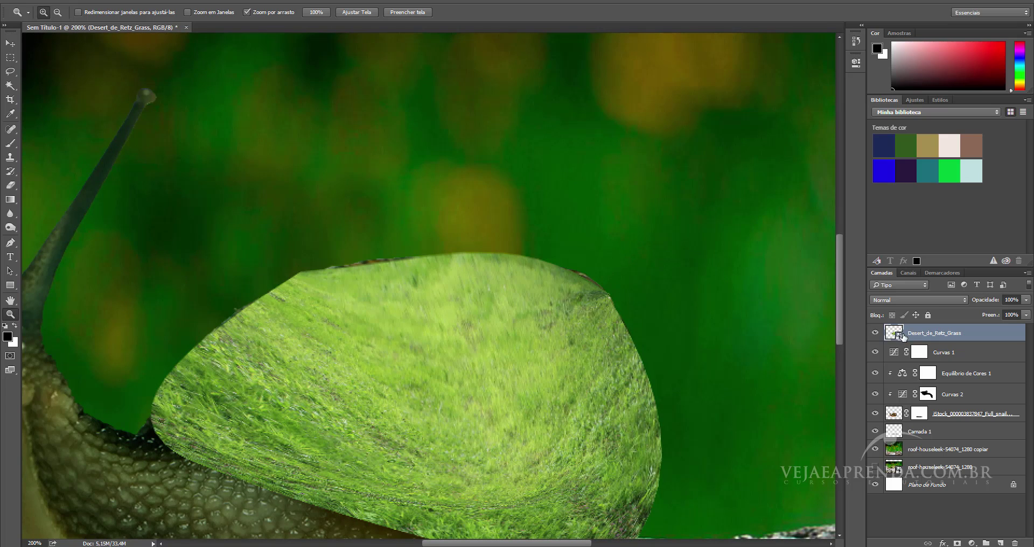
{"action": "key", "text": "ctrl+j"}
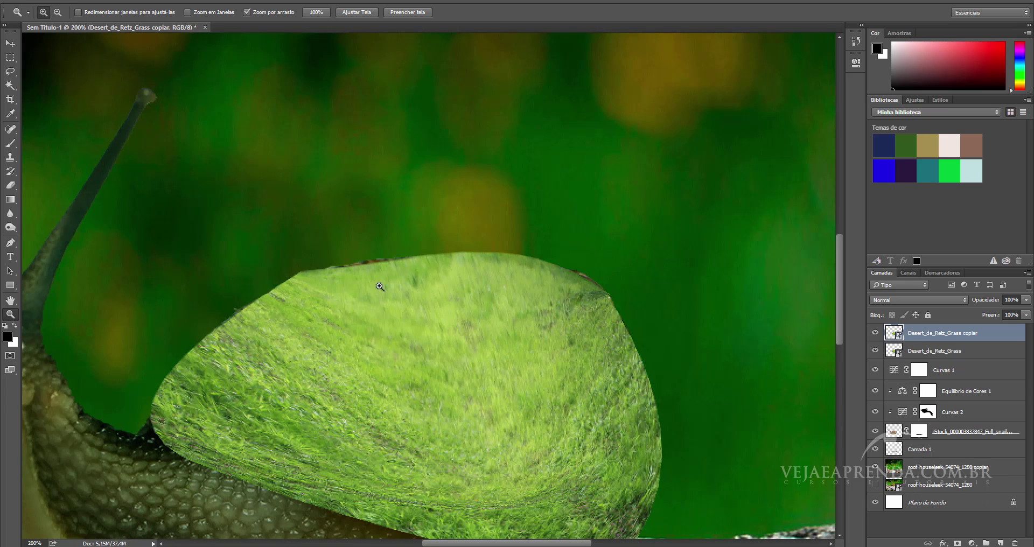
Switch to the Smudge tool and rasterize the grass copy layer.
{"action": "left_click", "coordinate": [9, 215]}
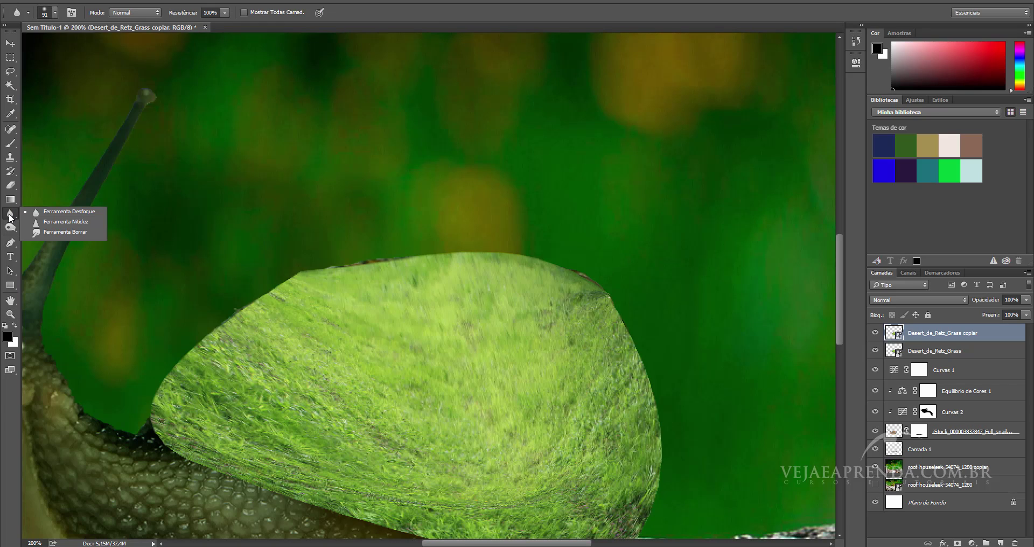
{"action": "left_click", "coordinate": [52, 232]}
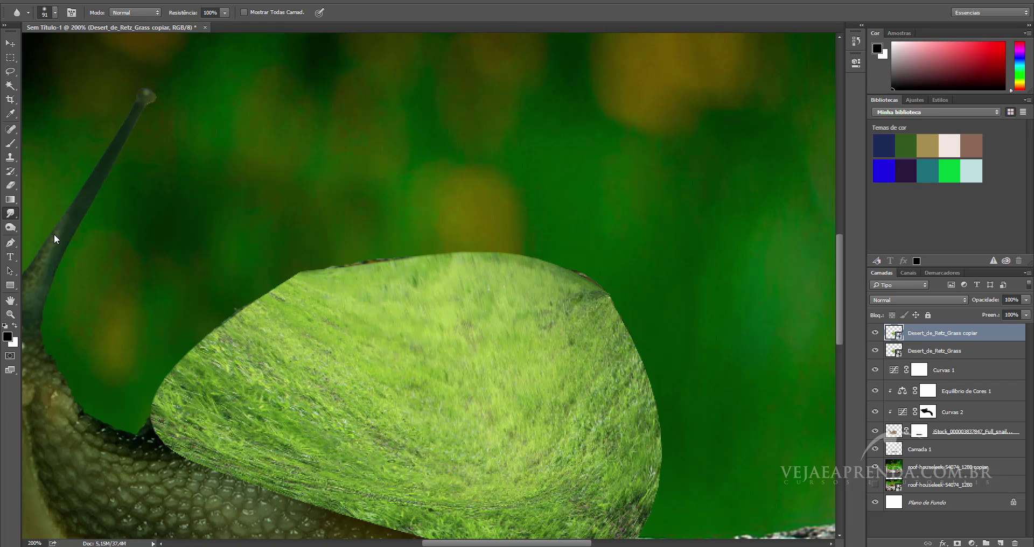
{"action": "left_click", "coordinate": [461, 285]}
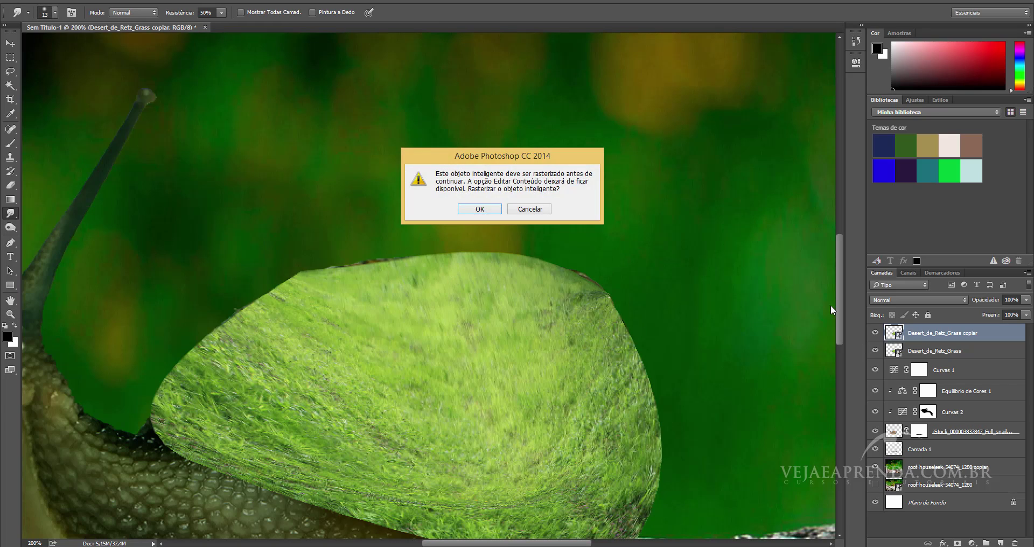
{"action": "left_click", "coordinate": [474, 209]}
{"action": "right_click", "coordinate": [951, 335]}
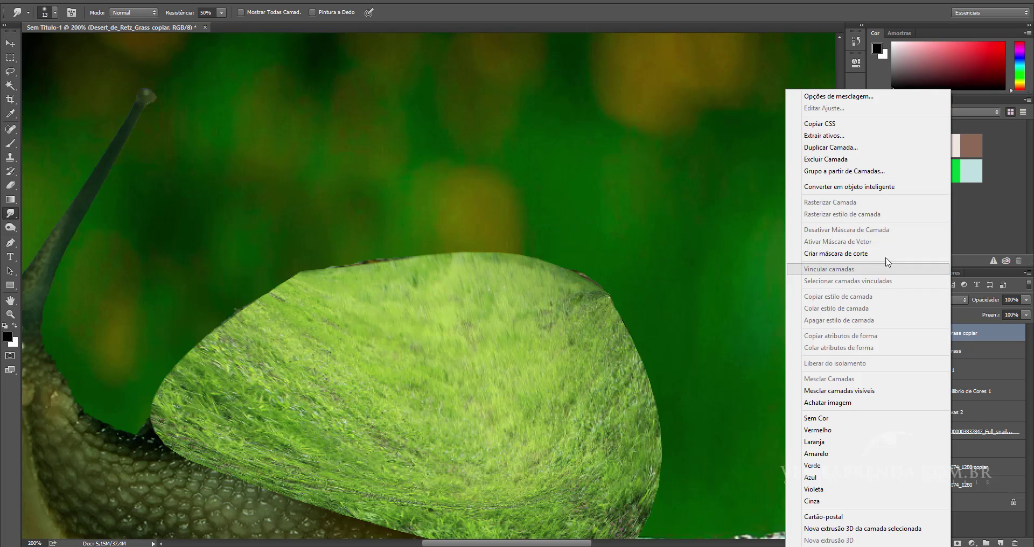
{"action": "left_click", "coordinate": [424, 280]}
Set the smudge brush to 13 px at 0% hardness, then shrink it slightly.
{"action": "right_click", "coordinate": [450, 261]}
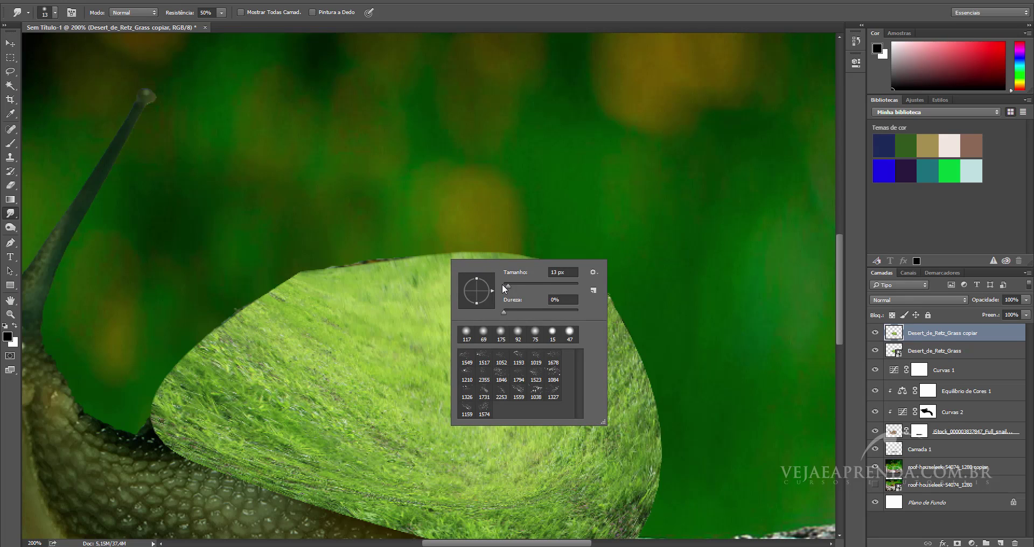
{"action": "left_click_drag", "start_coordinate": [508, 285], "coordinate": [505, 285]}
{"action": "key", "text": "Return"}
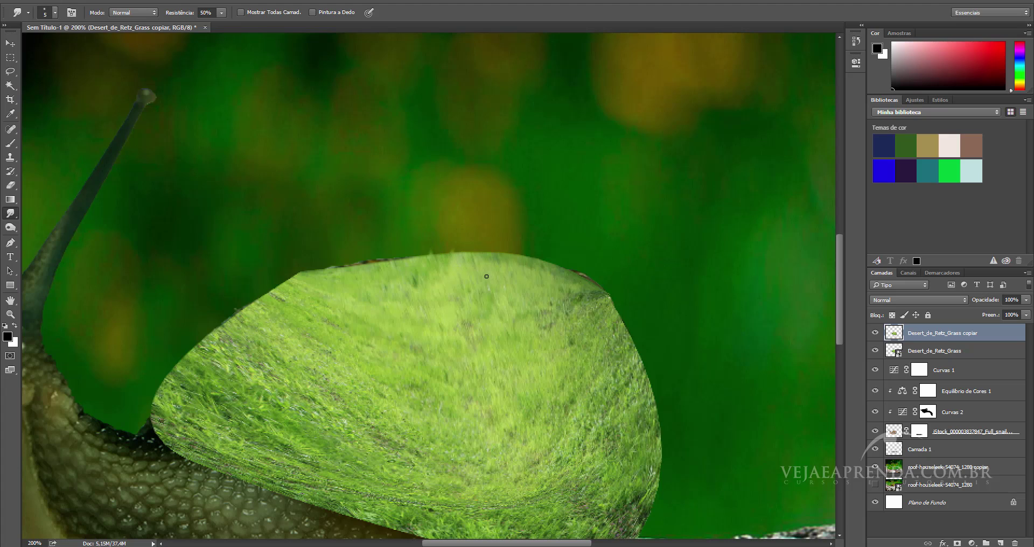
{"action": "right_click", "coordinate": [554, 292]}
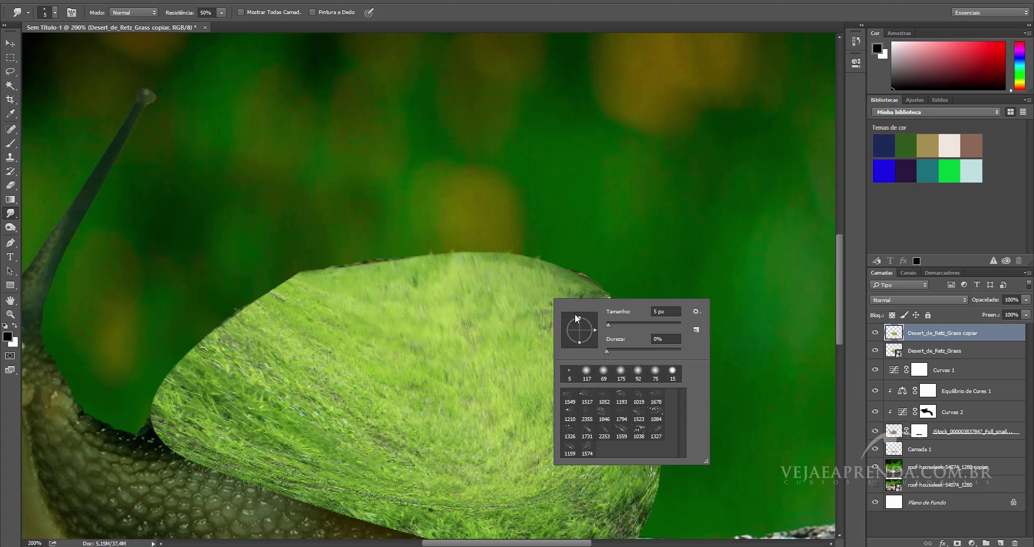
{"action": "type", "text": "13"}
{"action": "key", "text": "Return"}
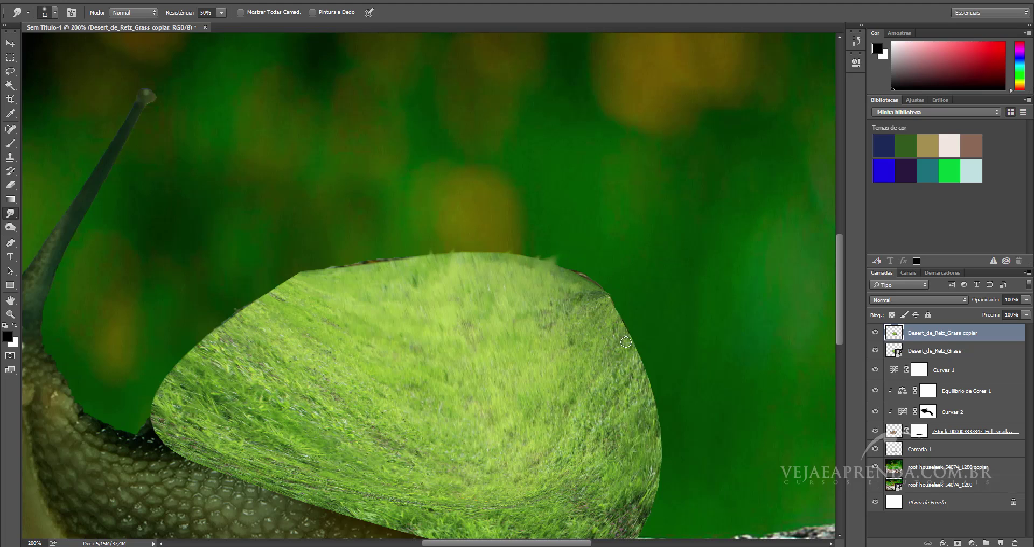
{"action": "right_click", "coordinate": [626, 342]}
{"action": "left_click_drag", "start_coordinate": [688, 368], "coordinate": [686, 367]}
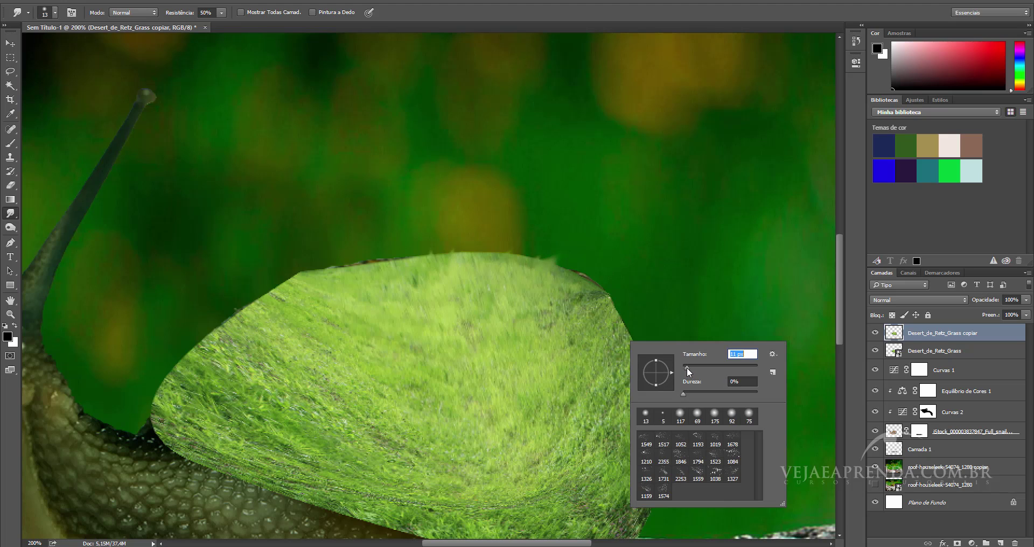
Smudge a tuft from the shell's right edge, undo it, and set the brush to 8 px.
{"action": "left_click", "coordinate": [630, 325]}
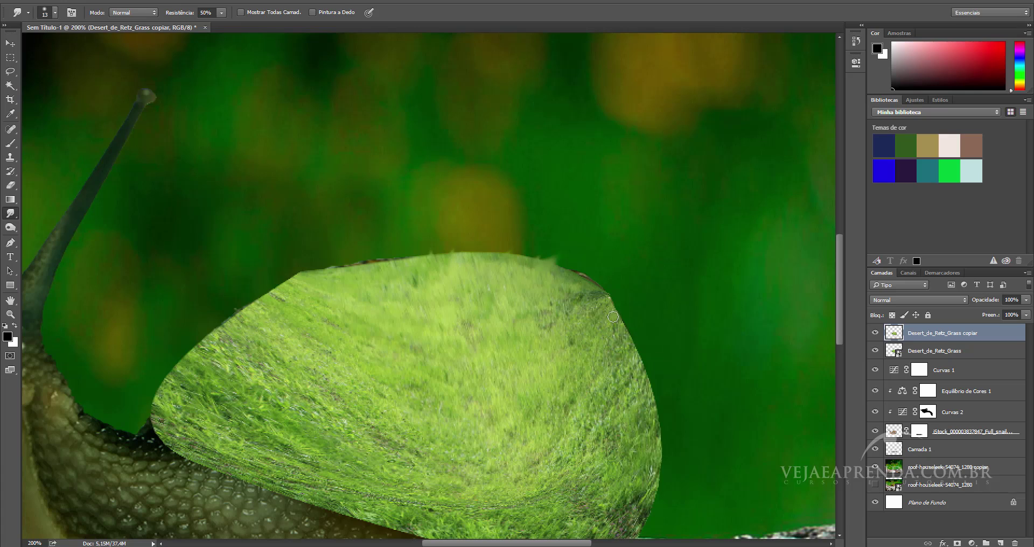
{"action": "mouse_move", "coordinate": [606, 316]}
{"action": "left_mouse_down"}
{"action": "mouse_move", "coordinate": [626, 311]}
{"action": "mouse_move", "coordinate": [637, 344]}
{"action": "left_mouse_up"}
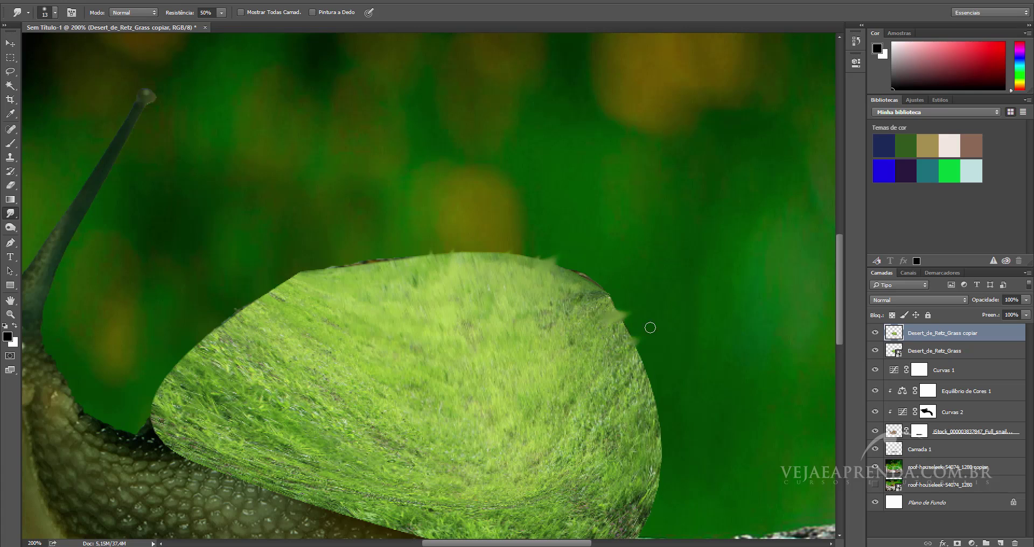
{"action": "key", "text": "ctrl+z"}
{"action": "right_click", "coordinate": [615, 375]}
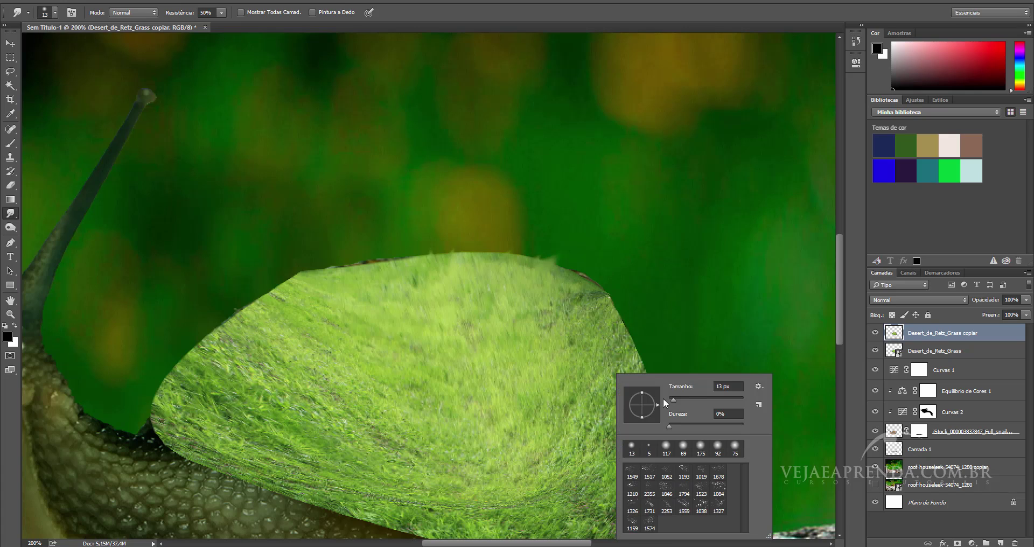
{"action": "double_click", "coordinate": [723, 387]}
{"action": "type", "text": "8"}
{"action": "key", "text": "Return"}
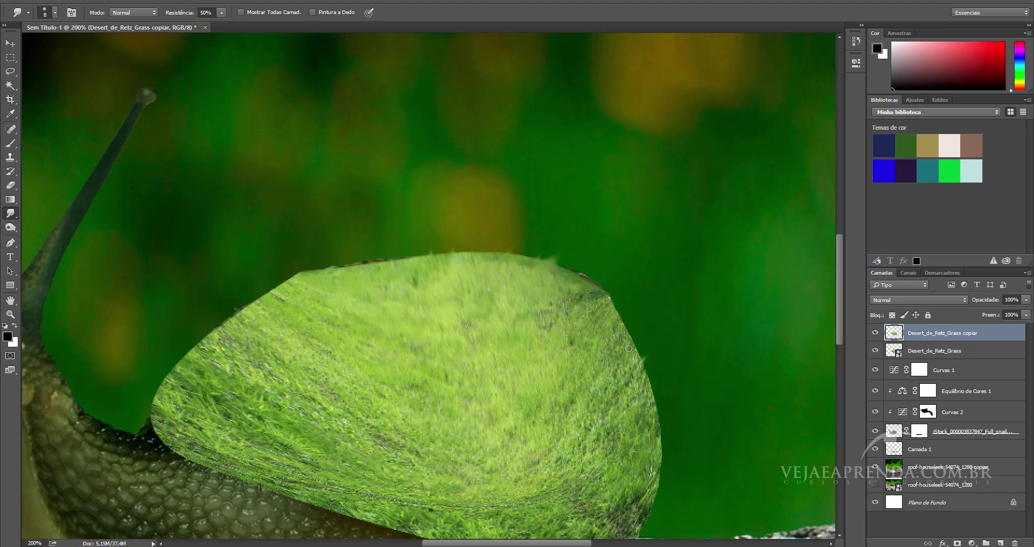
Set smudge strength to 69% and pull pointed tufts from the shell's right, top and left edges.
{"action": "left_click_drag", "start_coordinate": [629, 348], "coordinate": [646, 345]}
{"action": "left_click_drag", "start_coordinate": [180, 14], "coordinate": [190, 14]}
{"action": "left_click_drag", "start_coordinate": [301, 284], "coordinate": [281, 250]}
{"action": "mouse_move", "coordinate": [278, 306]}
{"action": "left_mouse_down"}
{"action": "mouse_move", "coordinate": [273, 273]}
{"action": "mouse_move", "coordinate": [176, 351]}
{"action": "left_mouse_up"}
{"action": "mouse_move", "coordinate": [184, 405]}
{"action": "left_mouse_down"}
{"action": "mouse_move", "coordinate": [157, 433]}
{"action": "mouse_move", "coordinate": [174, 465]}
{"action": "mouse_move", "coordinate": [197, 471]}
{"action": "left_mouse_up"}
Smudge a small tuft from the lower edge, then undo the tufts on the snail's body.
{"action": "left_click_drag", "start_coordinate": [291, 442], "coordinate": [291, 345]}
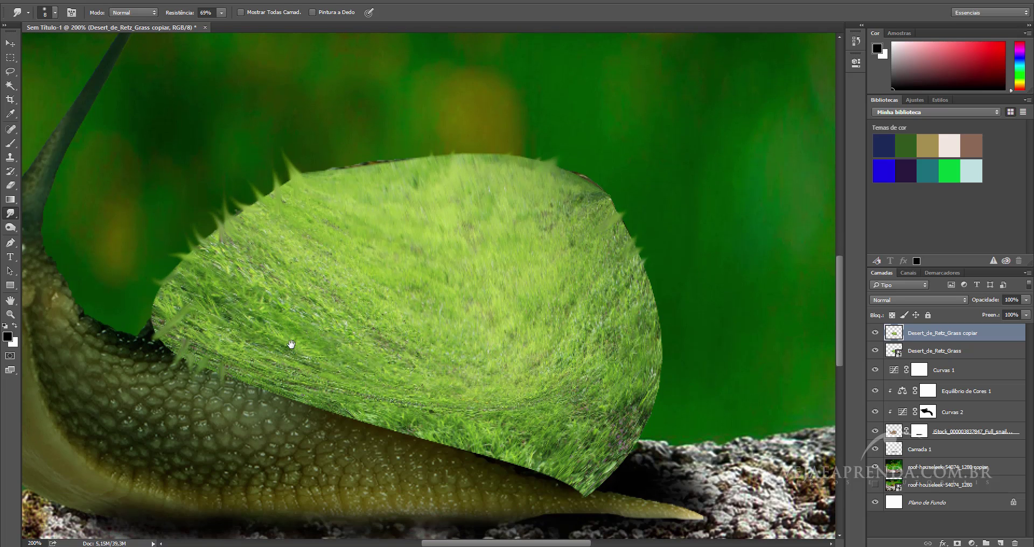
{"action": "mouse_move", "coordinate": [291, 389]}
{"action": "left_mouse_down"}
{"action": "mouse_move", "coordinate": [281, 404]}
{"action": "mouse_move", "coordinate": [396, 435]}
{"action": "left_mouse_up"}
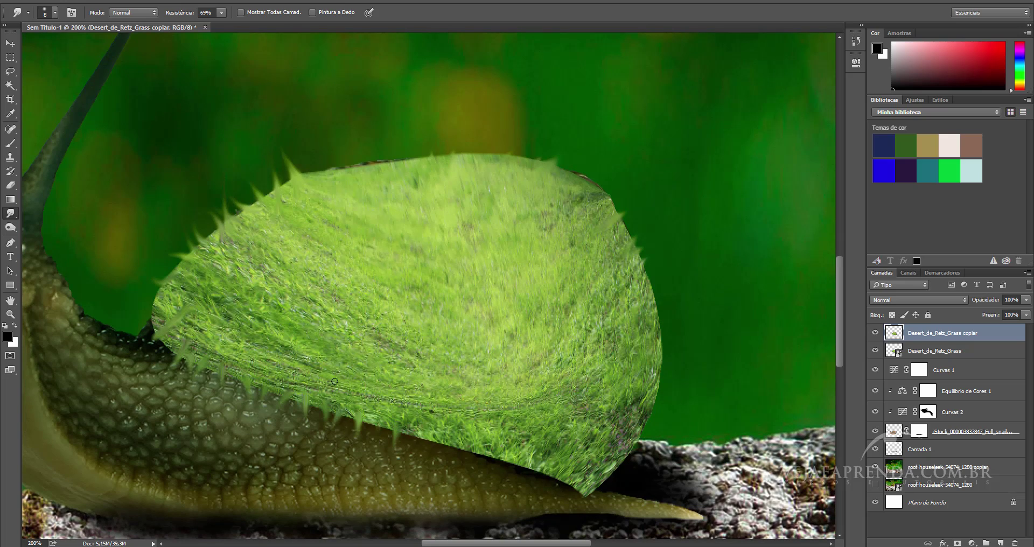
{"action": "left_click", "coordinate": [11, 315]}
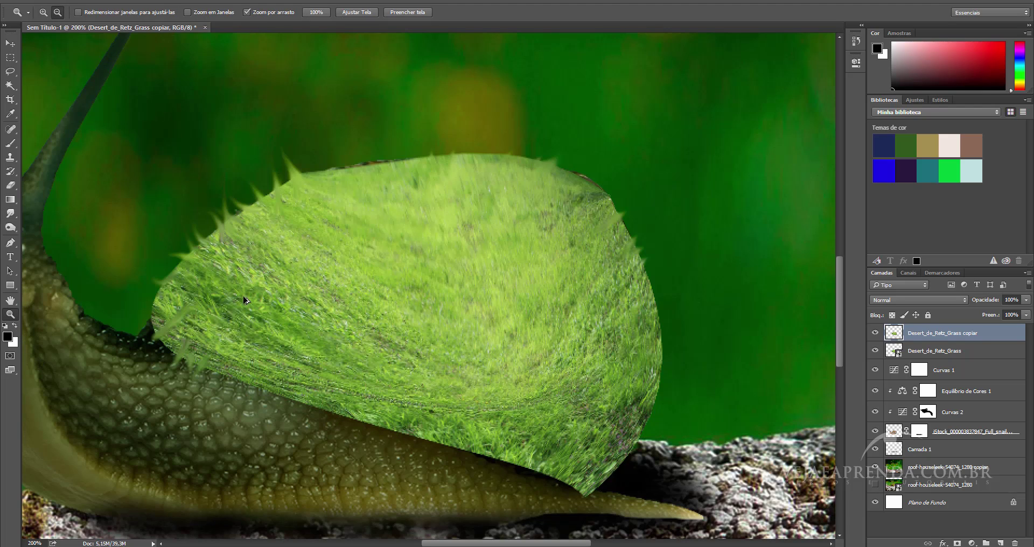
{"action": "key", "text": "ctrl+alt+z"}
{"action": "key", "text": "ctrl+alt+z"}
{"action": "key", "text": "ctrl+alt+z"}
{"action": "key", "text": "ctrl+alt+z"}
{"action": "key", "text": "ctrl+alt+z"}
{"action": "key", "text": "ctrl+alt+z"}
{"action": "key", "text": "ctrl+alt+z"}
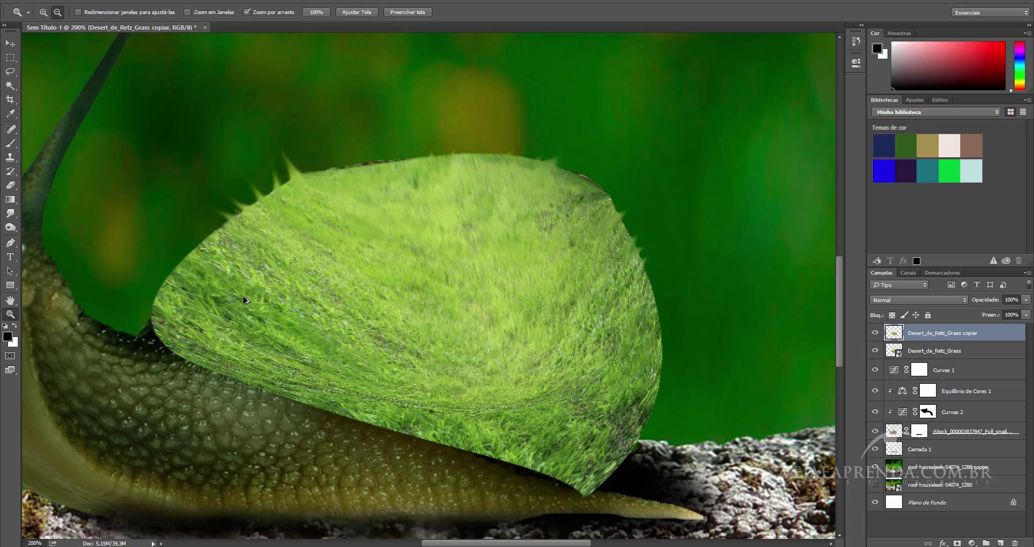
{"action": "key", "text": "ctrl+alt+z"}
{"action": "key", "text": "ctrl+alt+z"}
{"action": "key", "text": "ctrl+alt+z"}
{"action": "key", "text": "ctrl+alt+z"}
{"action": "key", "text": "ctrl+alt+z"}
{"action": "key", "text": "ctrl+alt+z"}
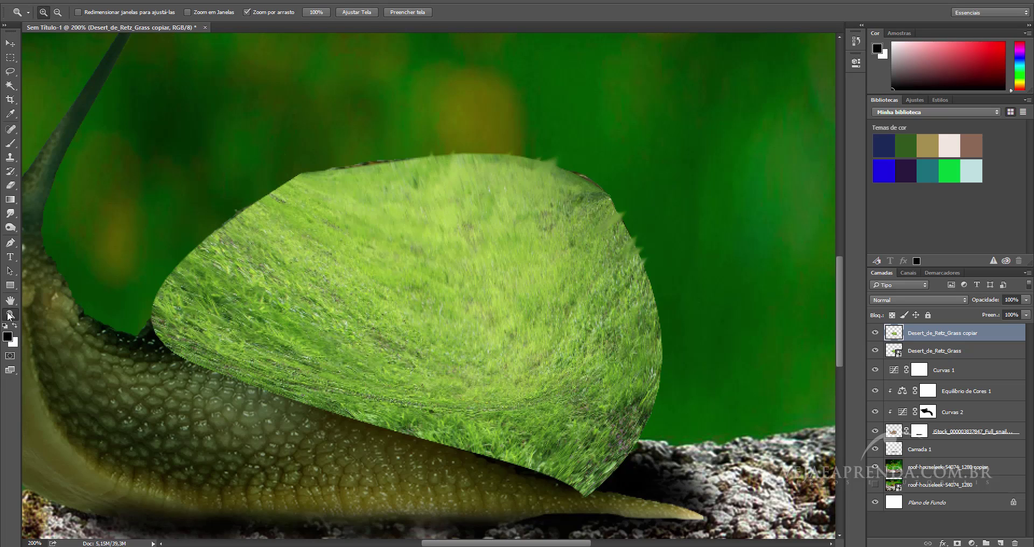
Undo the remaining smudged tufts and zoom in tight on the shell's upper-right edge.
{"action": "left_click_drag", "start_coordinate": [351, 221], "coordinate": [414, 232]}
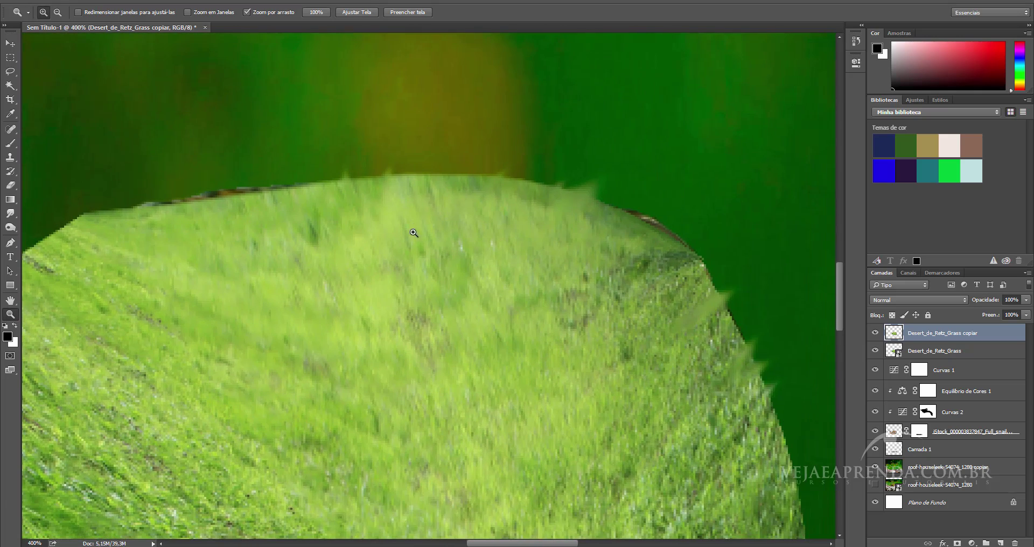
{"action": "key", "text": "ctrl+alt+z"}
{"action": "key", "text": "ctrl+alt+z"}
{"action": "key", "text": "ctrl+alt+z"}
{"action": "key", "text": "ctrl+alt+z"}
{"action": "key", "text": "ctrl+alt+z"}
{"action": "key", "text": "ctrl+alt+z"}
{"action": "key", "text": "ctrl+alt+z"}
{"action": "key", "text": "ctrl+alt+z"}
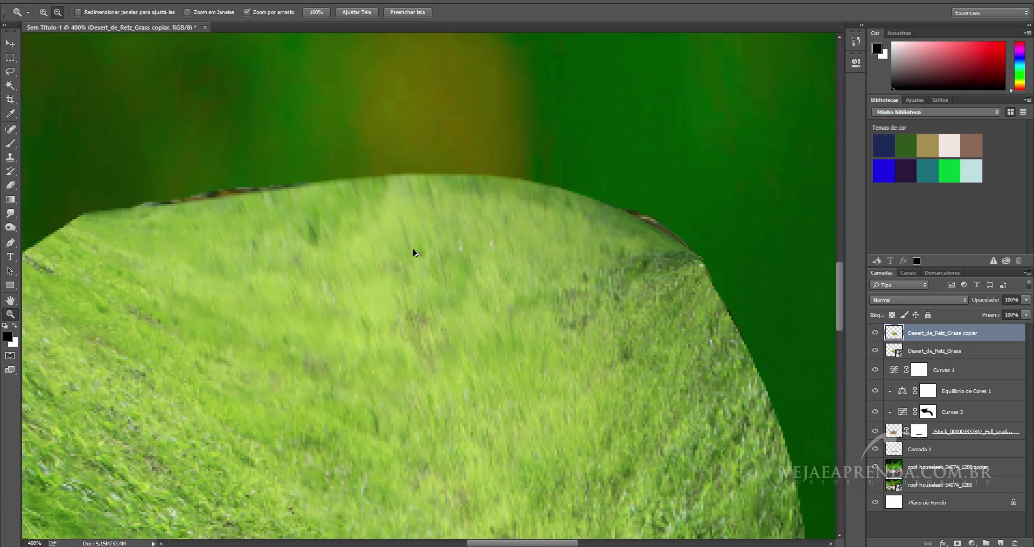
{"action": "mouse_move", "coordinate": [523, 219]}
{"action": "left_mouse_down"}
{"action": "mouse_move", "coordinate": [584, 296]}
{"action": "mouse_move", "coordinate": [380, 204]}
{"action": "mouse_move", "coordinate": [457, 151]}
{"action": "left_mouse_up"}
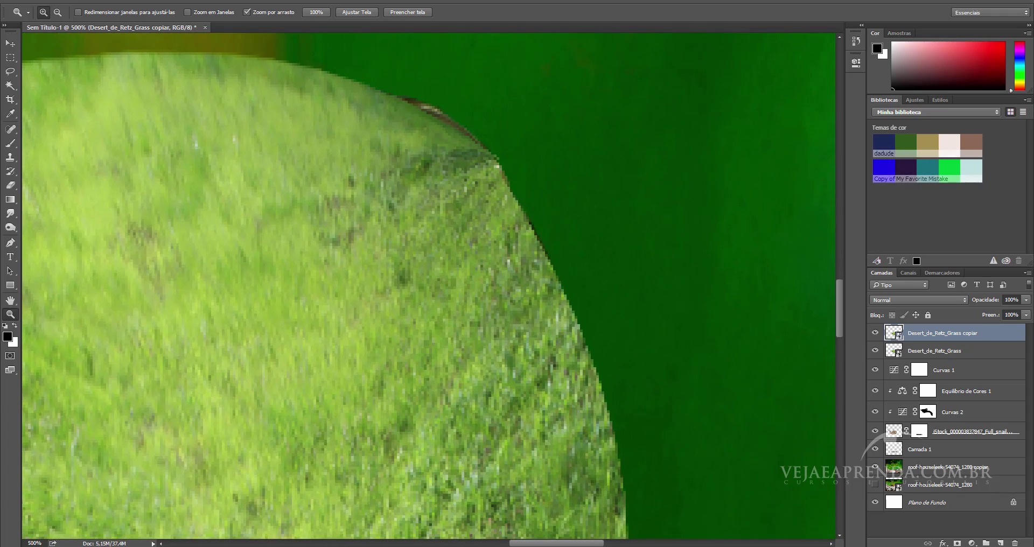
{"action": "left_click", "coordinate": [521, 228]}
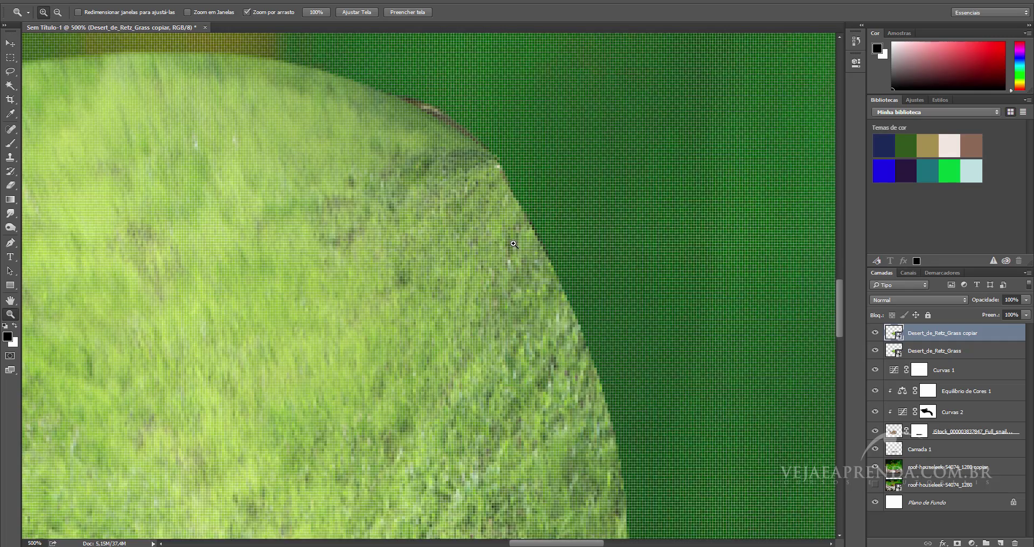
{"action": "left_click", "coordinate": [521, 228]}
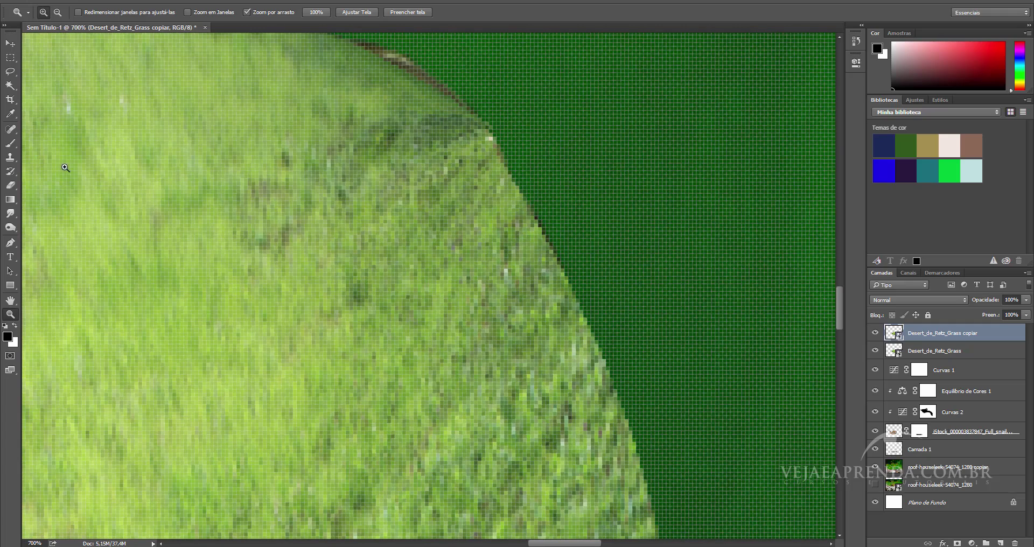
{"action": "left_click", "coordinate": [10, 214]}
Rasterize the grass layer and set the smudge brush to 4 px.
{"action": "right_click", "coordinate": [516, 221]}
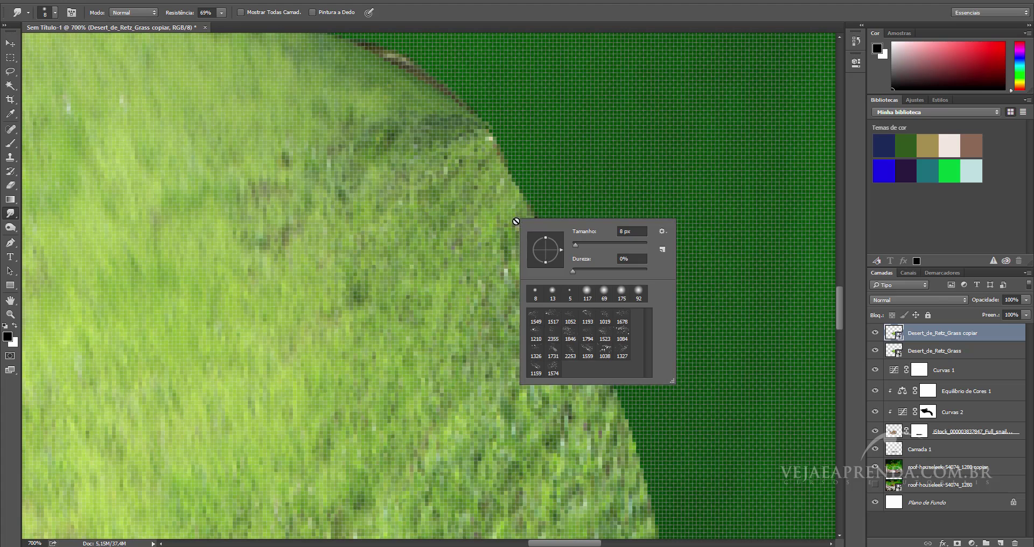
{"action": "left_click", "coordinate": [991, 323]}
{"action": "right_click", "coordinate": [988, 333]}
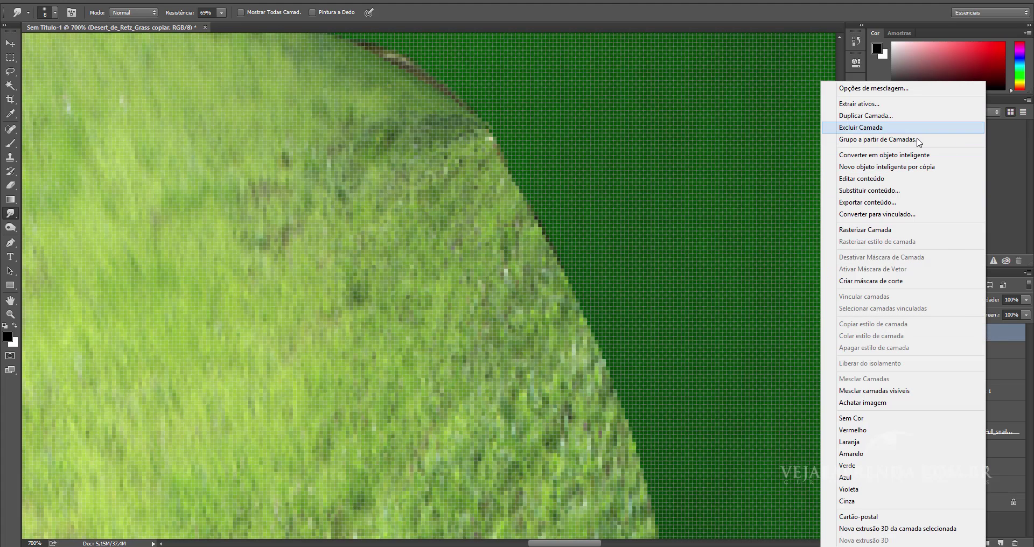
{"action": "left_click", "coordinate": [893, 230]}
{"action": "right_click", "coordinate": [529, 259]}
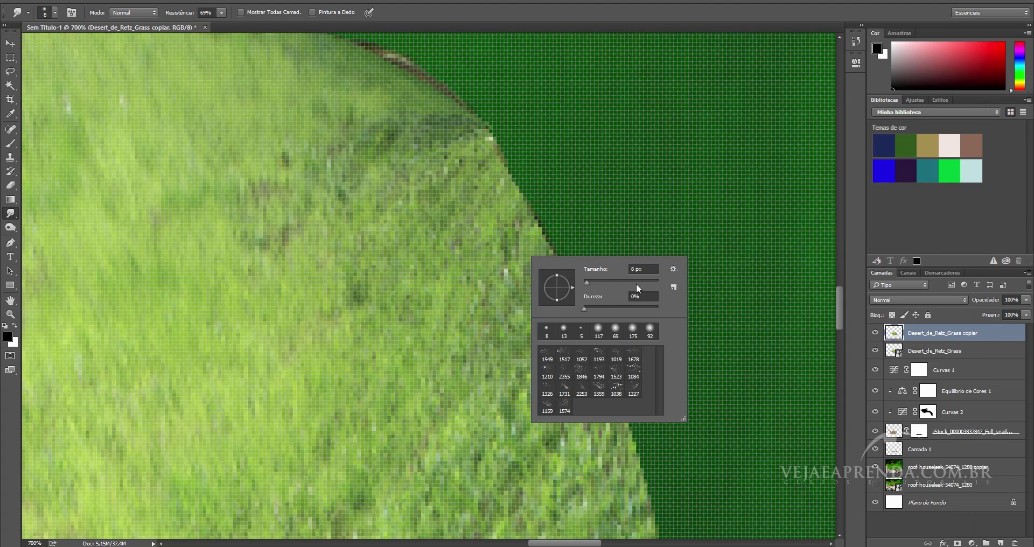
{"action": "left_click", "coordinate": [636, 268]}
{"action": "type", "text": "4"}
{"action": "key", "text": "Return"}
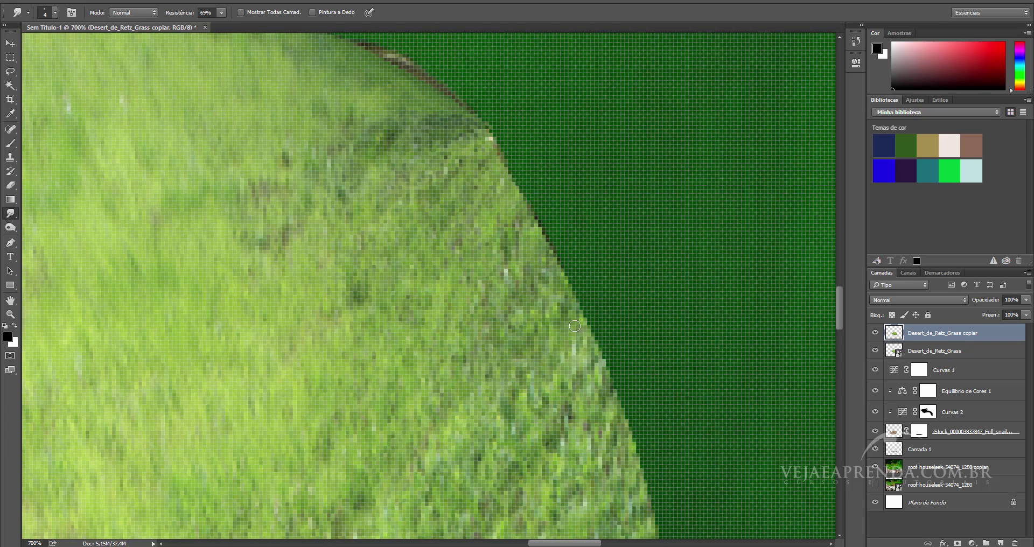
Smudge grass strands out of the shell's right edge and up from its top edge.
{"action": "mouse_move", "coordinate": [576, 323]}
{"action": "left_mouse_down"}
{"action": "mouse_move", "coordinate": [600, 302]}
{"action": "mouse_move", "coordinate": [582, 258]}
{"action": "left_mouse_up"}
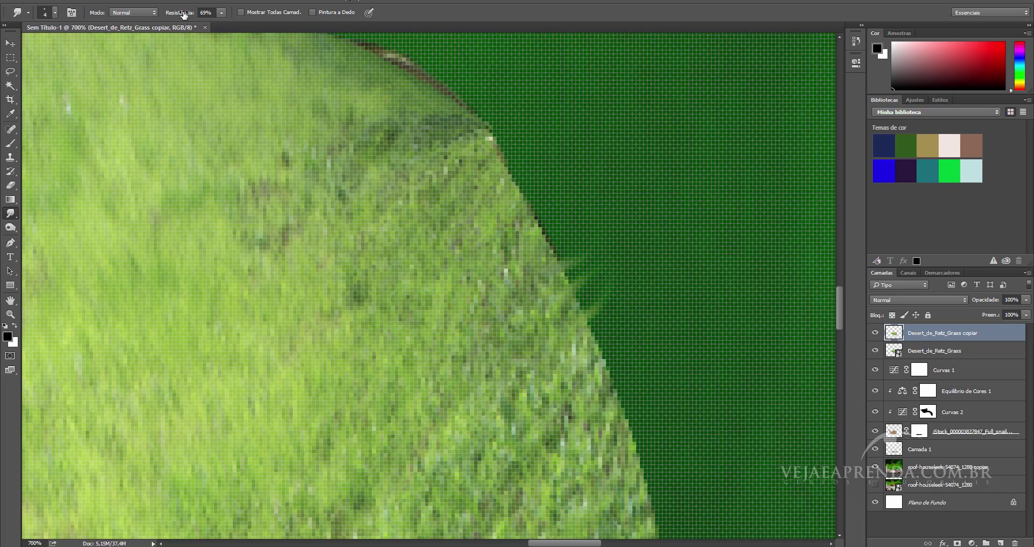
{"action": "left_click_drag", "start_coordinate": [515, 211], "coordinate": [577, 206]}
{"action": "mouse_move", "coordinate": [534, 238]}
{"action": "left_mouse_down"}
{"action": "mouse_move", "coordinate": [570, 195]}
{"action": "mouse_move", "coordinate": [485, 97]}
{"action": "left_mouse_up"}
{"action": "left_click_drag", "start_coordinate": [349, 169], "coordinate": [466, 381]}
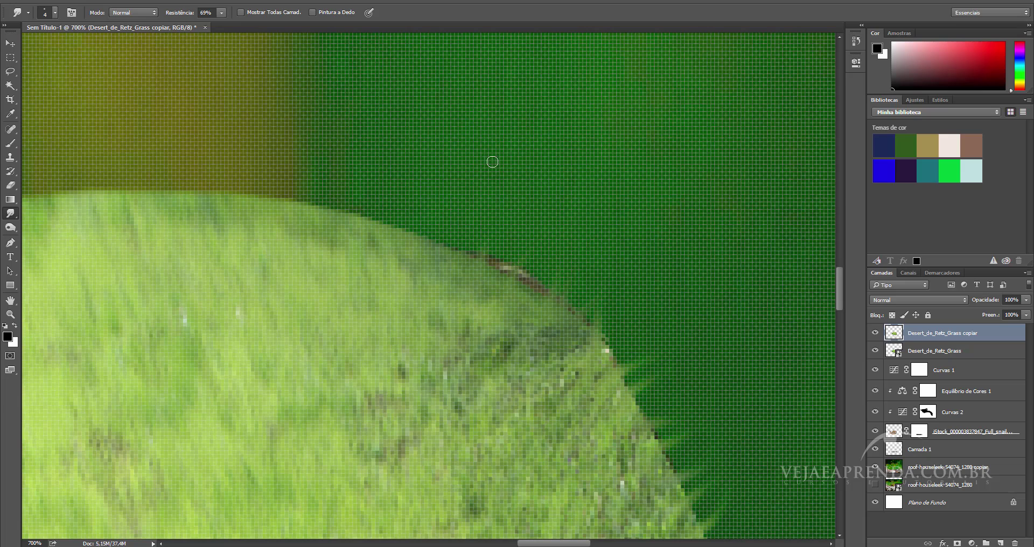
{"action": "left_click_drag", "start_coordinate": [448, 261], "coordinate": [444, 229]}
{"action": "mouse_move", "coordinate": [397, 256]}
{"action": "left_mouse_down"}
{"action": "mouse_move", "coordinate": [423, 218]}
{"action": "mouse_move", "coordinate": [385, 199]}
{"action": "left_mouse_up"}
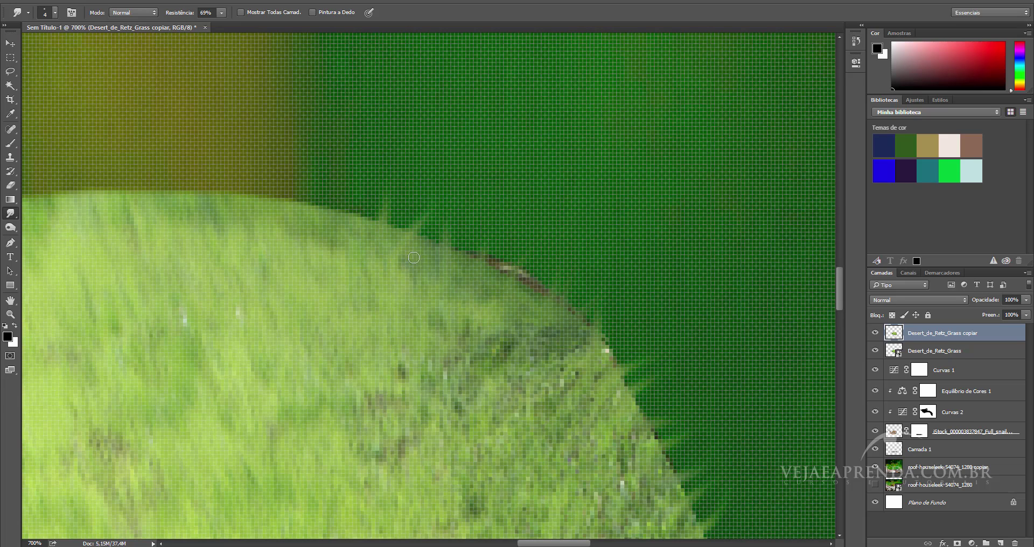
{"action": "left_click_drag", "start_coordinate": [410, 237], "coordinate": [405, 204]}
{"action": "left_click_drag", "start_coordinate": [364, 231], "coordinate": [356, 193]}
{"action": "left_click_drag", "start_coordinate": [328, 227], "coordinate": [323, 182]}
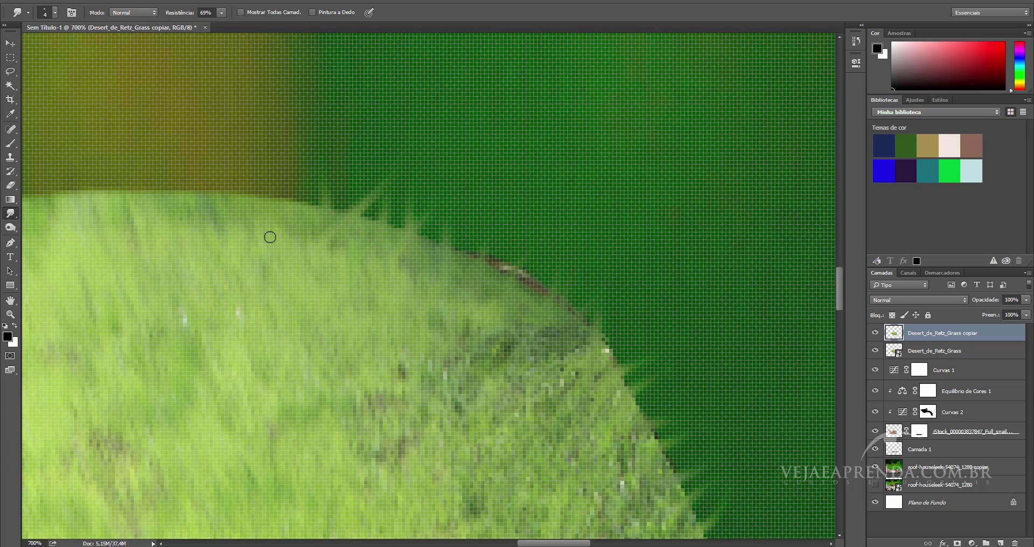
{"action": "left_click_drag", "start_coordinate": [305, 215], "coordinate": [291, 173]}
{"action": "left_click_drag", "start_coordinate": [272, 216], "coordinate": [266, 175]}
{"action": "mouse_move", "coordinate": [265, 218]}
{"action": "left_mouse_down"}
{"action": "mouse_move", "coordinate": [492, 272]}
{"action": "mouse_move", "coordinate": [487, 231]}
{"action": "left_mouse_up"}
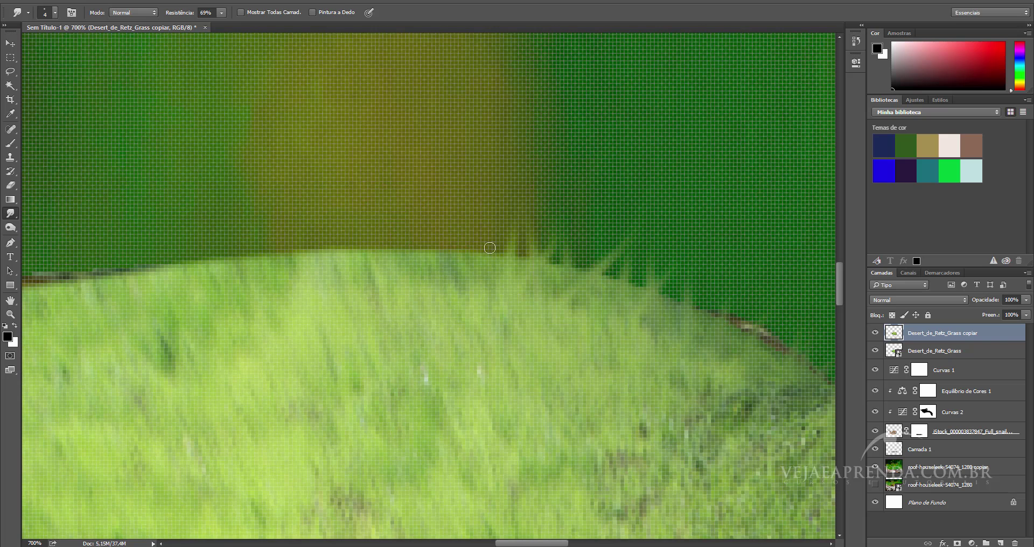
Pull more grass blade spikes up along the shell's top into the green background.
{"action": "left_click_drag", "start_coordinate": [469, 267], "coordinate": [468, 235]}
{"action": "left_click_drag", "start_coordinate": [446, 258], "coordinate": [445, 234]}
{"action": "left_click_drag", "start_coordinate": [425, 254], "coordinate": [429, 230]}
{"action": "left_click_drag", "start_coordinate": [406, 264], "coordinate": [394, 204]}
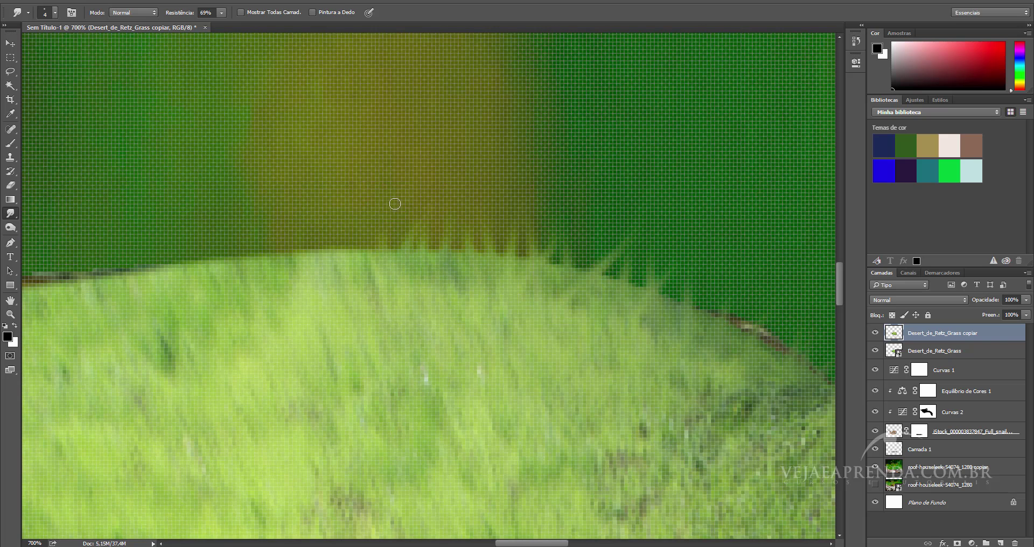
{"action": "left_click_drag", "start_coordinate": [362, 261], "coordinate": [356, 223]}
{"action": "left_click_drag", "start_coordinate": [317, 258], "coordinate": [310, 210]}
{"action": "left_click_drag", "start_coordinate": [232, 278], "coordinate": [221, 240]}
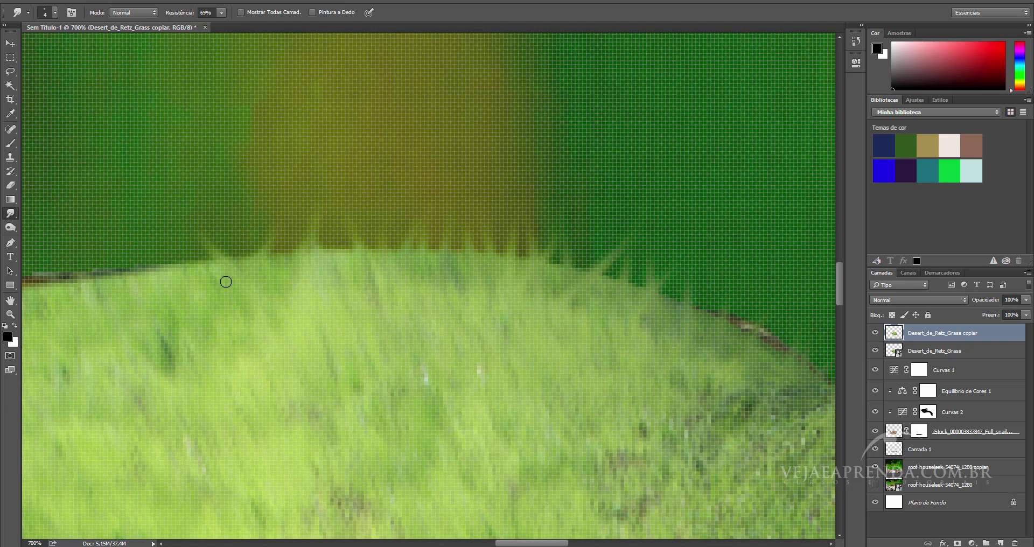
{"action": "left_click_drag", "start_coordinate": [194, 269], "coordinate": [186, 232]}
{"action": "mouse_move", "coordinate": [237, 266]}
{"action": "left_mouse_down"}
{"action": "mouse_move", "coordinate": [245, 229]}
{"action": "mouse_move", "coordinate": [221, 234]}
{"action": "left_mouse_up"}
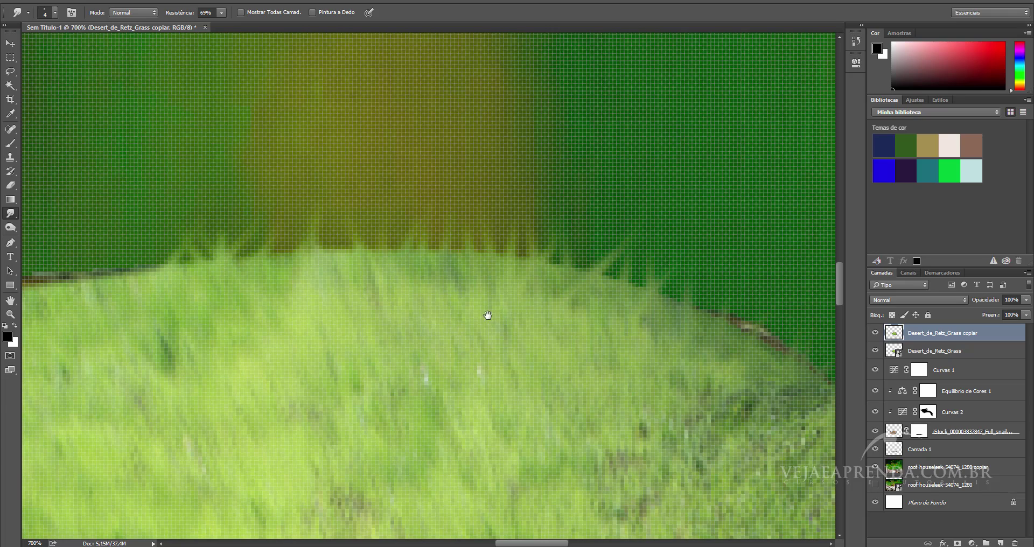
{"action": "scroll", "coordinate": [446, 330], "scroll_direction": "left", "scroll_amount": 1}
{"action": "scroll", "coordinate": [388, 298], "scroll_direction": "left", "scroll_amount": 5}
{"action": "scroll", "coordinate": [372, 288], "scroll_direction": "left", "scroll_amount": 1}
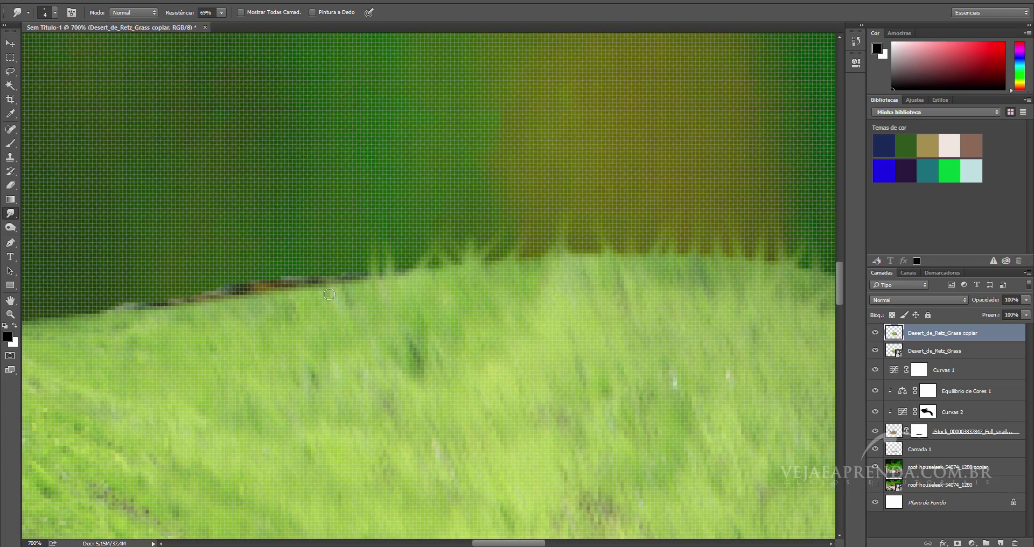
{"action": "mouse_move", "coordinate": [310, 290]}
{"action": "left_mouse_down"}
{"action": "mouse_move", "coordinate": [301, 249]}
{"action": "mouse_move", "coordinate": [322, 261]}
{"action": "left_mouse_up"}
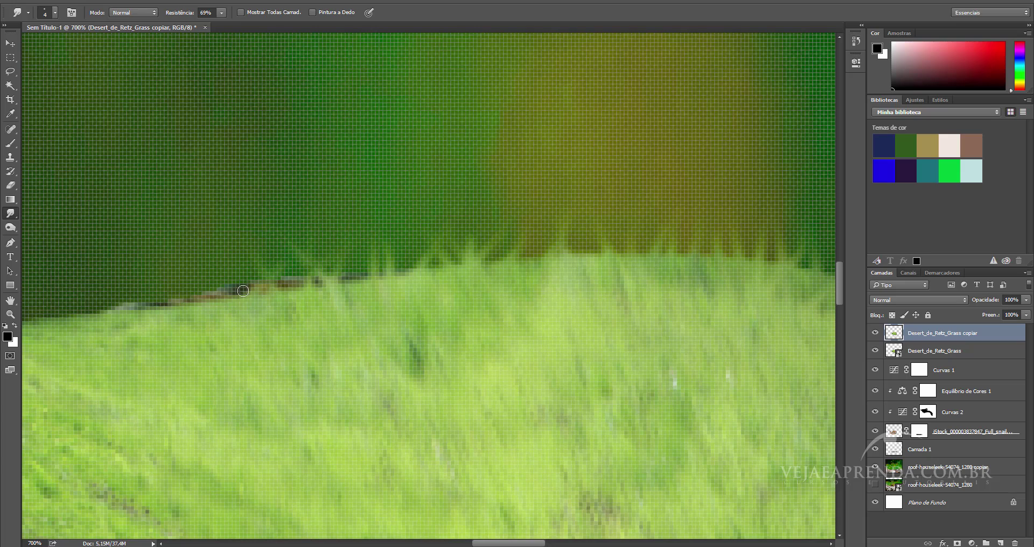
Smudge further grass spikes along the shell's edge and one out from its side.
{"action": "left_click_drag", "start_coordinate": [248, 345], "coordinate": [568, 317]}
{"action": "left_click_drag", "start_coordinate": [493, 283], "coordinate": [486, 203]}
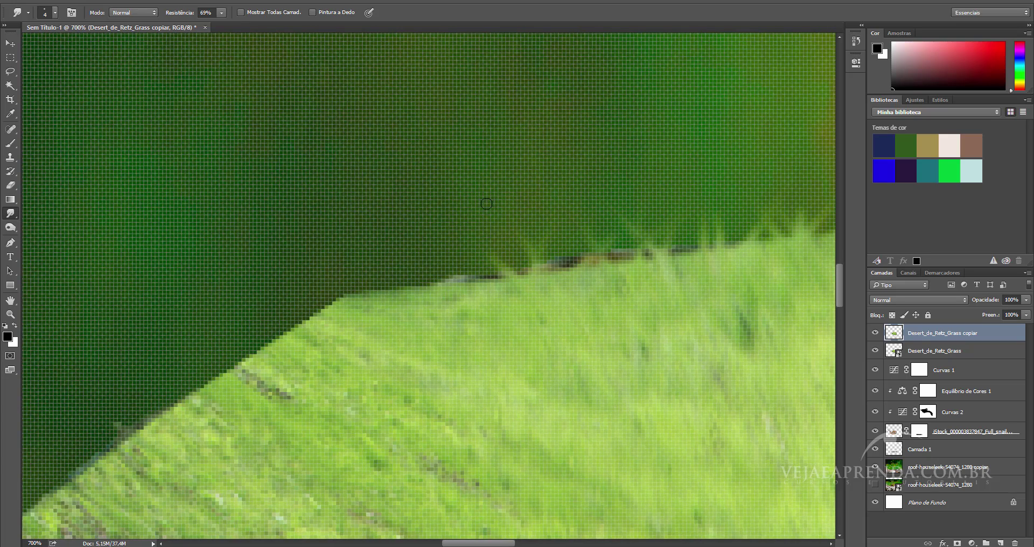
{"action": "left_click_drag", "start_coordinate": [457, 282], "coordinate": [460, 259]}
{"action": "left_click_drag", "start_coordinate": [428, 301], "coordinate": [430, 244]}
{"action": "left_click_drag", "start_coordinate": [464, 291], "coordinate": [446, 224]}
{"action": "left_click_drag", "start_coordinate": [419, 290], "coordinate": [414, 252]}
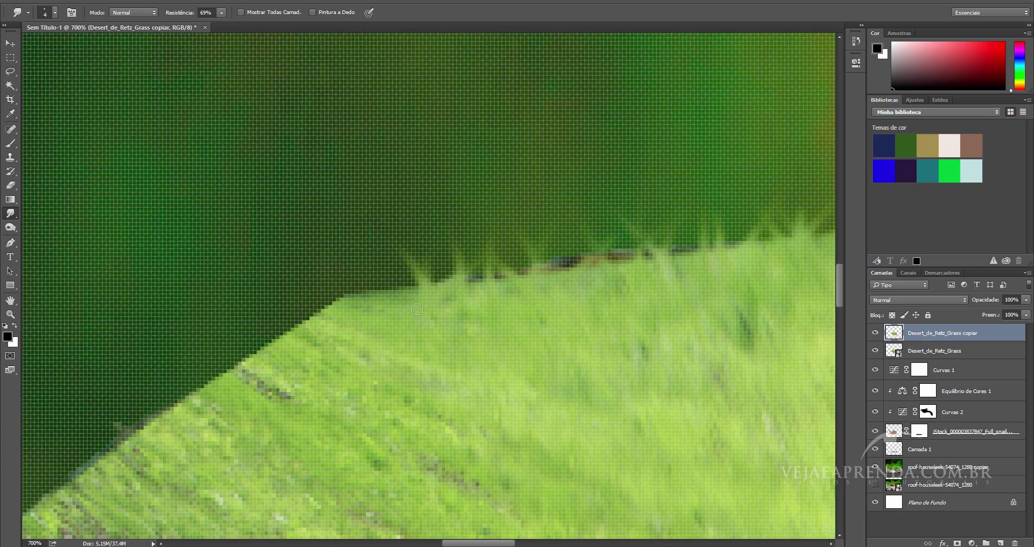
{"action": "mouse_move", "coordinate": [393, 302]}
{"action": "left_mouse_down"}
{"action": "mouse_move", "coordinate": [386, 267]}
{"action": "mouse_move", "coordinate": [358, 269]}
{"action": "left_mouse_up"}
{"action": "mouse_move", "coordinate": [345, 308]}
{"action": "left_mouse_down"}
{"action": "mouse_move", "coordinate": [341, 262]}
{"action": "mouse_move", "coordinate": [302, 291]}
{"action": "left_mouse_up"}
{"action": "mouse_move", "coordinate": [318, 323]}
{"action": "left_mouse_down"}
{"action": "mouse_move", "coordinate": [326, 277]}
{"action": "mouse_move", "coordinate": [275, 304]}
{"action": "left_mouse_up"}
{"action": "left_click_drag", "start_coordinate": [280, 342], "coordinate": [259, 323]}
{"action": "left_click_drag", "start_coordinate": [562, 130], "coordinate": [581, 111]}
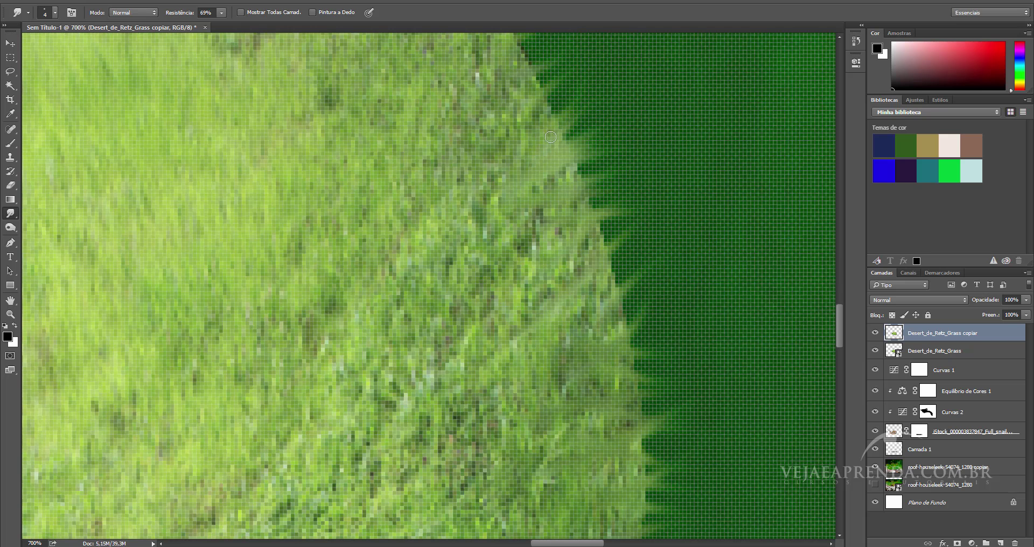
Zoom out to 100% to frame the whole snail and open the New Fill/Adjustment Layer menu.
{"action": "left_click", "coordinate": [10, 314]}
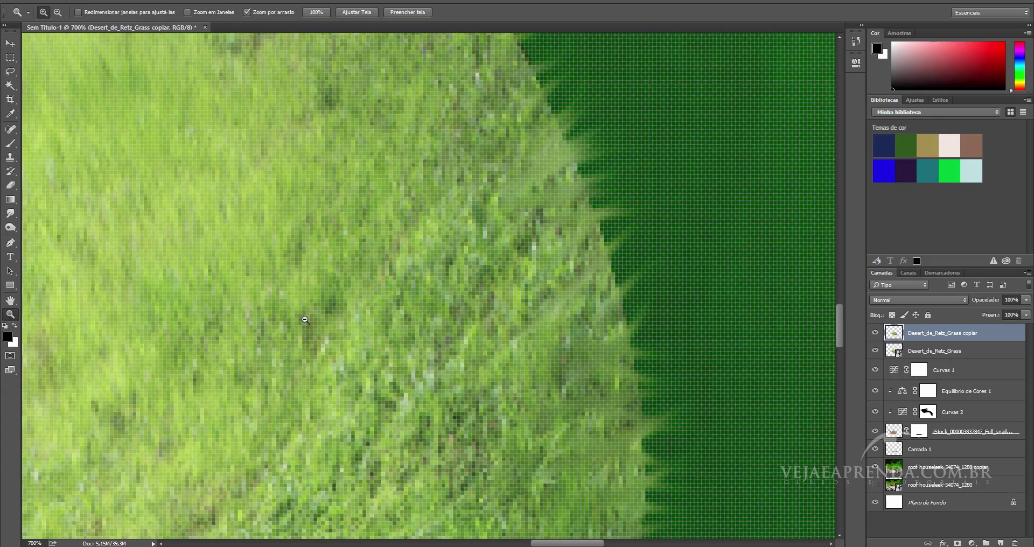
{"action": "left_click", "coordinate": [256, 322], "text": "alt"}
{"action": "left_click", "coordinate": [256, 322], "text": "alt"}
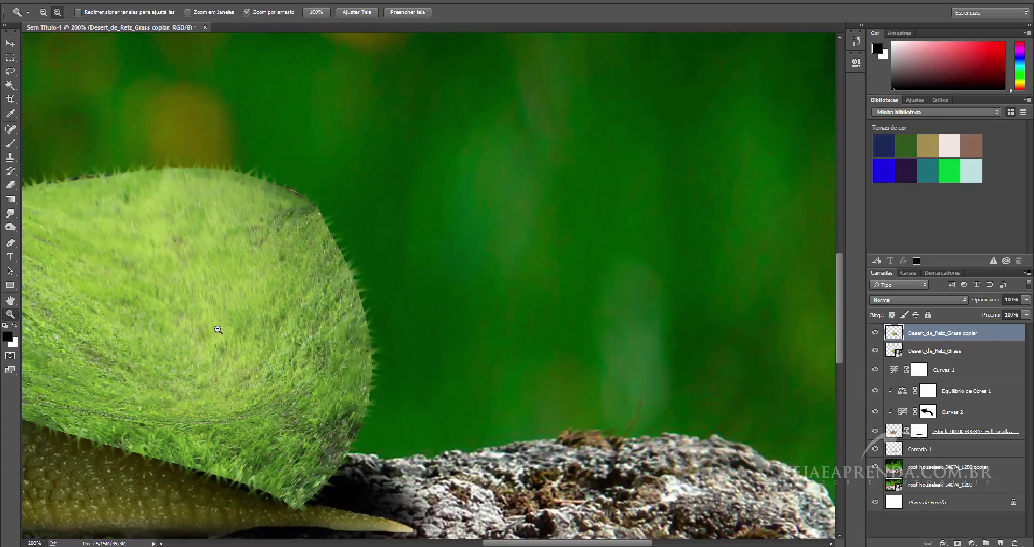
{"action": "left_click", "coordinate": [216, 326], "text": "alt"}
{"action": "left_click_drag", "start_coordinate": [173, 330], "coordinate": [492, 350]}
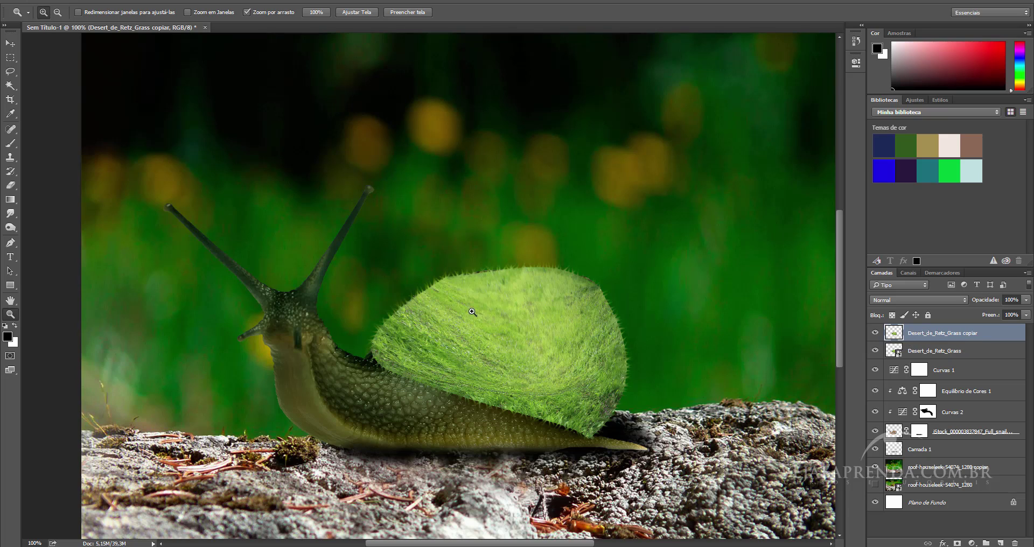
{"action": "left_click", "coordinate": [973, 543]}
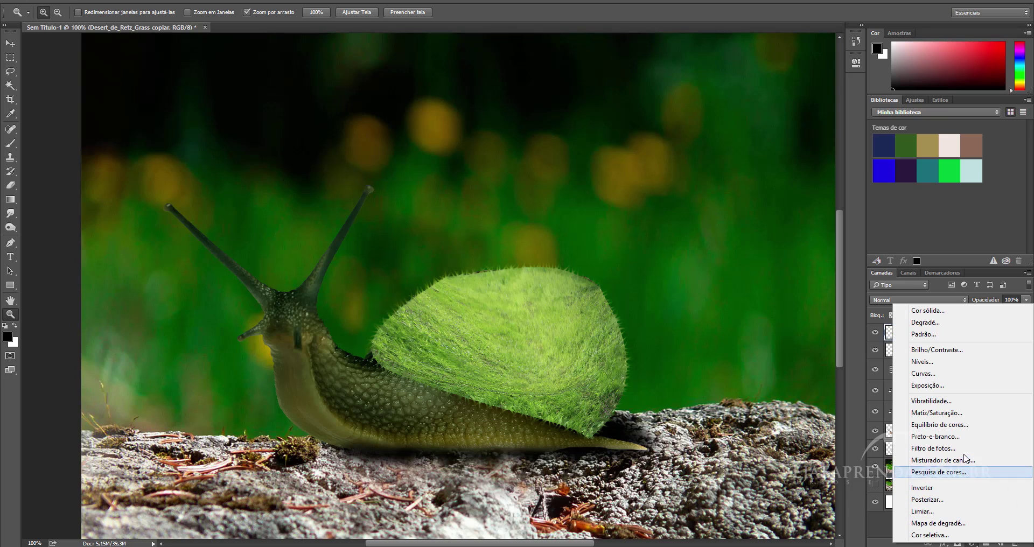
Add a Color Balance layer clipped to the grass copy: midtones Cyan-Red +23, Yellow-Blue -24.
{"action": "left_click", "coordinate": [961, 426]}
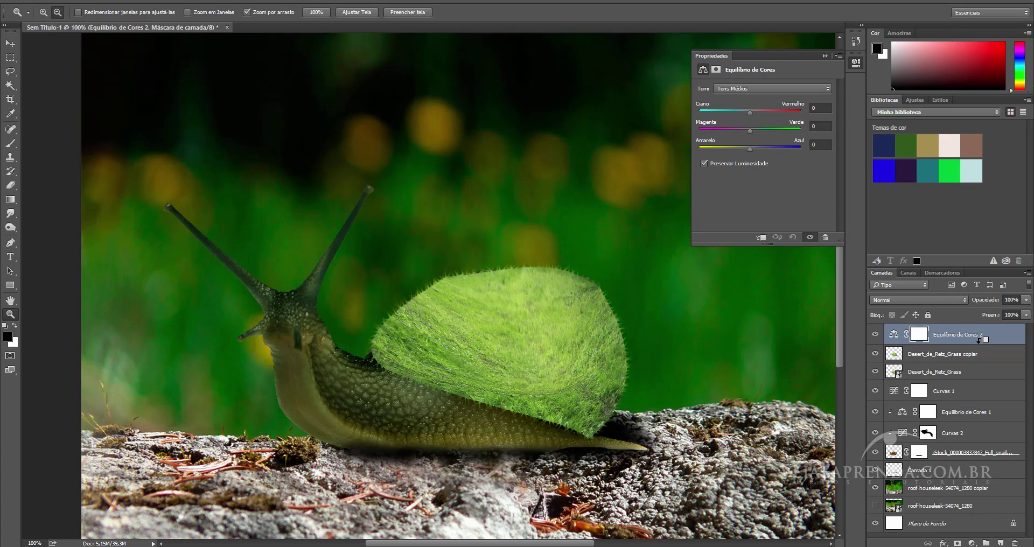
{"action": "left_click", "coordinate": [980, 342], "text": "alt"}
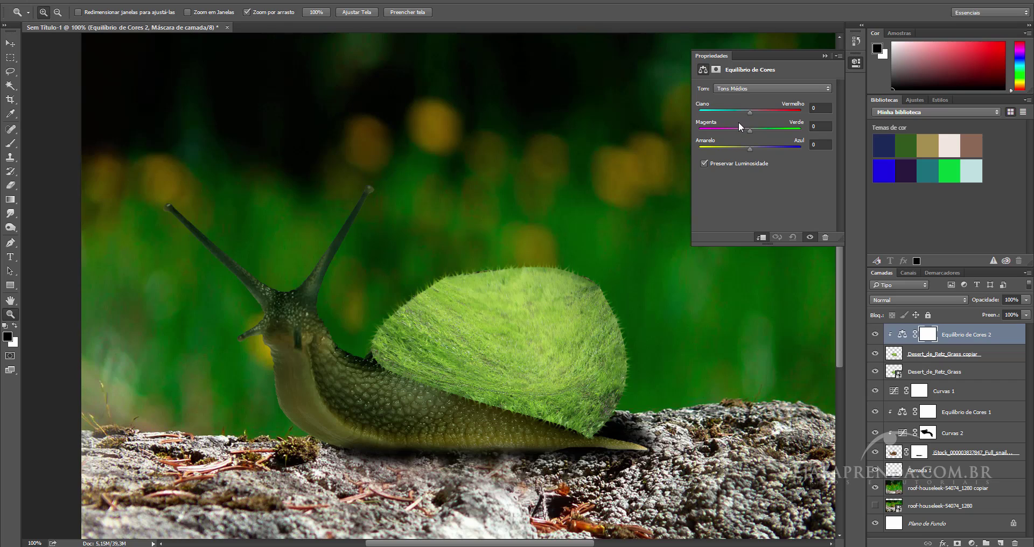
{"action": "left_click_drag", "start_coordinate": [754, 111], "coordinate": [768, 114]}
{"action": "left_click", "coordinate": [749, 88]}
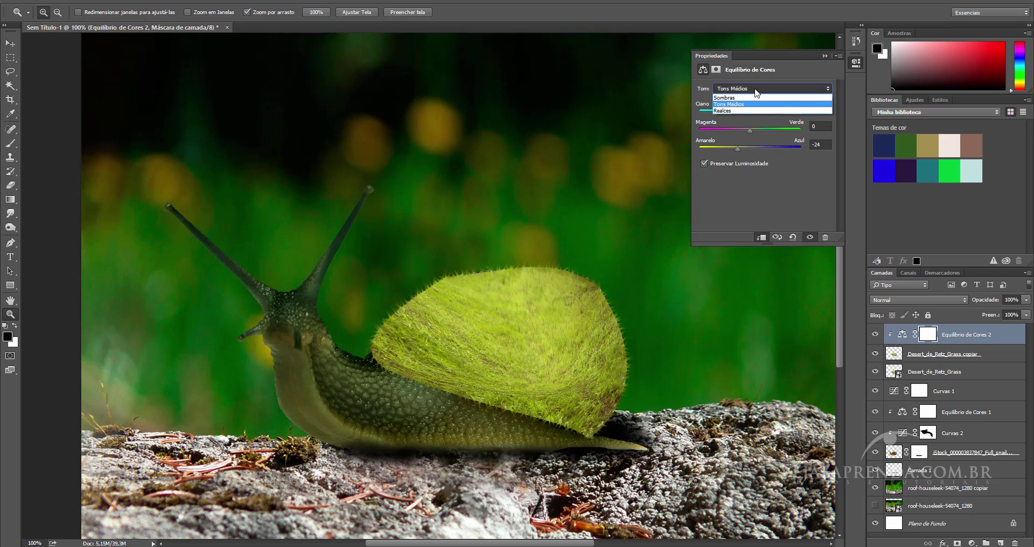
{"action": "left_click", "coordinate": [748, 110]}
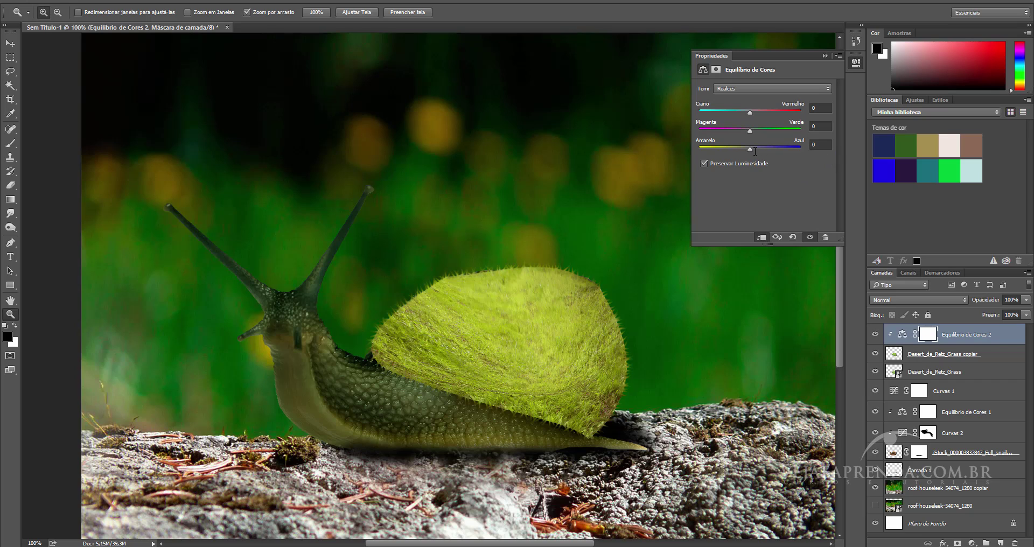
{"action": "left_click", "coordinate": [760, 253]}
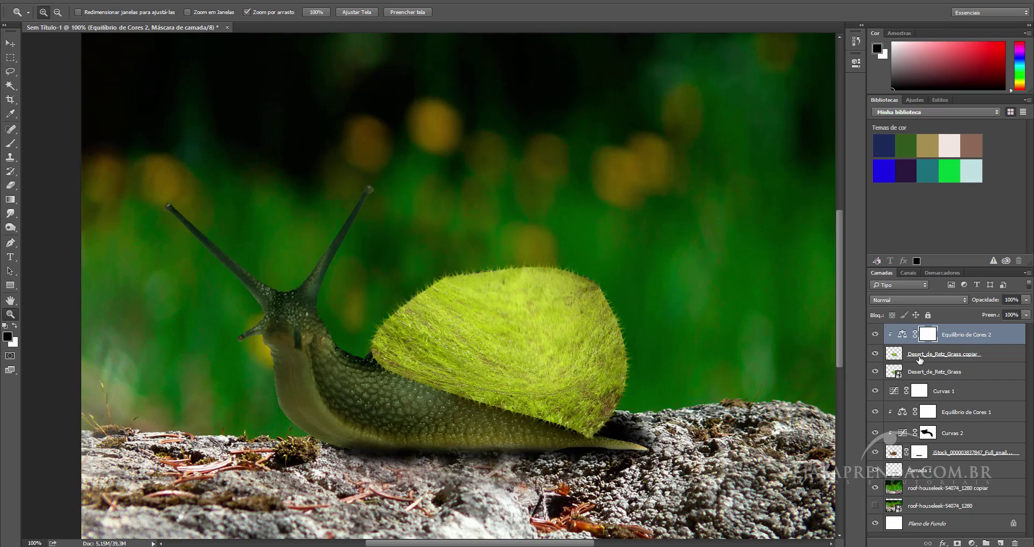
{"action": "left_click", "coordinate": [896, 357]}
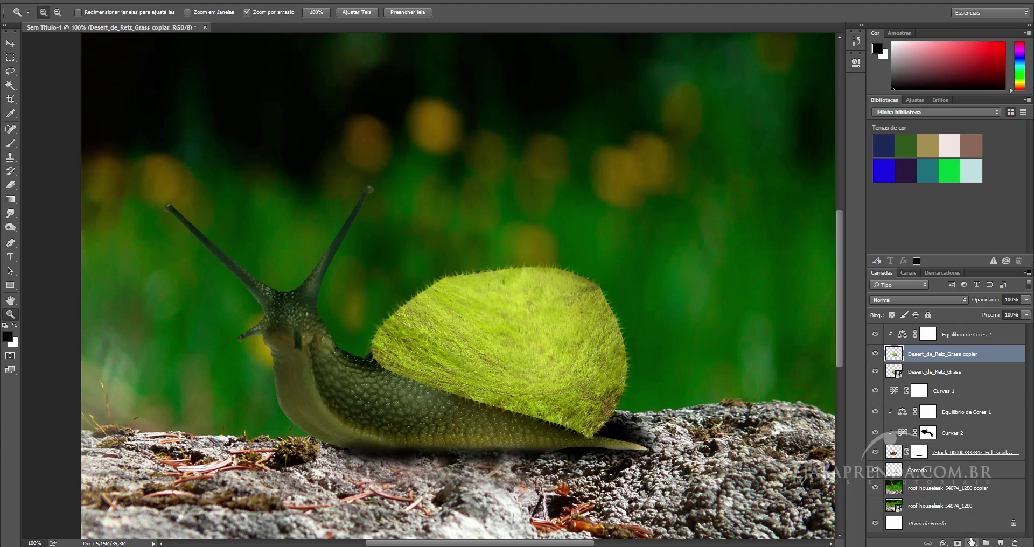
Add a Curves layer on the grass copy and pull the curve down to darken the shell.
{"action": "left_click", "coordinate": [972, 543]}
{"action": "left_click", "coordinate": [923, 372]}
{"action": "left_click_drag", "start_coordinate": [778, 159], "coordinate": [774, 177]}
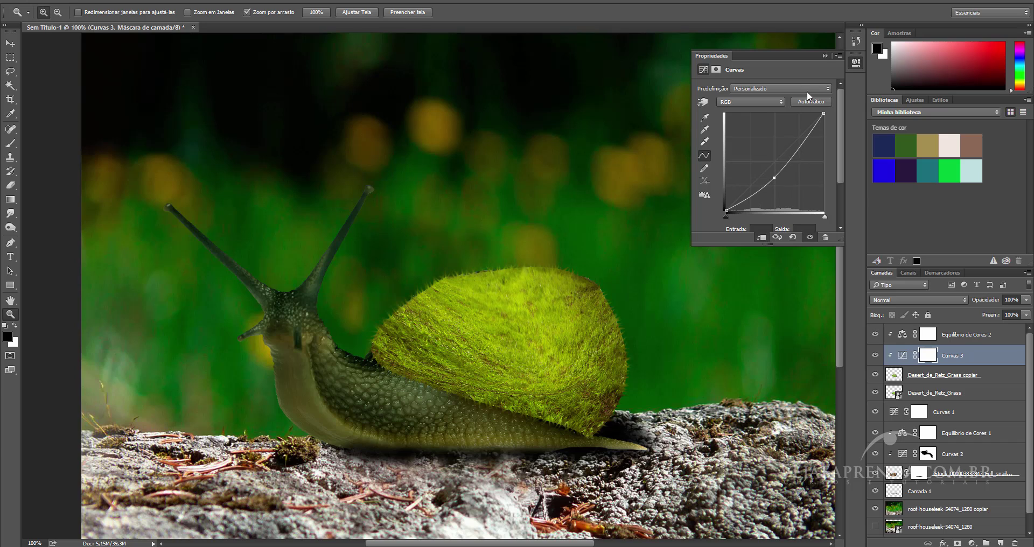
{"action": "left_click", "coordinate": [824, 55]}
{"action": "left_click", "coordinate": [896, 376]}
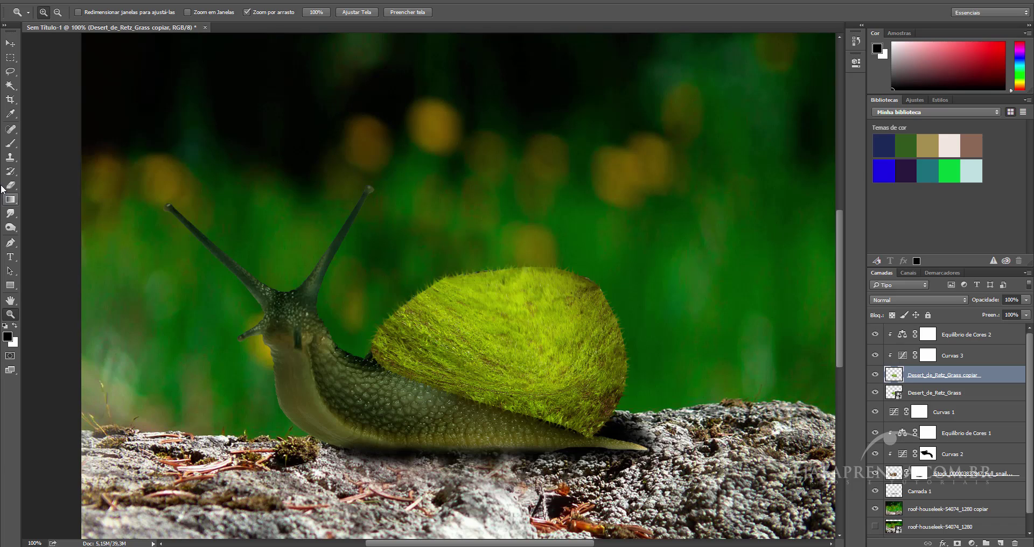
Lighten the front left edge of the grass shell with the Dodge tool.
{"action": "left_click", "coordinate": [10, 229]}
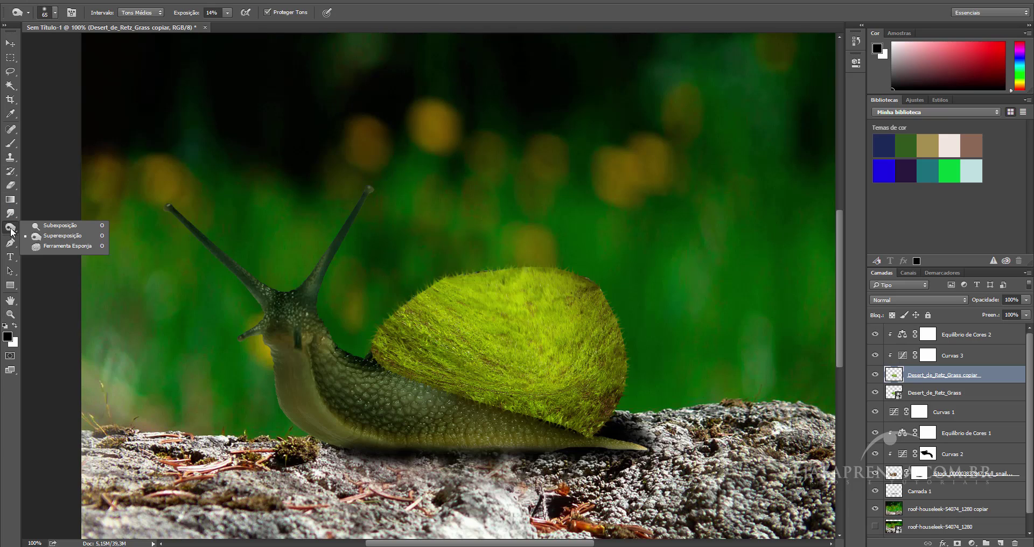
{"action": "left_click", "coordinate": [59, 225]}
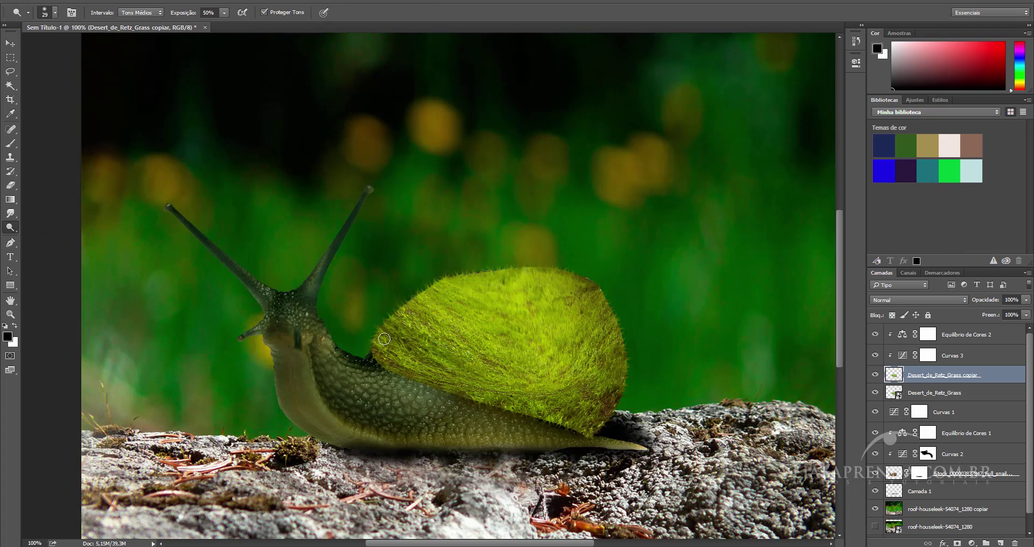
{"action": "left_click_drag", "start_coordinate": [383, 335], "coordinate": [414, 311]}
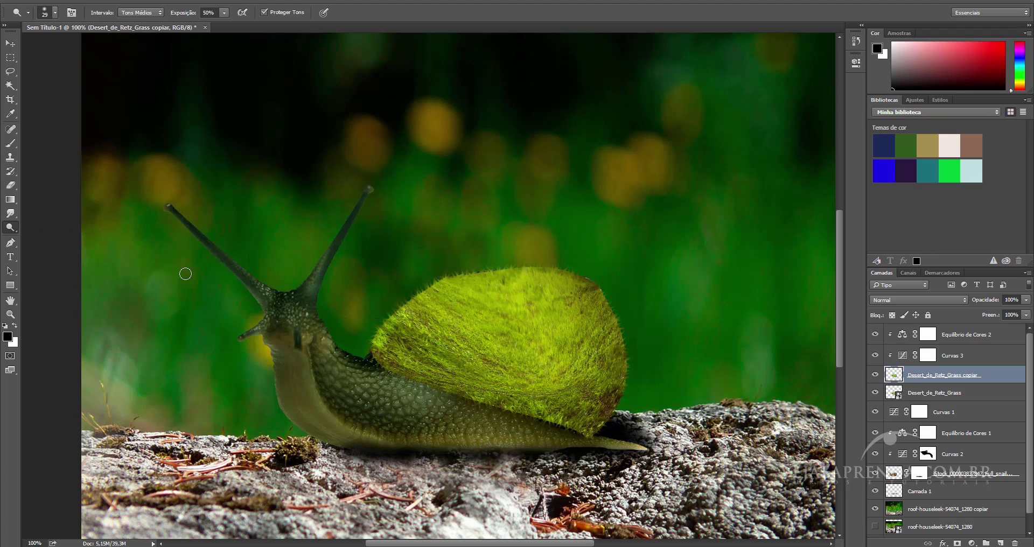
{"action": "key", "text": "alt+bracketright"}
Darken the shell's lower edge with the Burn tool, raising exposure from 14% to 100%.
{"action": "right_click", "coordinate": [11, 227]}
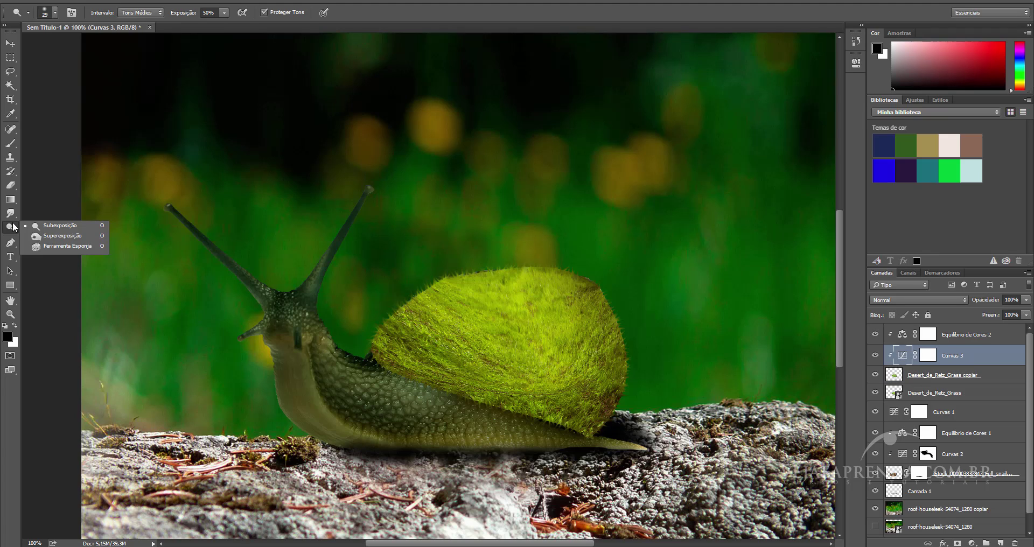
{"action": "left_click", "coordinate": [44, 240]}
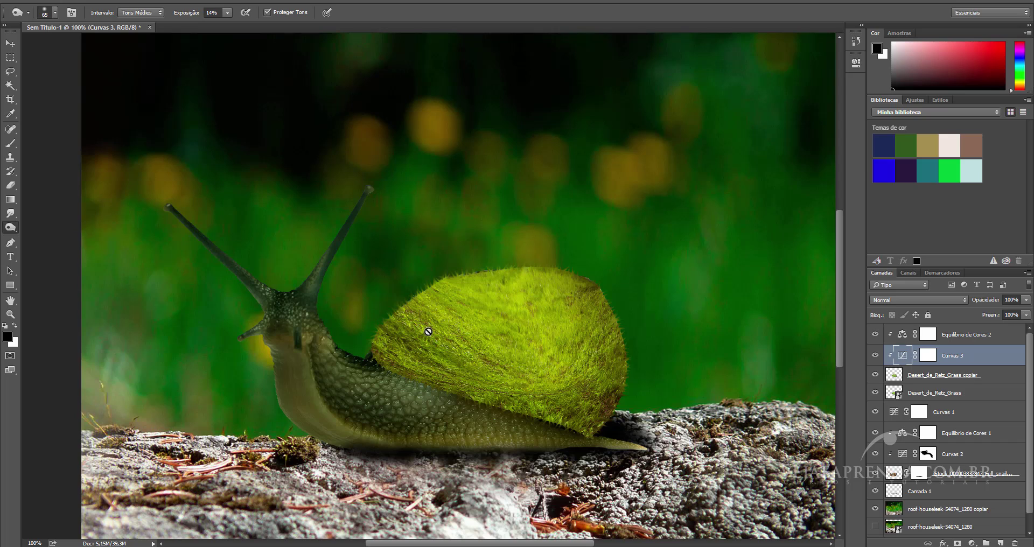
{"action": "left_click", "coordinate": [896, 377]}
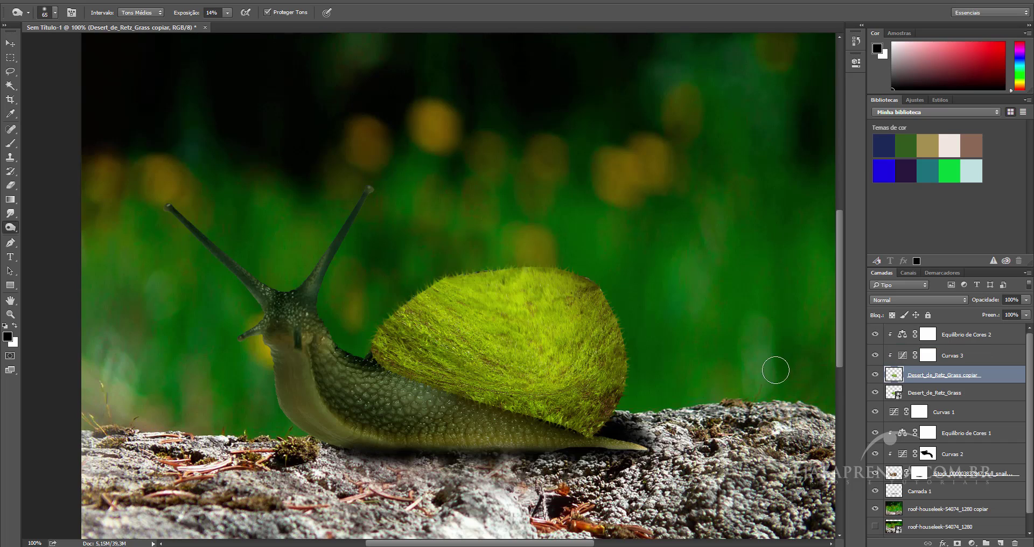
{"action": "left_click_drag", "start_coordinate": [622, 374], "coordinate": [450, 398]}
{"action": "left_click_drag", "start_coordinate": [450, 398], "coordinate": [549, 421]}
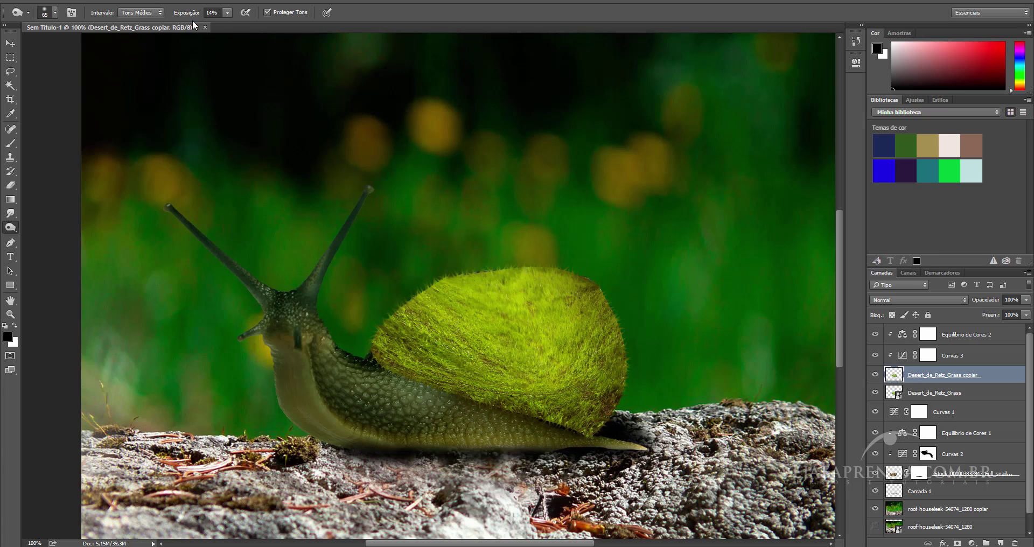
{"action": "left_click_drag", "start_coordinate": [185, 16], "coordinate": [243, 16]}
{"action": "mouse_move", "coordinate": [447, 409]}
{"action": "left_mouse_down"}
{"action": "mouse_move", "coordinate": [564, 427]}
{"action": "mouse_move", "coordinate": [365, 340]}
{"action": "mouse_move", "coordinate": [392, 295]}
{"action": "left_mouse_up"}
{"action": "key", "text": "ctrl+minus"}
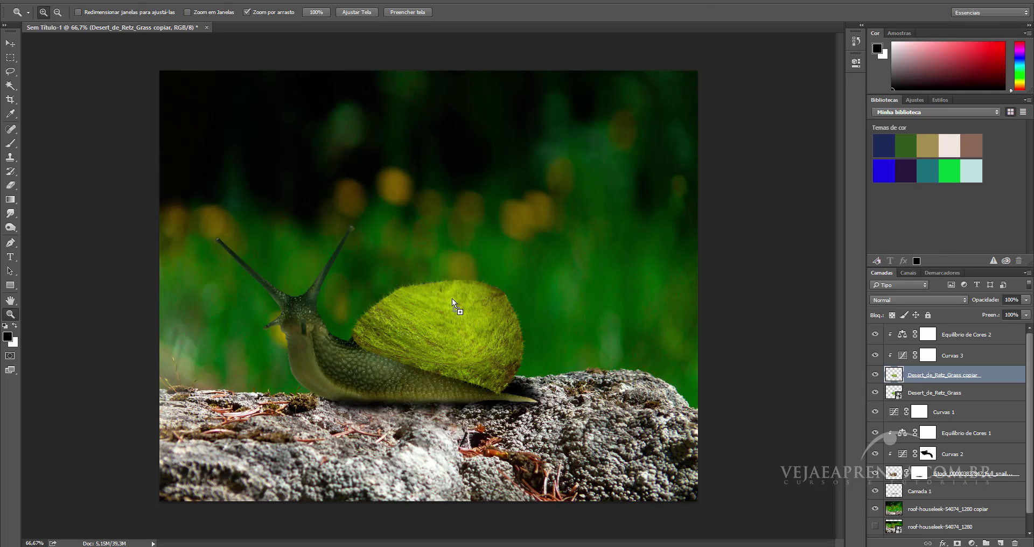
Place the cabin photo and scale it down to about half size.
{"action": "key", "text": "Return"}
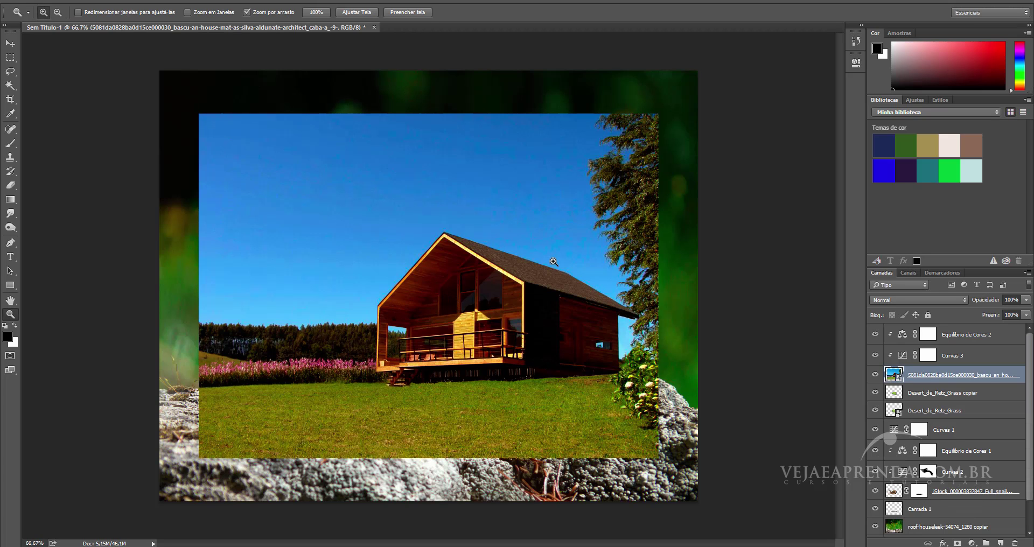
{"action": "key", "text": "ctrl+t"}
{"action": "left_click_drag", "start_coordinate": [550, 292], "coordinate": [542, 268]}
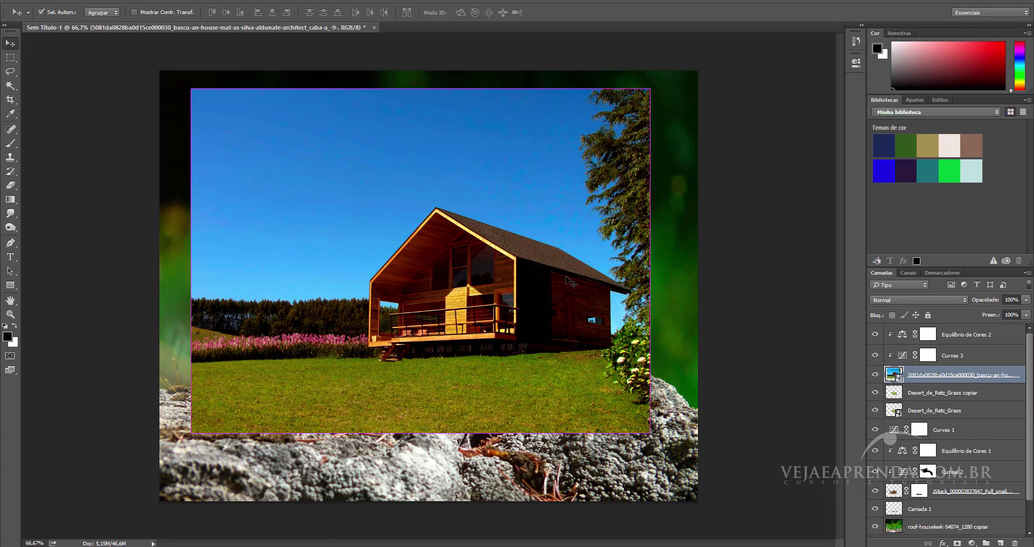
{"action": "left_click_drag", "start_coordinate": [641, 94], "coordinate": [544, 161]}
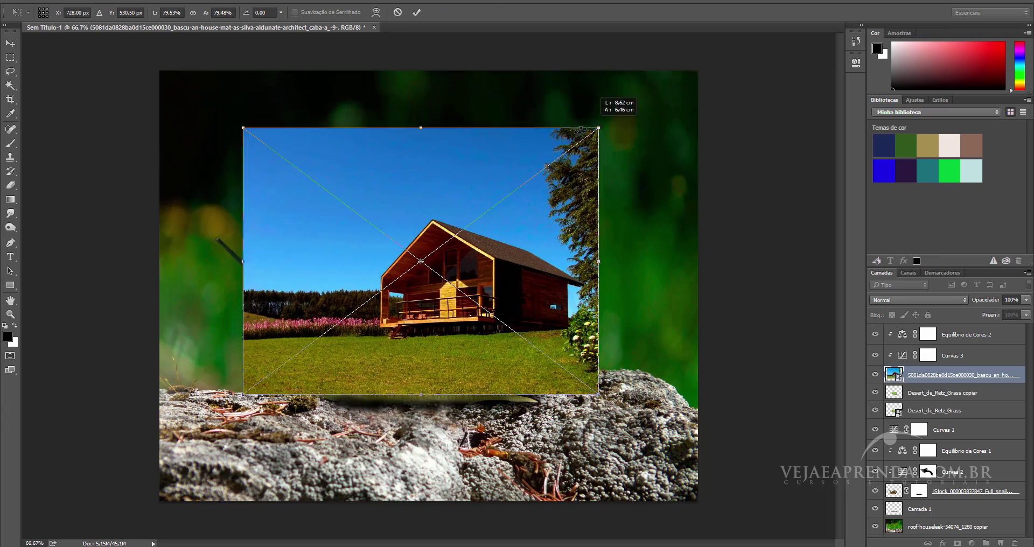
{"action": "mouse_move", "coordinate": [471, 286]}
{"action": "left_mouse_down"}
{"action": "mouse_move", "coordinate": [457, 194]}
{"action": "mouse_move", "coordinate": [456, 280]}
{"action": "left_mouse_up"}
{"action": "left_click_drag", "start_coordinate": [531, 156], "coordinate": [510, 172]}
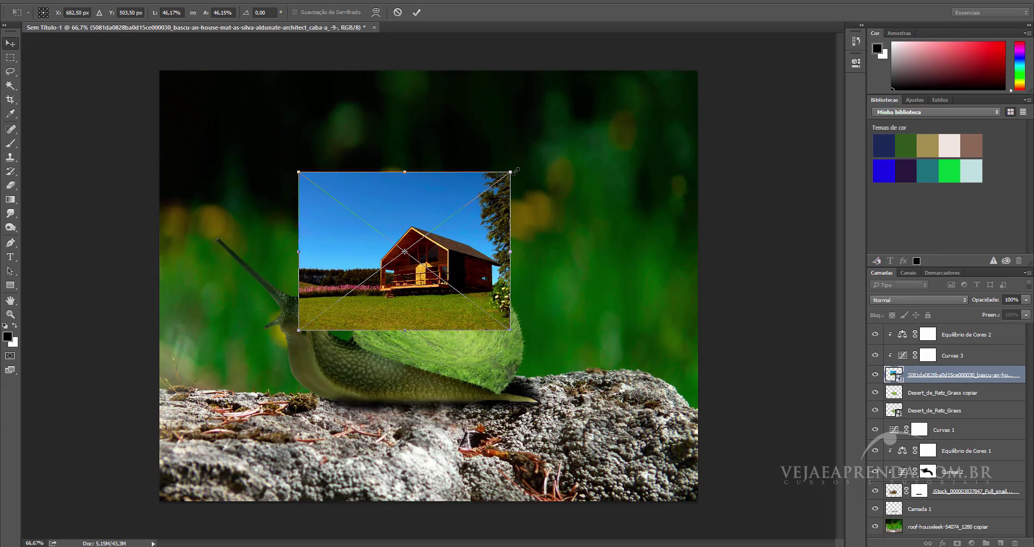
{"action": "key", "text": "Return"}
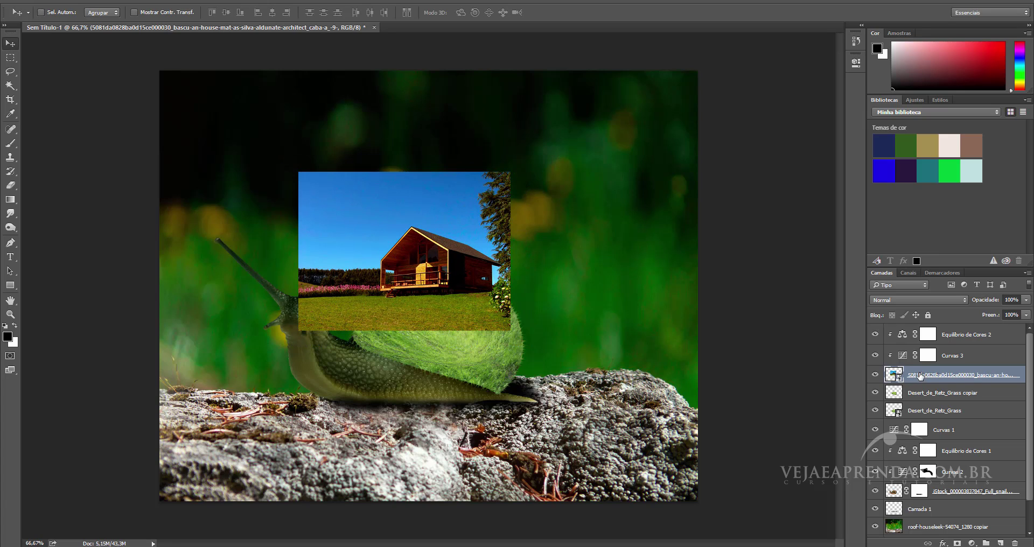
Move the cabin layer to the top and re-clip the Color Balance and Curves adjustments.
{"action": "mouse_move", "coordinate": [918, 376]}
{"action": "left_mouse_down"}
{"action": "mouse_move", "coordinate": [917, 320]}
{"action": "mouse_move", "coordinate": [917, 329]}
{"action": "left_mouse_up"}
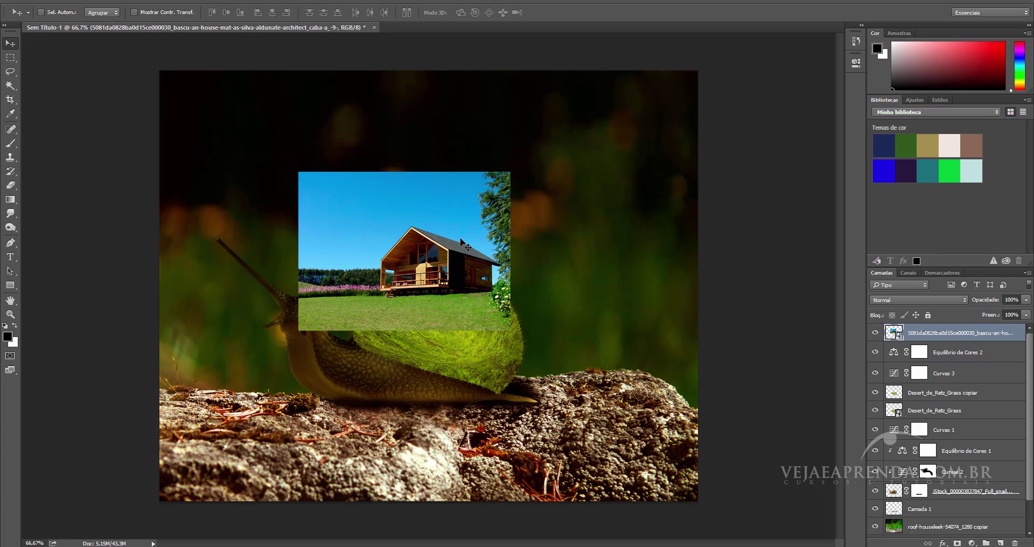
{"action": "left_click", "coordinate": [968, 376], "text": "alt"}
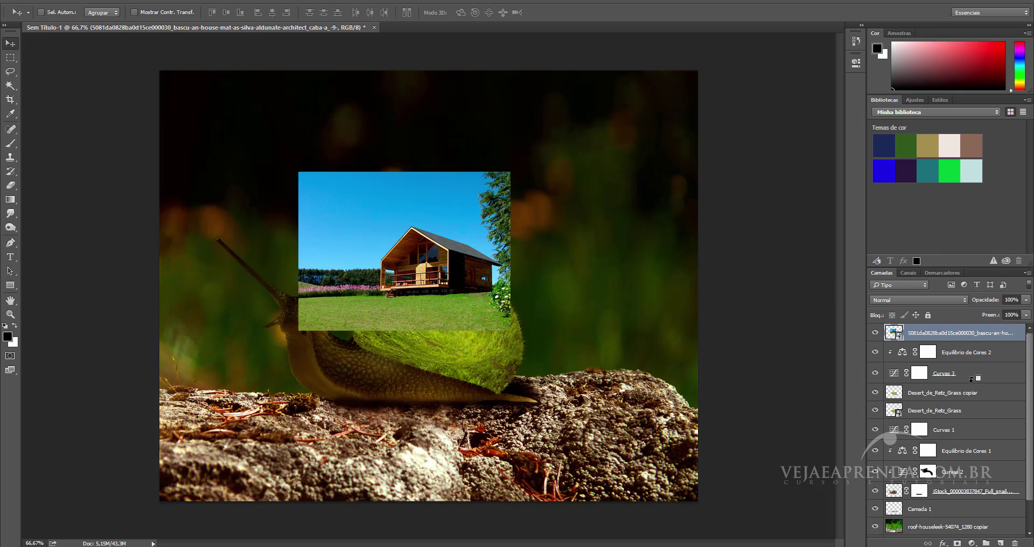
{"action": "left_click", "coordinate": [972, 380], "text": "alt"}
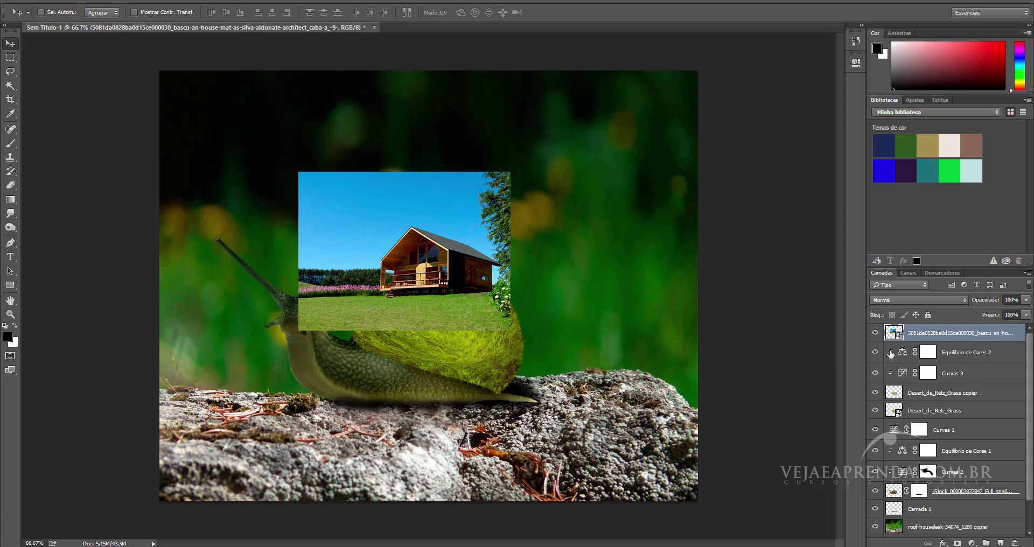
Outline the cabin in its photo with a Polygonal Lasso selection.
{"action": "left_click", "coordinate": [10, 73]}
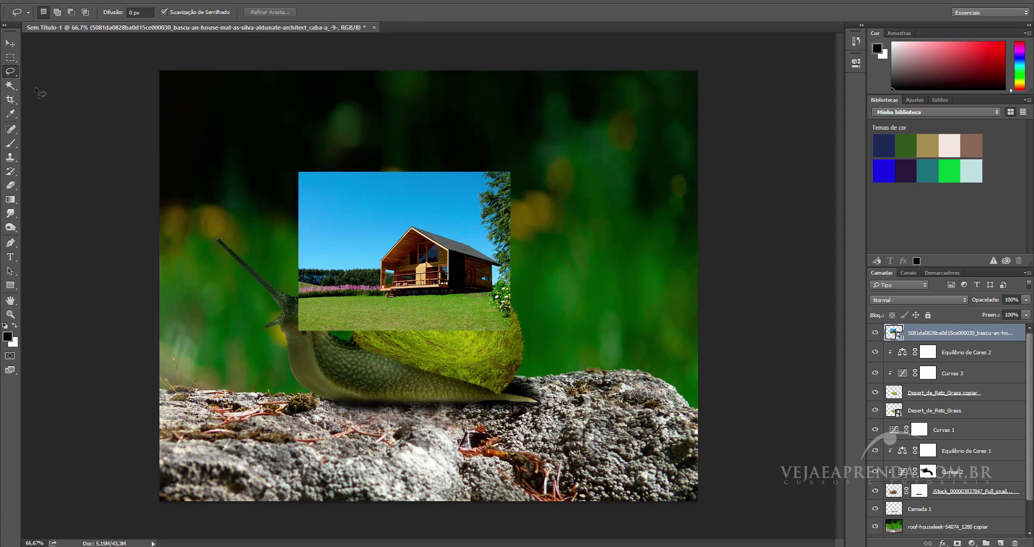
{"action": "right_click", "coordinate": [11, 74]}
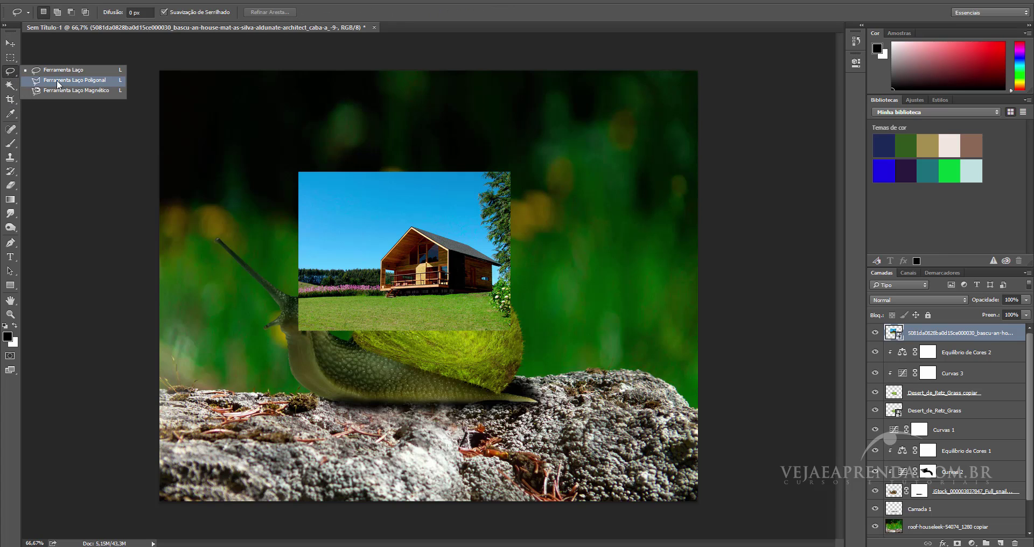
{"action": "left_click", "coordinate": [95, 82]}
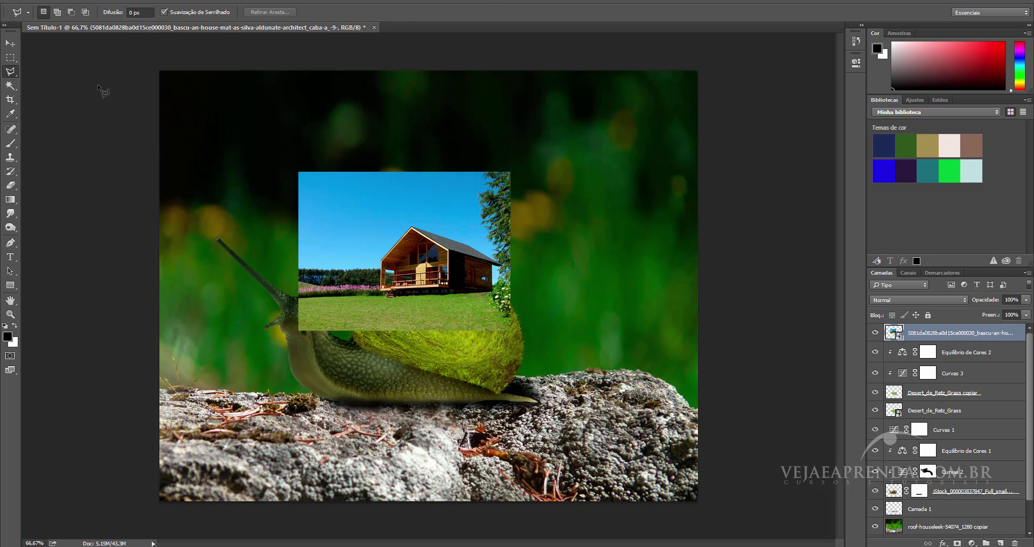
{"action": "left_click", "coordinate": [380, 265]}
{"action": "left_click", "coordinate": [412, 228]}
{"action": "left_click", "coordinate": [489, 294]}
{"action": "double_click", "coordinate": [382, 300]}
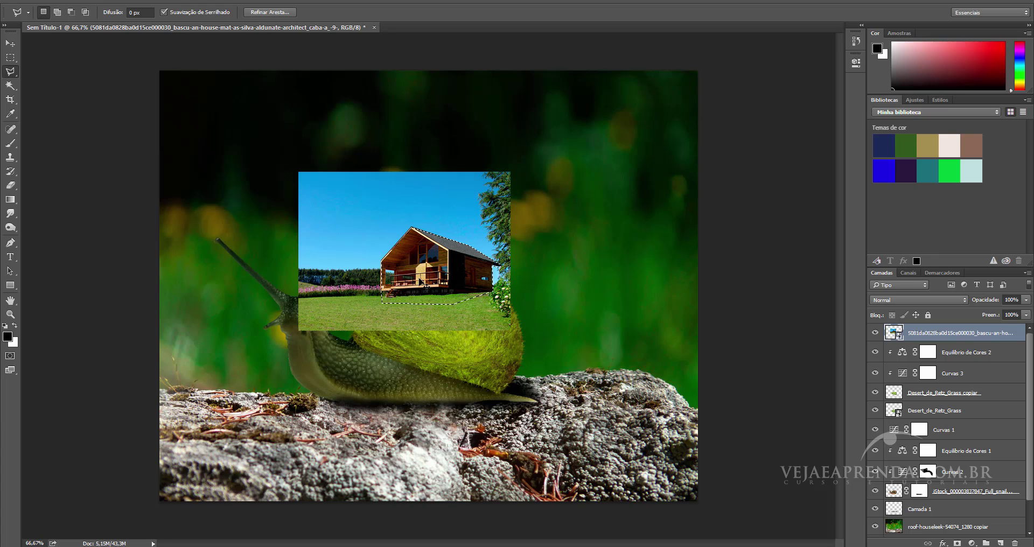
Rasterize the photo layer, cut out the cabin and paste it as Camada 2.
{"action": "right_click", "coordinate": [960, 334]}
{"action": "left_click", "coordinate": [883, 233]}
{"action": "key", "text": "Delete"}
{"action": "key", "text": "ctrl+d"}
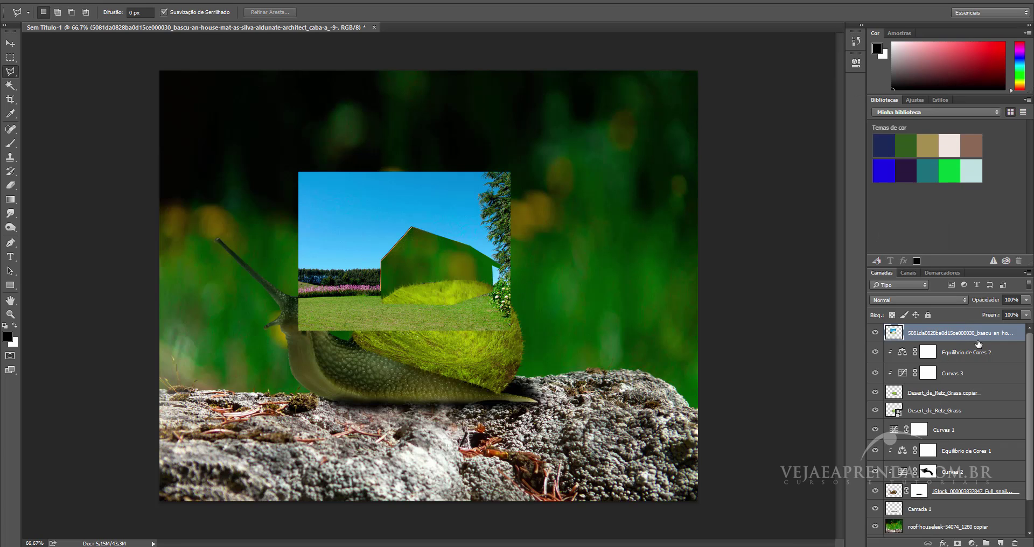
{"action": "key", "text": "Delete"}
{"action": "key", "text": "ctrl+v"}
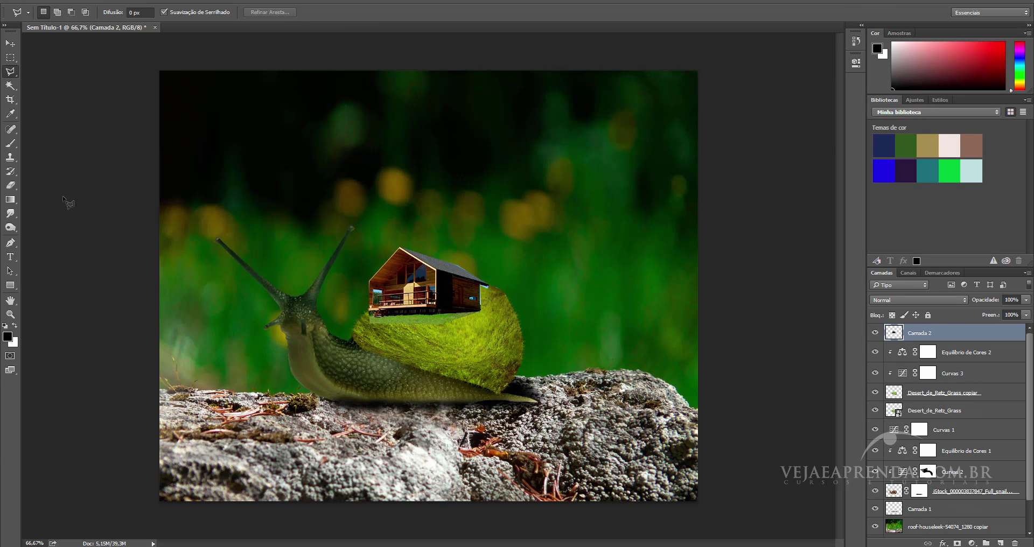
Move the cabin onto the grass shell and scale it down with Free Transform.
{"action": "left_click", "coordinate": [15, 44]}
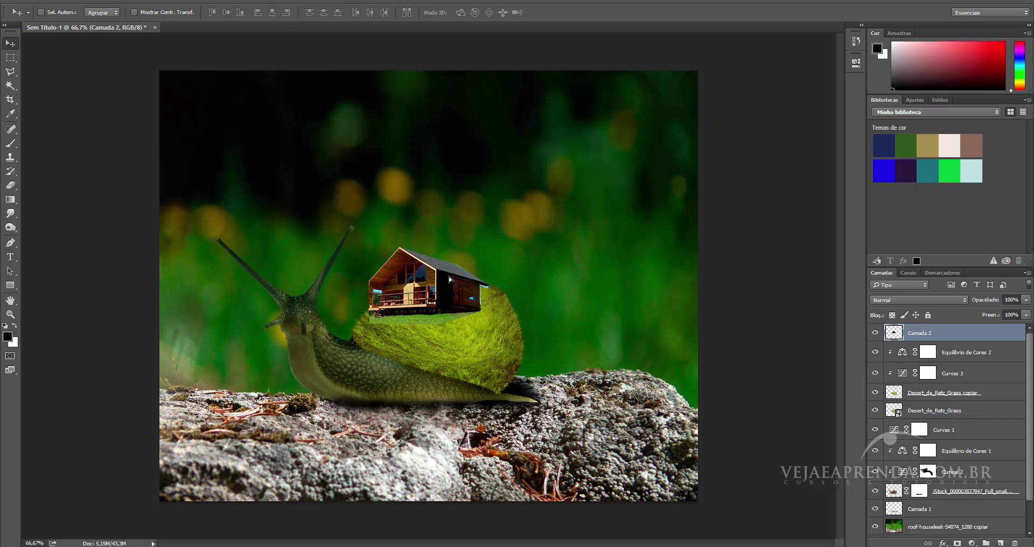
{"action": "left_click_drag", "start_coordinate": [450, 279], "coordinate": [470, 295]}
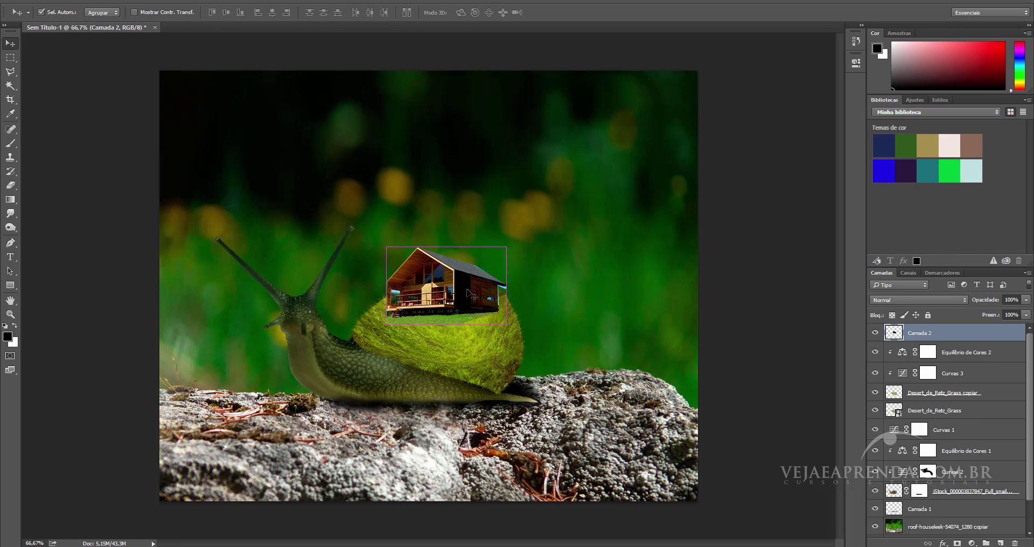
{"action": "key", "text": "ctrl+t"}
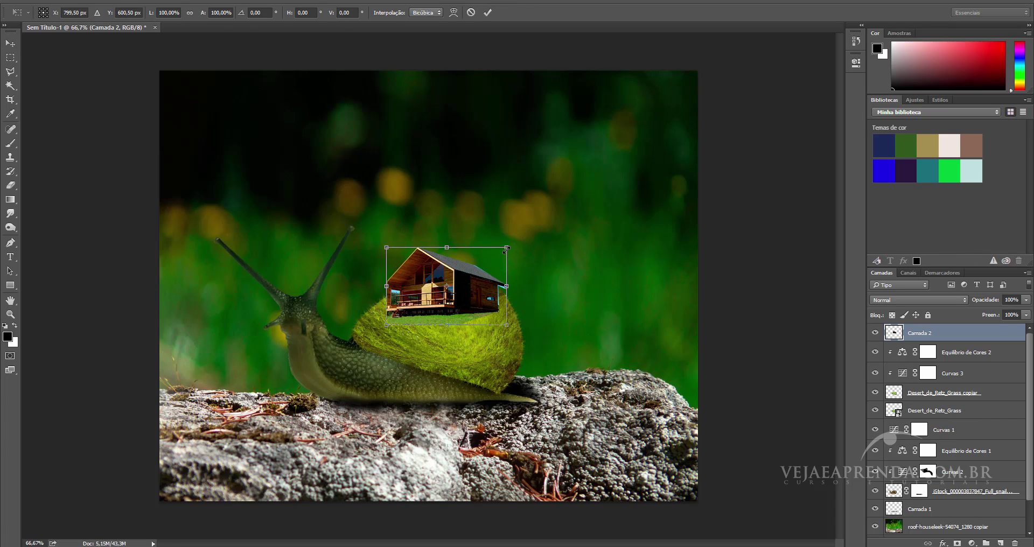
{"action": "left_click_drag", "start_coordinate": [507, 249], "coordinate": [494, 255]}
{"action": "key", "text": "Return"}
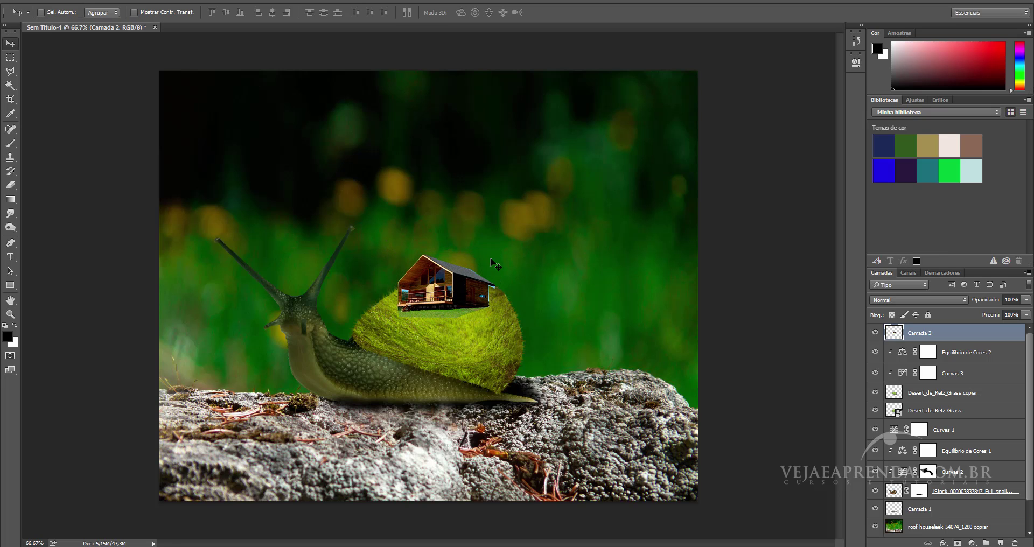
{"action": "left_click_drag", "start_coordinate": [475, 303], "coordinate": [495, 351]}
{"action": "left_click", "coordinate": [12, 313]}
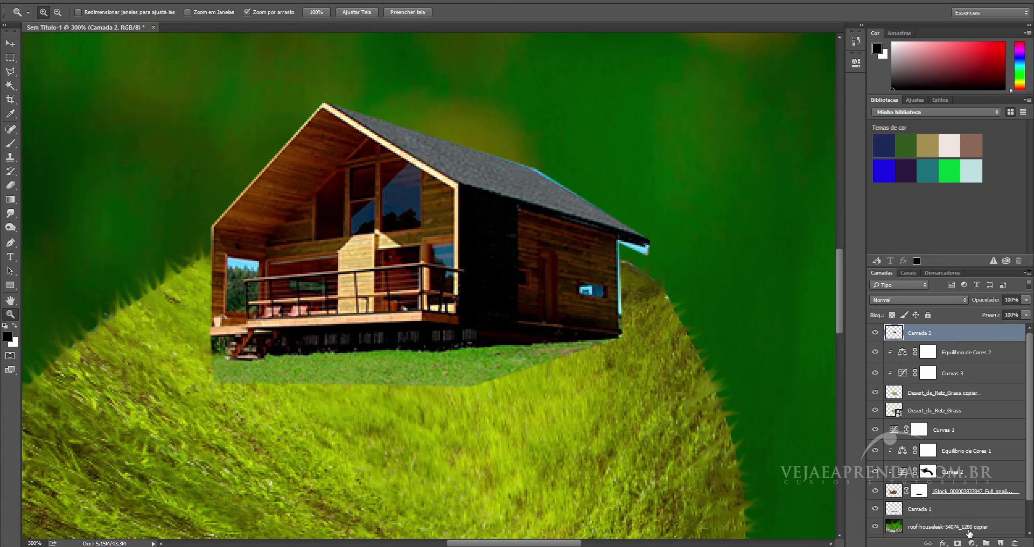
Add a layer mask to Camada 2 and set up a 15 px Brush.
{"action": "left_click", "coordinate": [957, 543]}
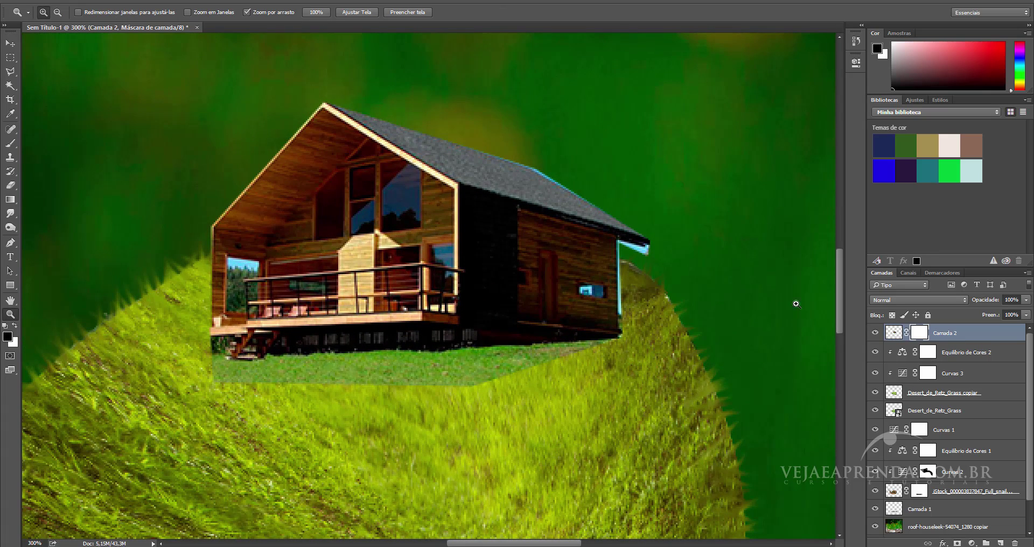
{"action": "left_click", "coordinate": [10, 144]}
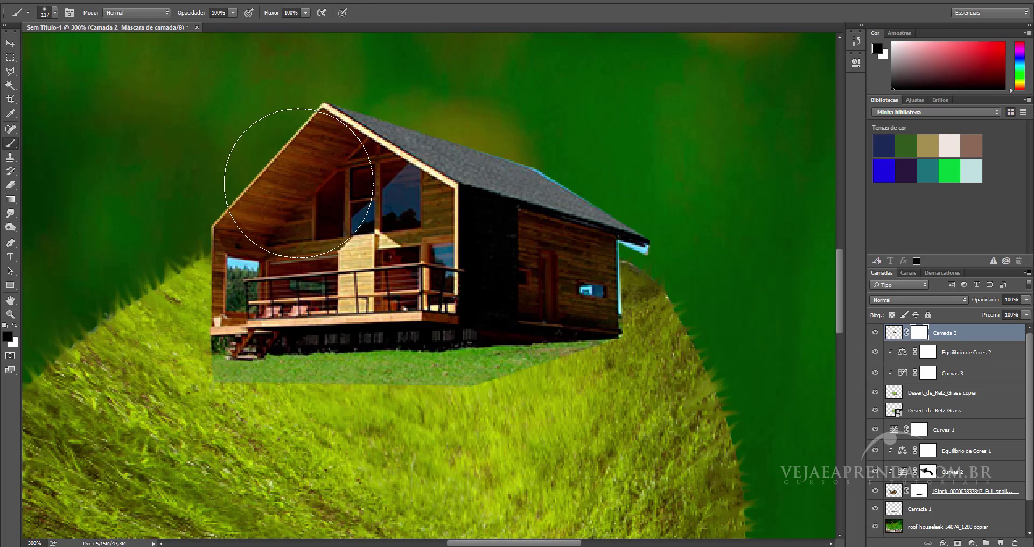
{"action": "right_click", "coordinate": [302, 184]}
{"action": "left_click", "coordinate": [361, 209]}
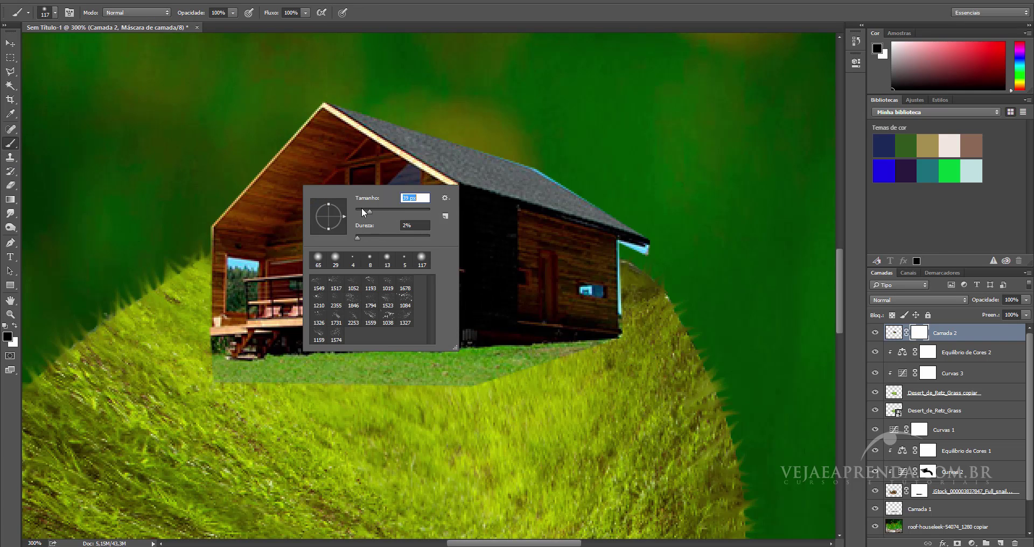
{"action": "key", "text": "Return"}
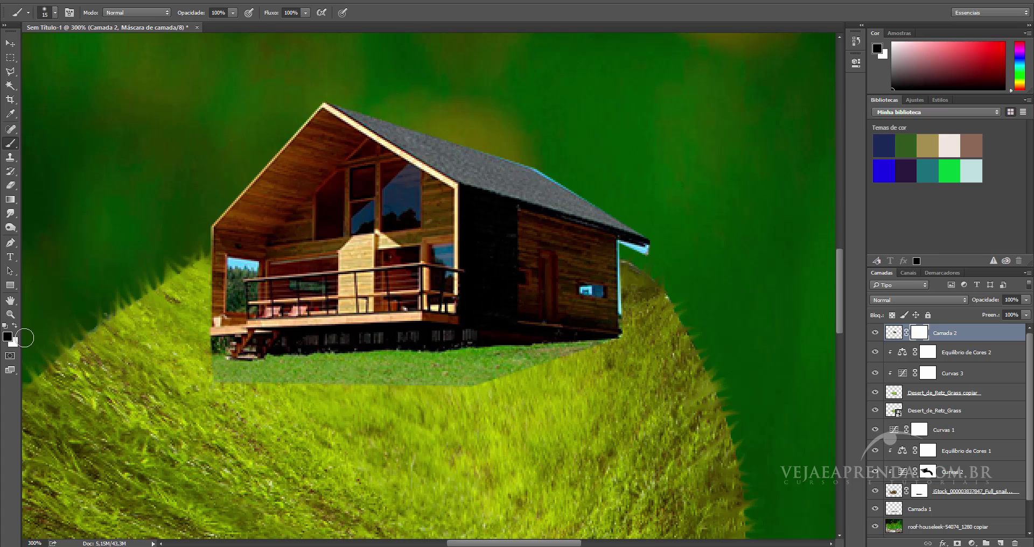
Mask out the dark grass, deck shadow, stair shadows and porch-window background around the cabin.
{"action": "left_click_drag", "start_coordinate": [264, 380], "coordinate": [212, 357]}
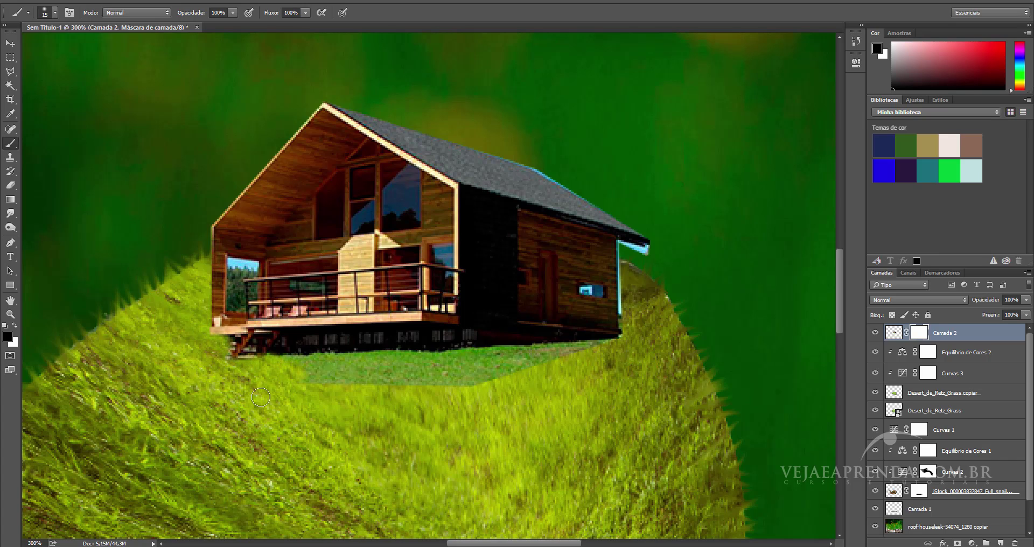
{"action": "mouse_move", "coordinate": [260, 398]}
{"action": "left_mouse_down"}
{"action": "mouse_move", "coordinate": [324, 377]}
{"action": "mouse_move", "coordinate": [500, 377]}
{"action": "left_mouse_up"}
{"action": "mouse_move", "coordinate": [440, 357]}
{"action": "left_mouse_down"}
{"action": "mouse_move", "coordinate": [626, 350]}
{"action": "mouse_move", "coordinate": [619, 338]}
{"action": "mouse_move", "coordinate": [654, 253]}
{"action": "mouse_move", "coordinate": [629, 274]}
{"action": "mouse_move", "coordinate": [622, 339]}
{"action": "left_mouse_up"}
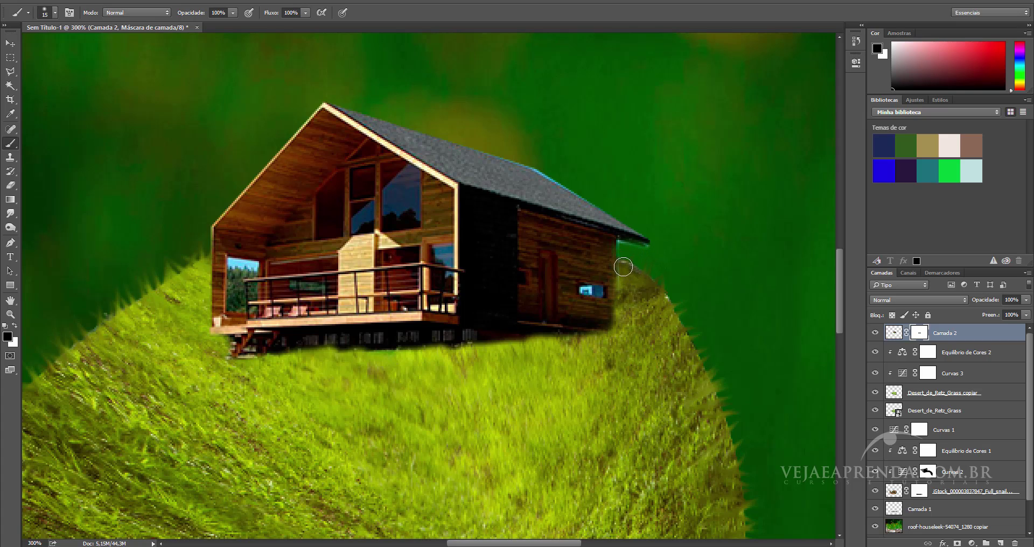
{"action": "mouse_move", "coordinate": [244, 315]}
{"action": "left_mouse_down"}
{"action": "mouse_move", "coordinate": [234, 298]}
{"action": "mouse_move", "coordinate": [250, 268]}
{"action": "mouse_move", "coordinate": [237, 264]}
{"action": "mouse_move", "coordinate": [251, 263]}
{"action": "left_mouse_up"}
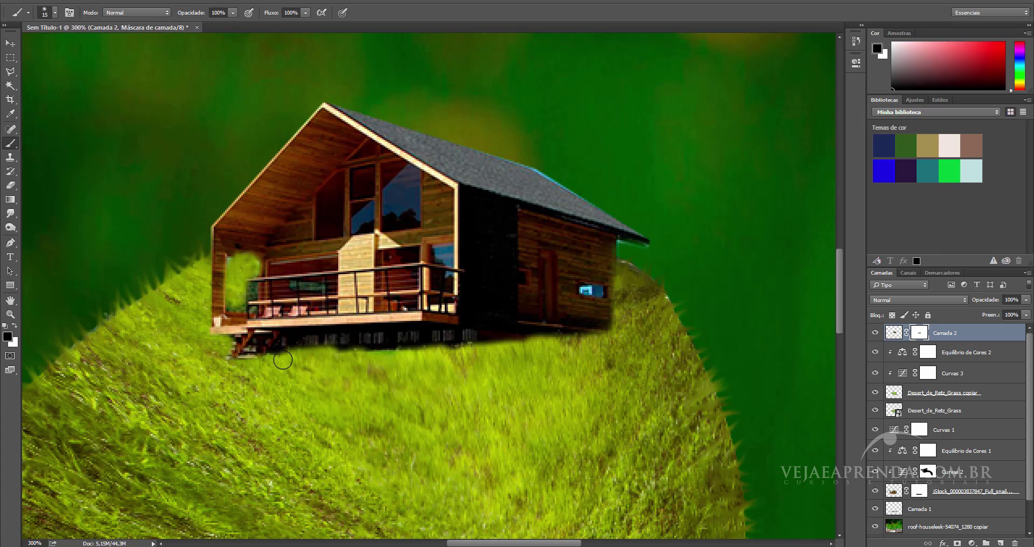
{"action": "left_click_drag", "start_coordinate": [283, 360], "coordinate": [580, 343]}
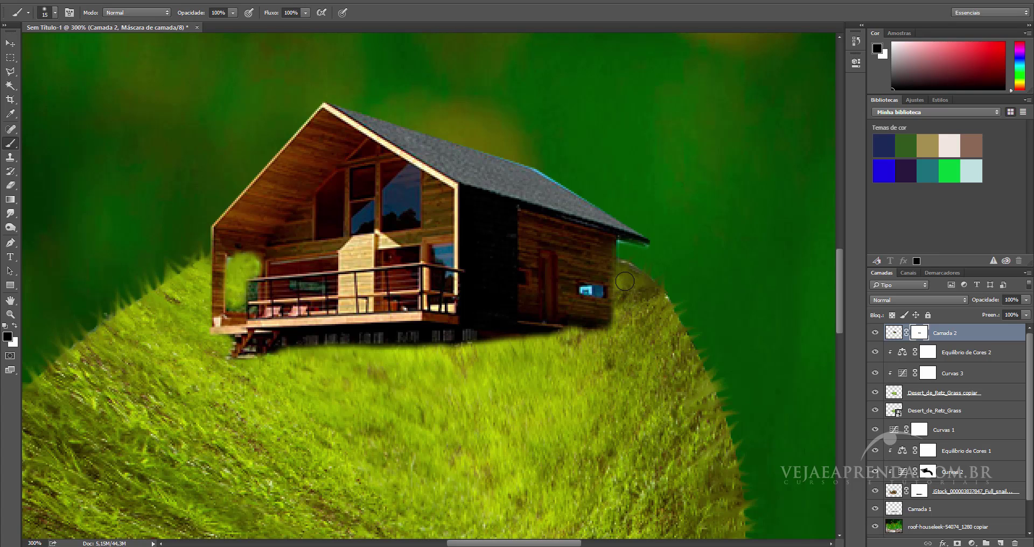
{"action": "mouse_move", "coordinate": [226, 361]}
{"action": "left_mouse_down"}
{"action": "mouse_move", "coordinate": [262, 365]}
{"action": "mouse_move", "coordinate": [277, 350]}
{"action": "mouse_move", "coordinate": [259, 356]}
{"action": "mouse_move", "coordinate": [237, 339]}
{"action": "mouse_move", "coordinate": [277, 350]}
{"action": "left_mouse_up"}
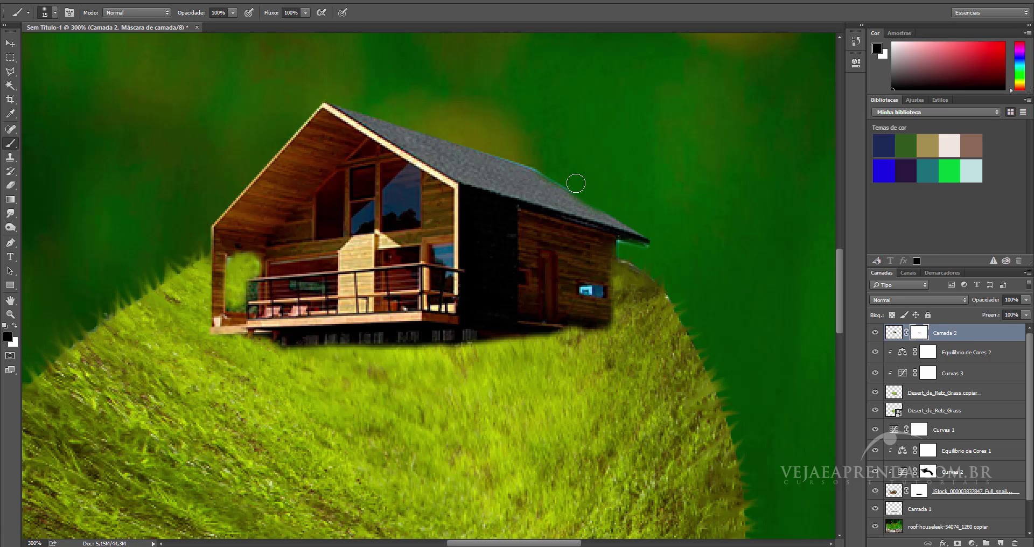
{"action": "key", "text": "z"}
{"action": "key", "text": "ctrl+0"}
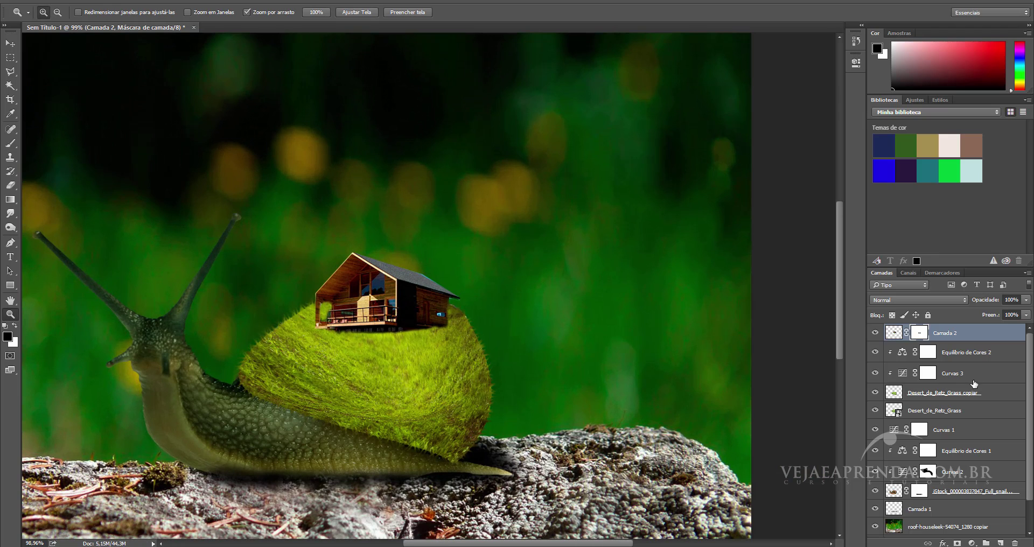
Add a Color Balance layer clipped to Camada 2, shifting midtones toward green (+26).
{"action": "left_click", "coordinate": [957, 333]}
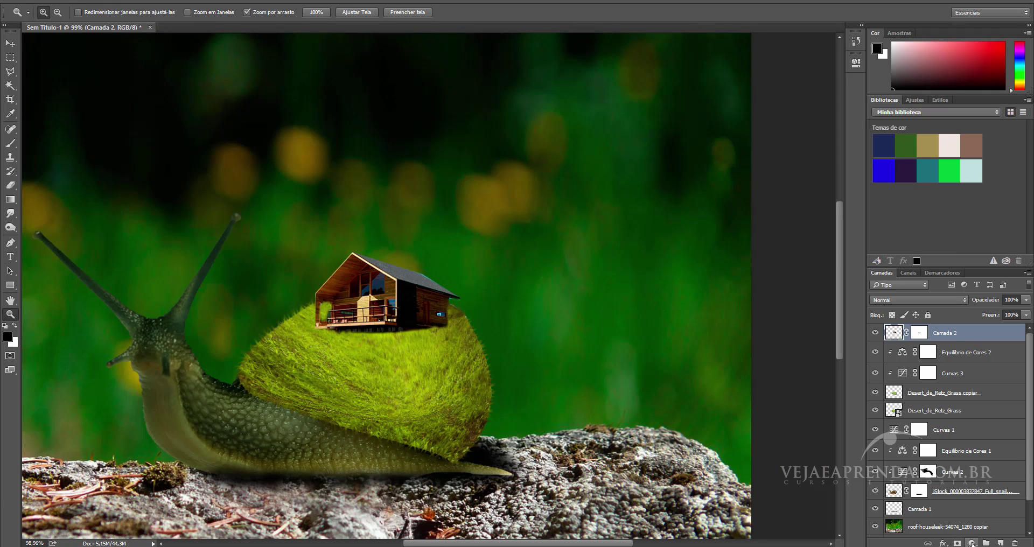
{"action": "left_click", "coordinate": [972, 544]}
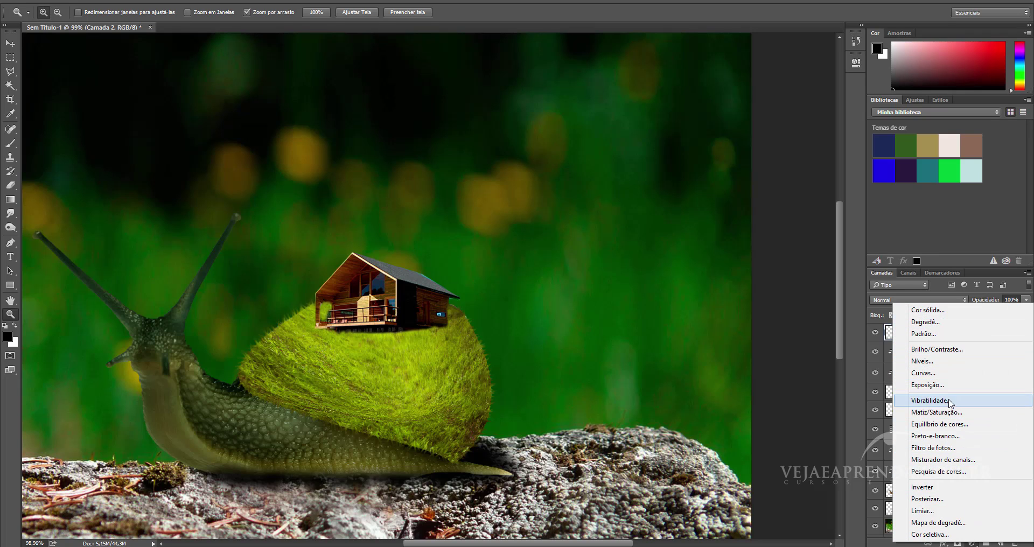
{"action": "left_click", "coordinate": [952, 423]}
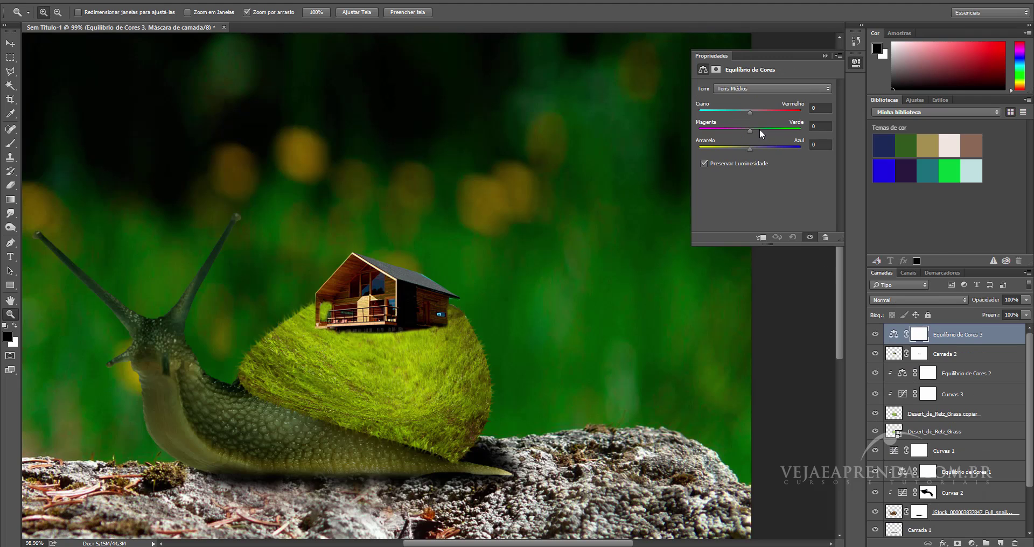
{"action": "left_click_drag", "start_coordinate": [750, 131], "coordinate": [749, 130]}
{"action": "left_click", "coordinate": [980, 340], "text": "alt"}
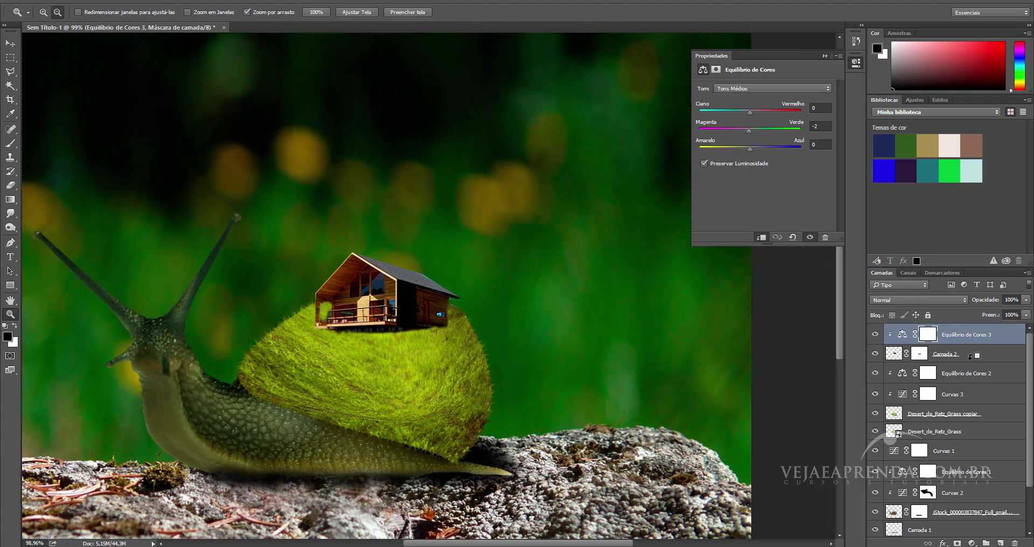
{"action": "left_click_drag", "start_coordinate": [749, 130], "coordinate": [761, 131]}
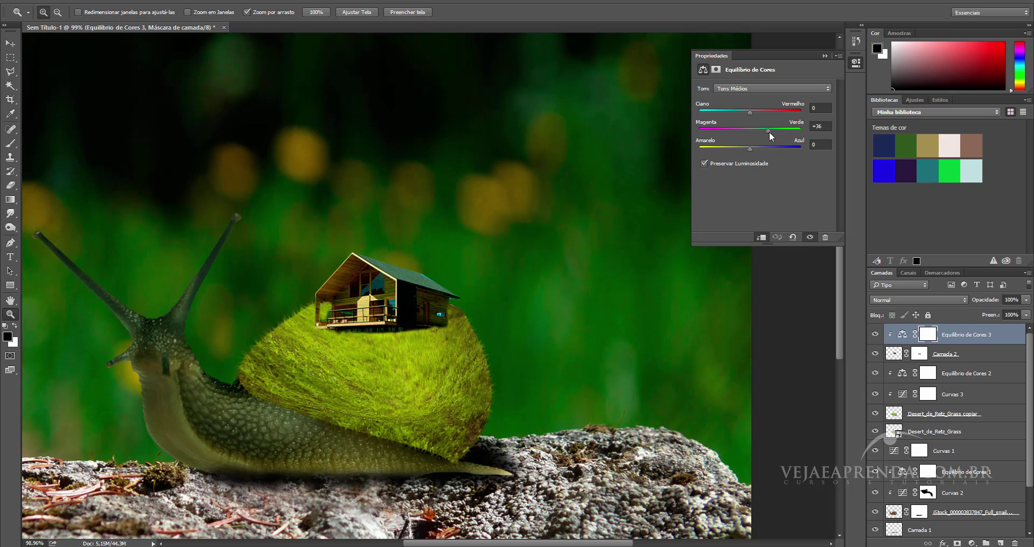
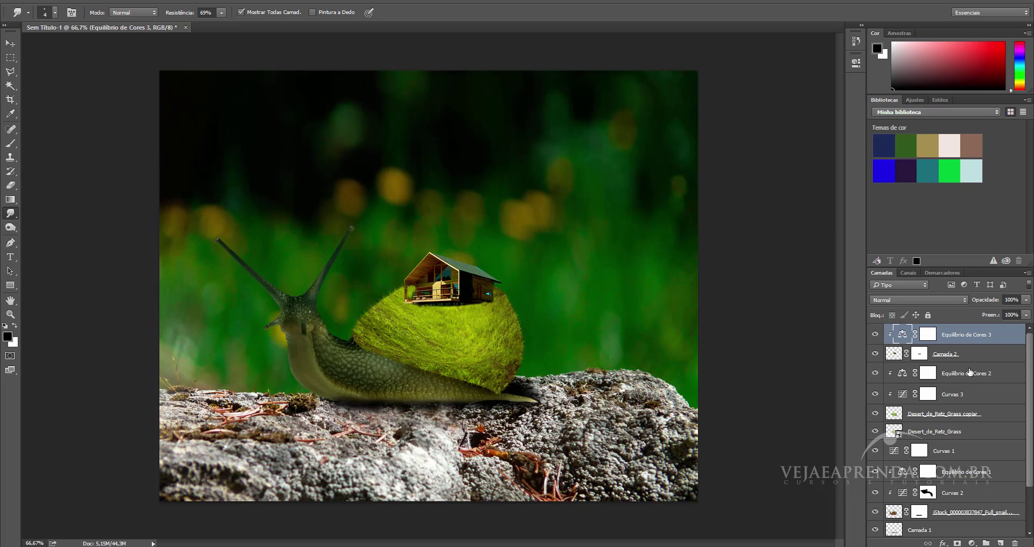
Zoom in on the house and load Camada 2's outline as a selection.
{"action": "left_click", "coordinate": [899, 357]}
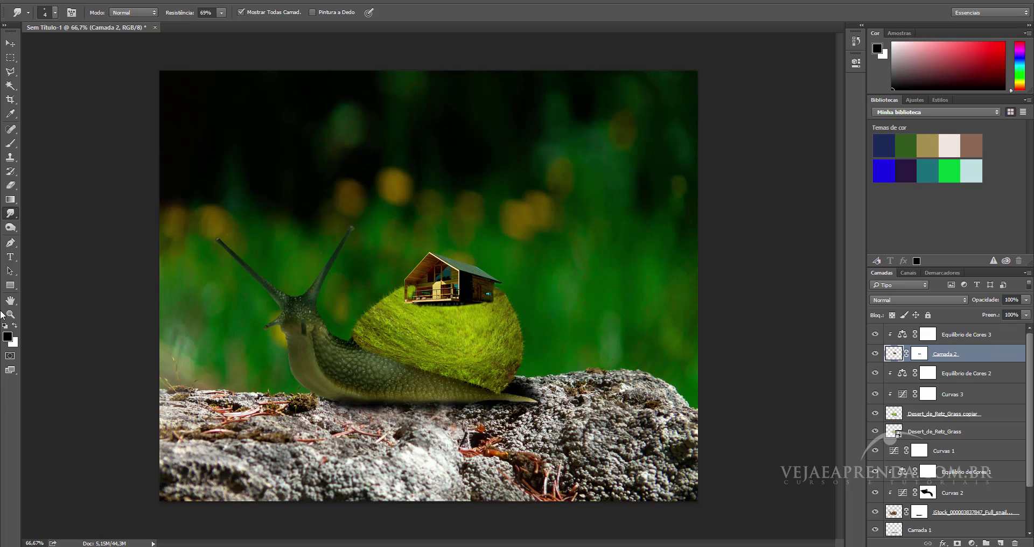
{"action": "left_click", "coordinate": [10, 314]}
{"action": "left_click", "coordinate": [397, 291]}
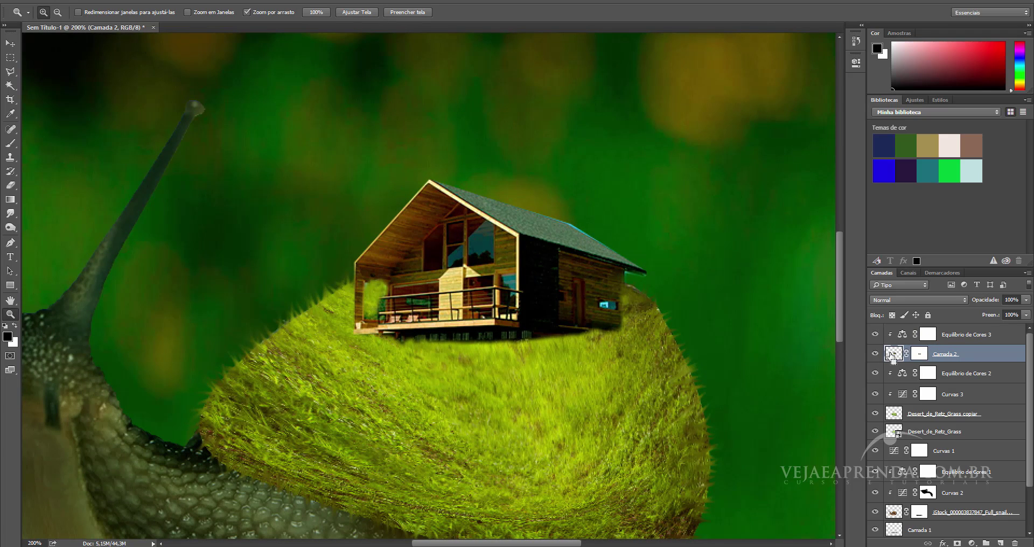
{"action": "left_click", "coordinate": [893, 356], "text": "ctrl"}
Add a new empty layer, Camada 3, clipped above the house layer Camada 2.
{"action": "left_click", "coordinate": [1000, 543]}
{"action": "key", "text": "ctrl+alt+g"}
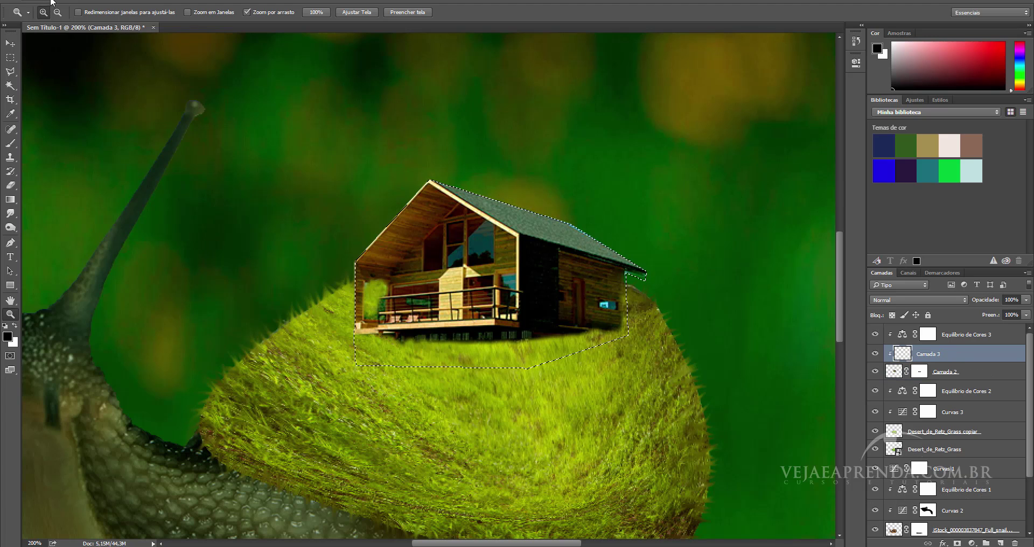
{"action": "key", "text": "ctrl+d"}
{"action": "left_click", "coordinate": [34, 2]}
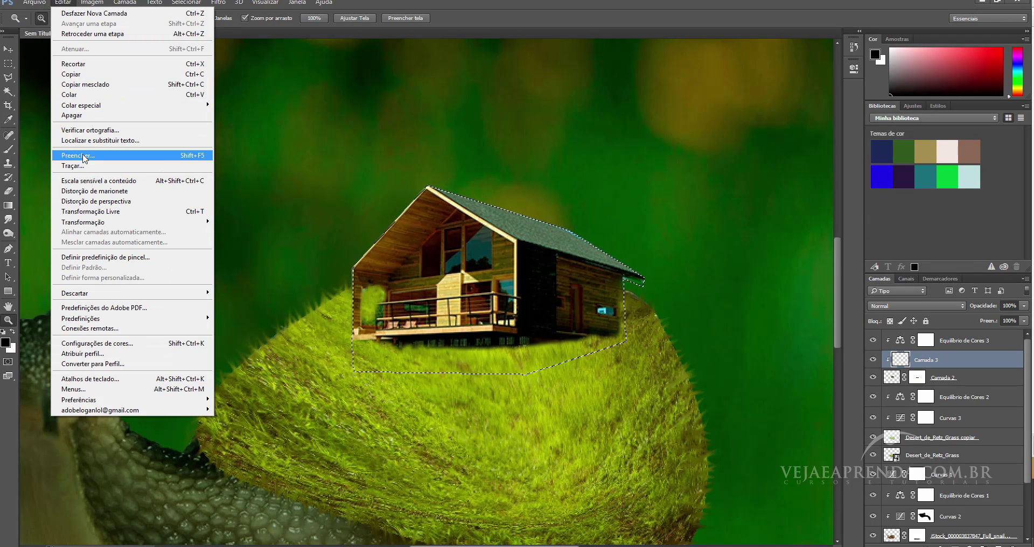
Fill the house-shaped selection on Camada 3 with solid black and deselect.
{"action": "left_click", "coordinate": [79, 155]}
{"action": "left_click", "coordinate": [869, 159]}
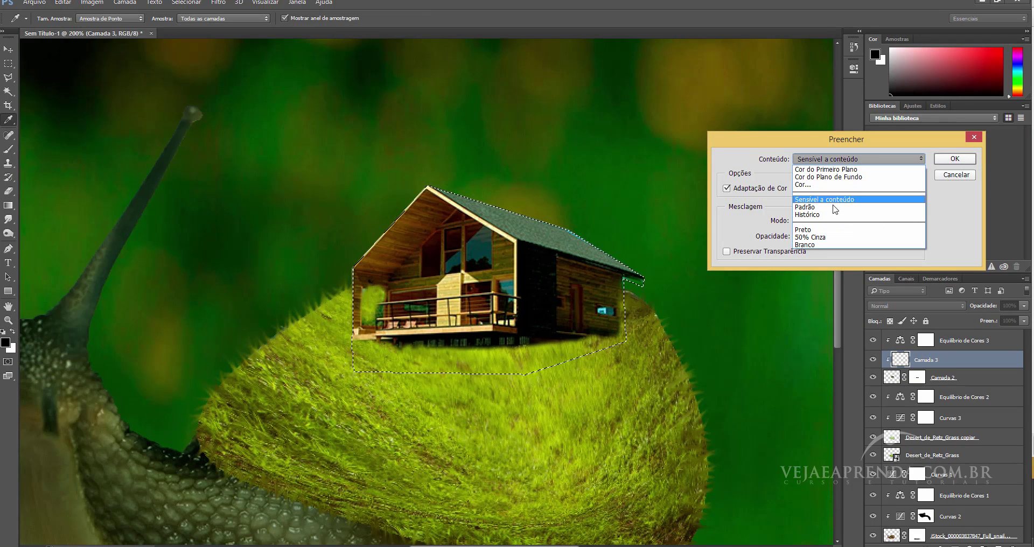
{"action": "left_click", "coordinate": [858, 232]}
{"action": "left_click", "coordinate": [892, 159]}
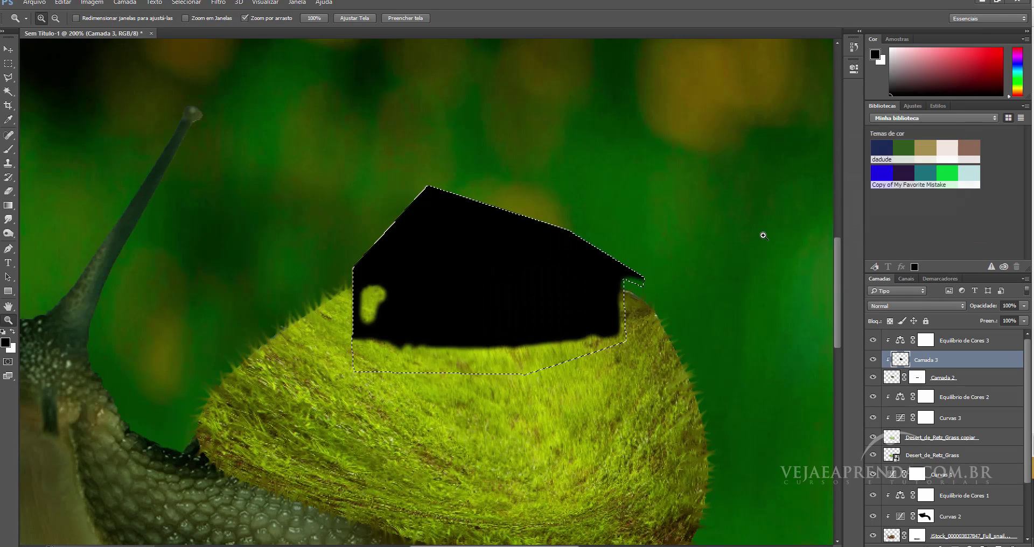
{"action": "key", "text": "z"}
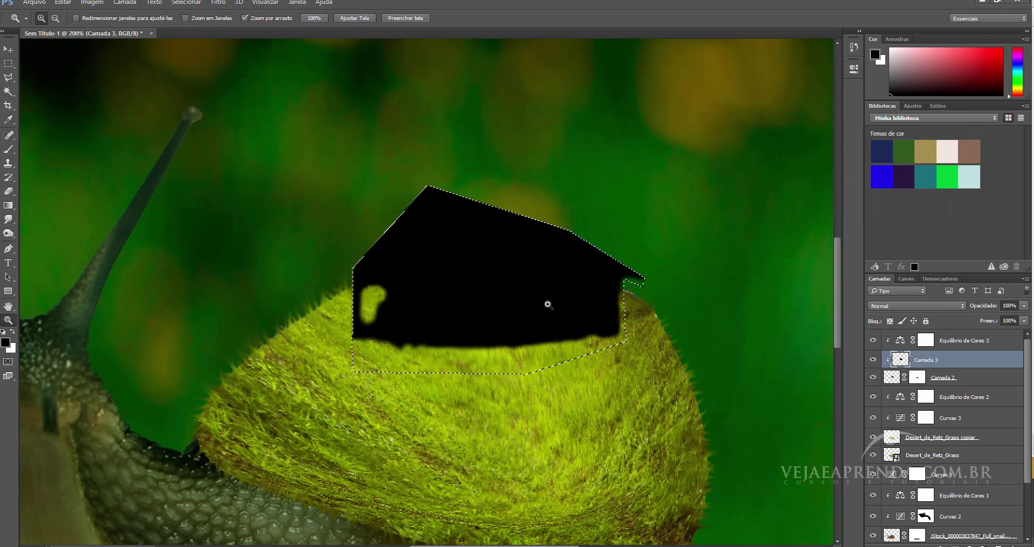
{"action": "key", "text": "ctrl+d"}
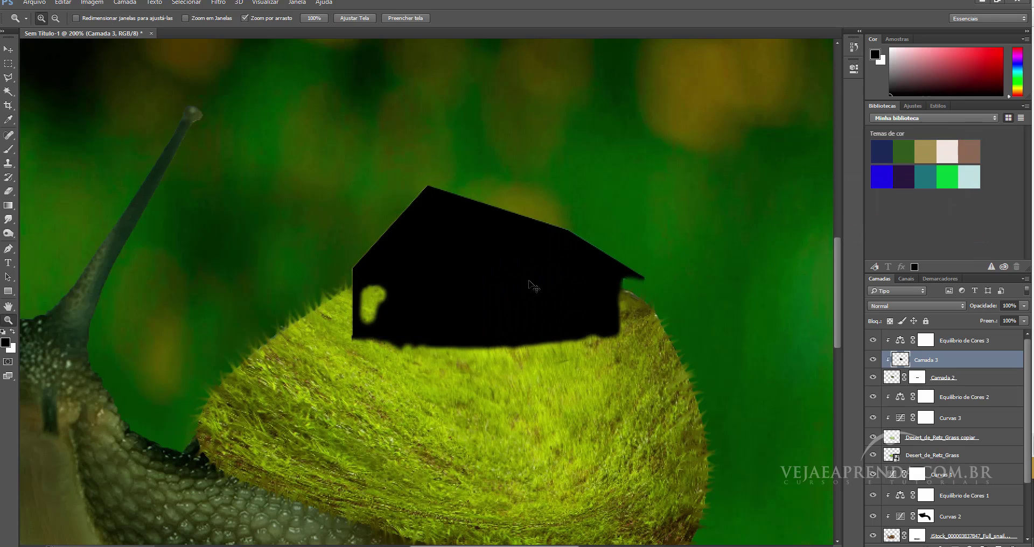
{"action": "key", "text": "ctrl+t"}
Try skewing the black silhouette, then revert it and finish the transform.
{"action": "right_click", "coordinate": [459, 246]}
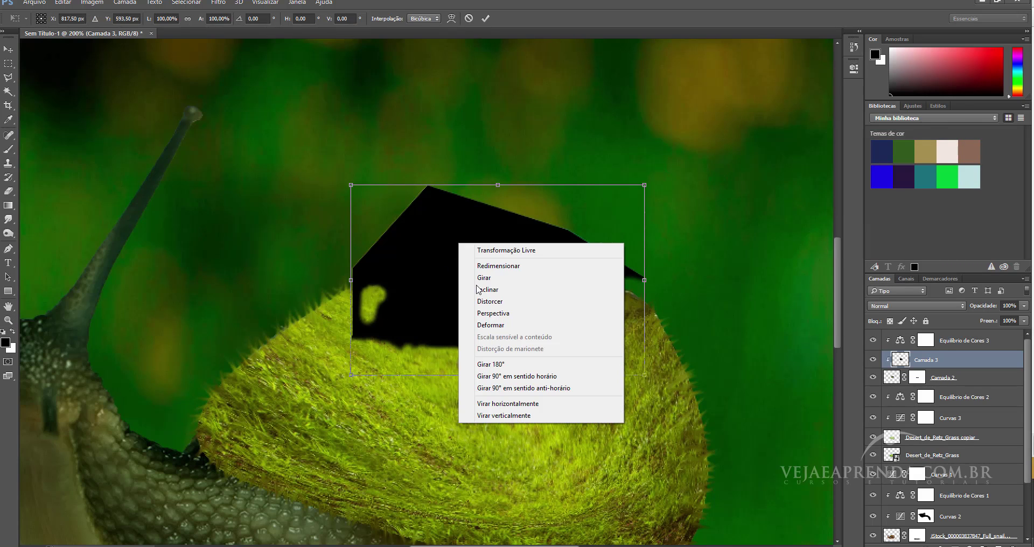
{"action": "left_click", "coordinate": [513, 300]}
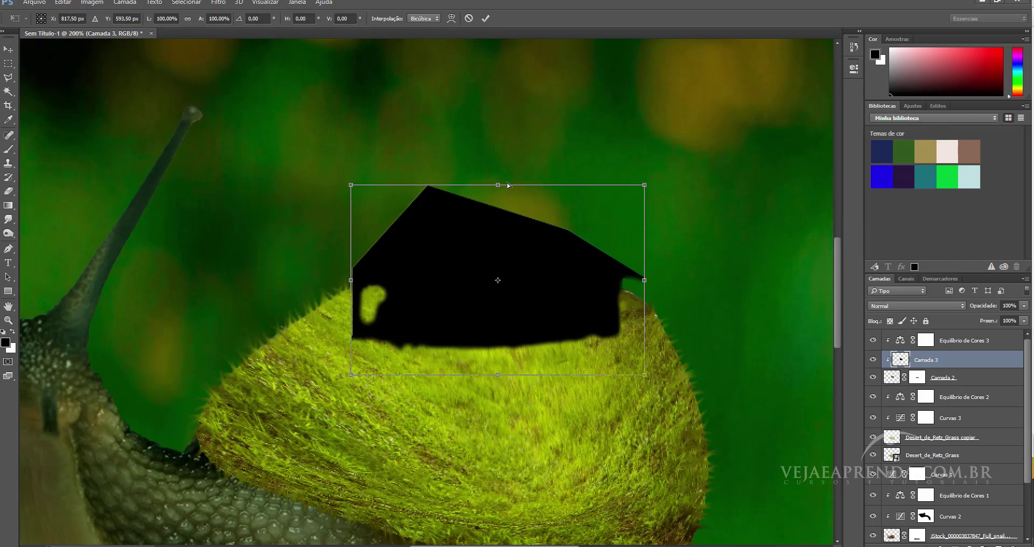
{"action": "mouse_move", "coordinate": [508, 186]}
{"action": "left_mouse_down"}
{"action": "mouse_move", "coordinate": [568, 197]}
{"action": "mouse_move", "coordinate": [490, 189]}
{"action": "left_mouse_up"}
{"action": "key", "text": "Return"}
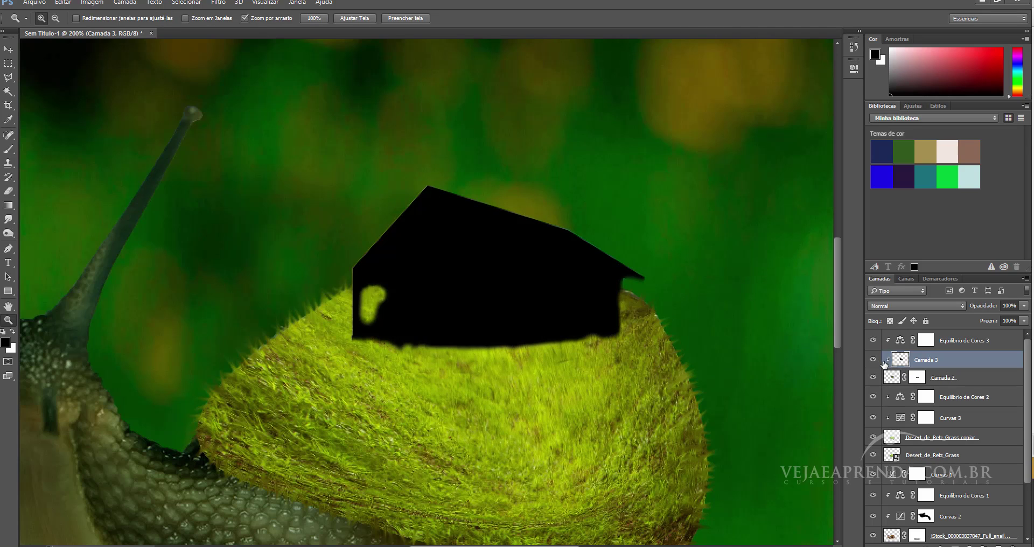
Release Camada 3 from its clipping mask and reselect the black silhouette layer.
{"action": "key", "text": "alt"}
{"action": "left_click", "coordinate": [965, 366], "text": "alt"}
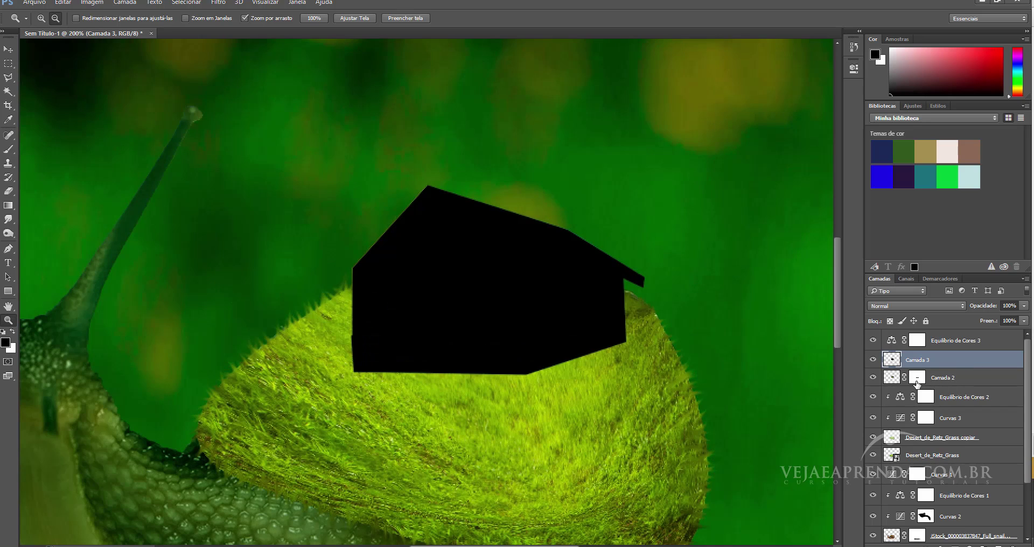
{"action": "left_click", "coordinate": [940, 343]}
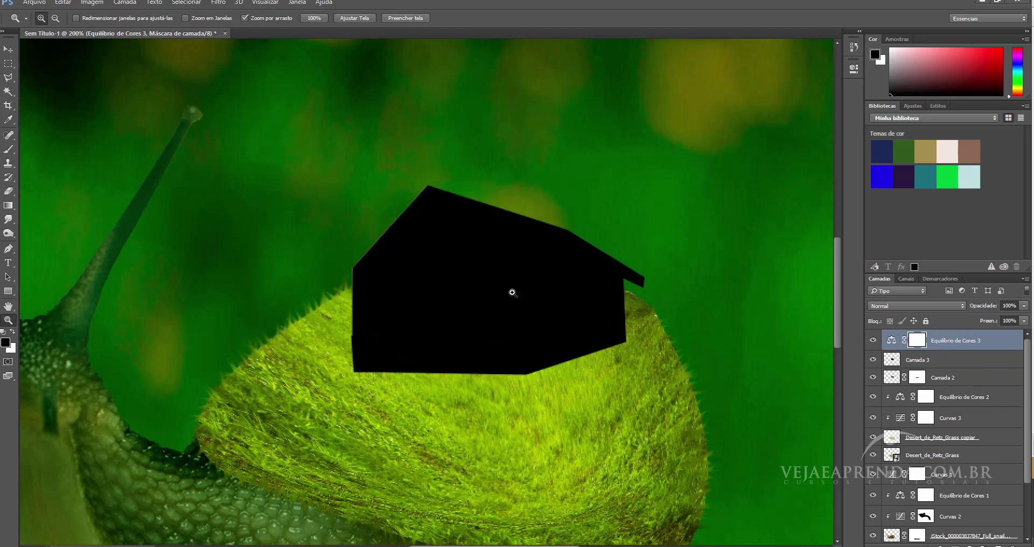
{"action": "left_click", "coordinate": [907, 360]}
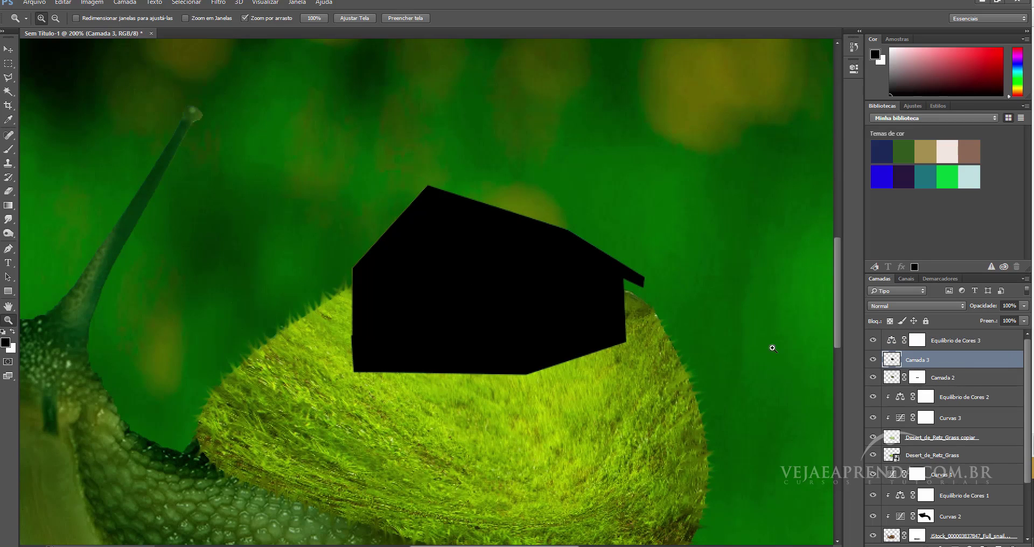
{"action": "key", "text": "ctrl+t"}
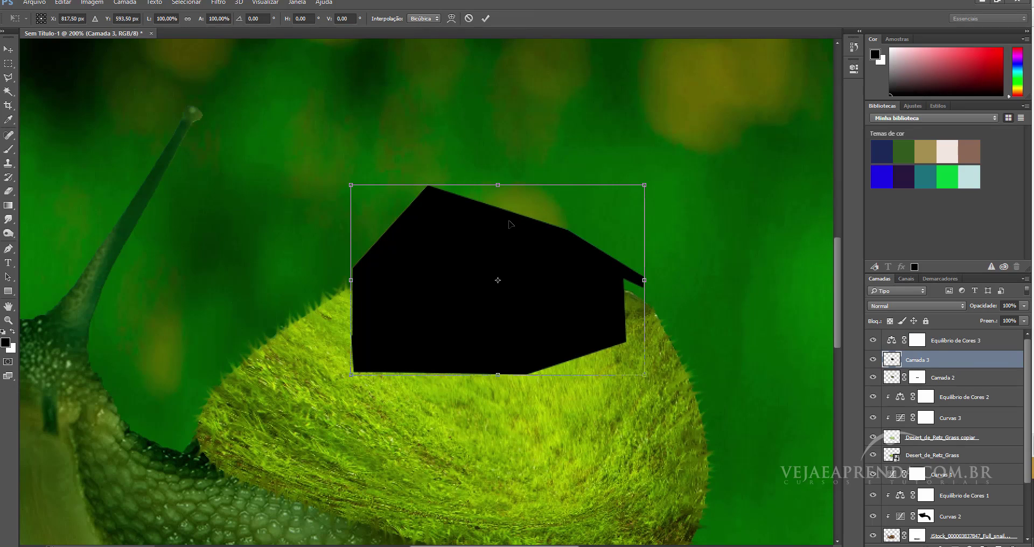
Skew the silhouette into a flat shadow beneath the cabin and lower its opacity to 89%.
{"action": "right_click", "coordinate": [505, 248]}
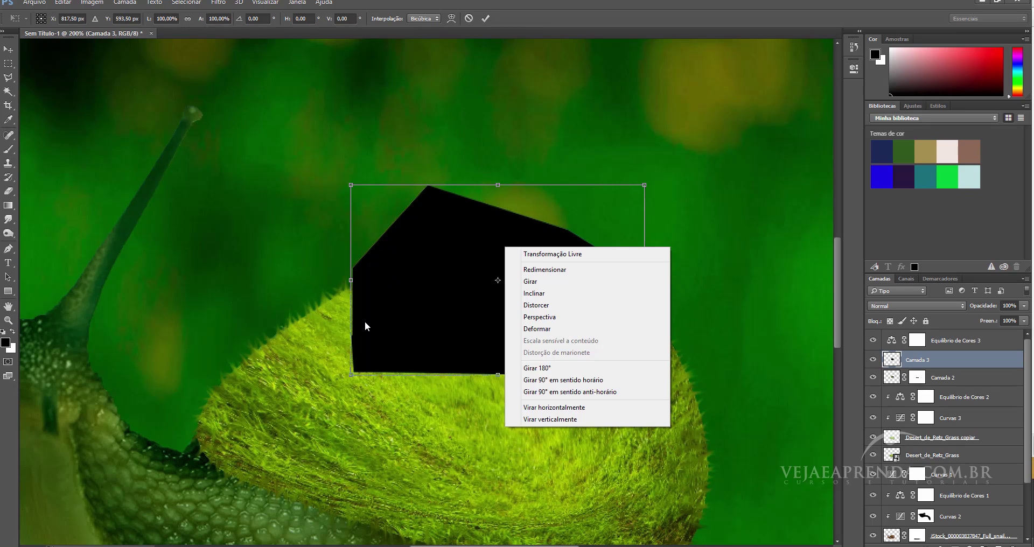
{"action": "left_click", "coordinate": [559, 305]}
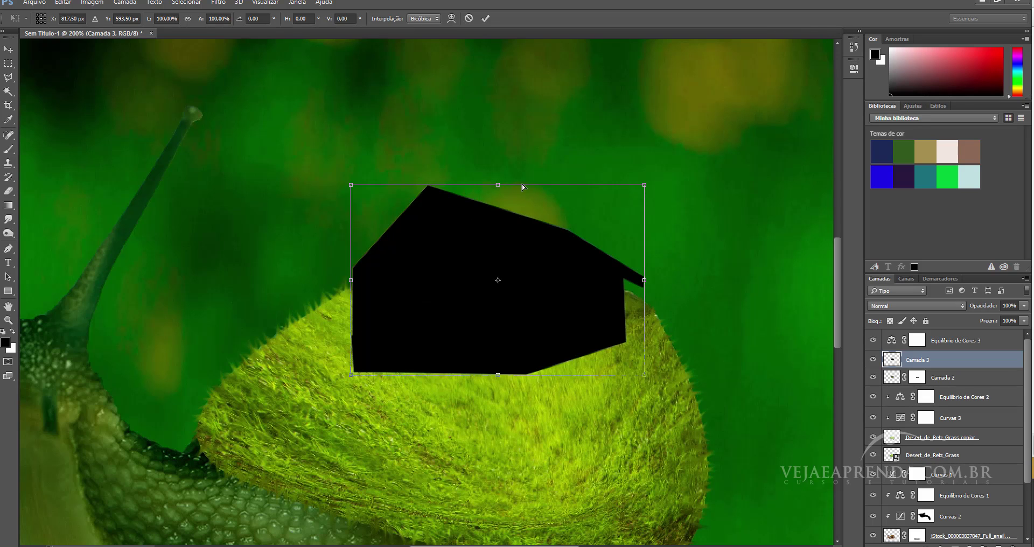
{"action": "mouse_move", "coordinate": [522, 184]}
{"action": "left_mouse_down"}
{"action": "mouse_move", "coordinate": [755, 297]}
{"action": "mouse_move", "coordinate": [708, 308]}
{"action": "left_mouse_up"}
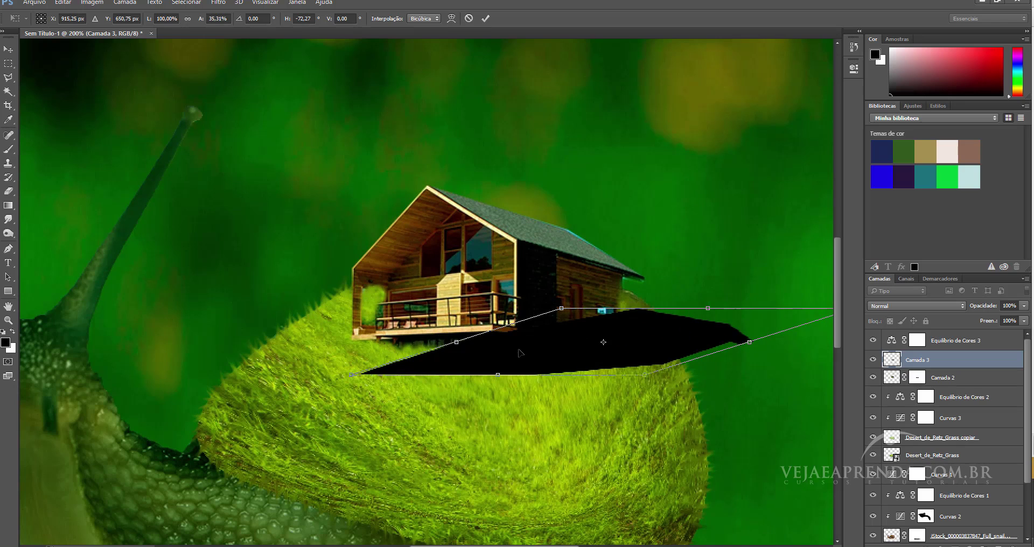
{"action": "left_click_drag", "start_coordinate": [520, 353], "coordinate": [517, 323]}
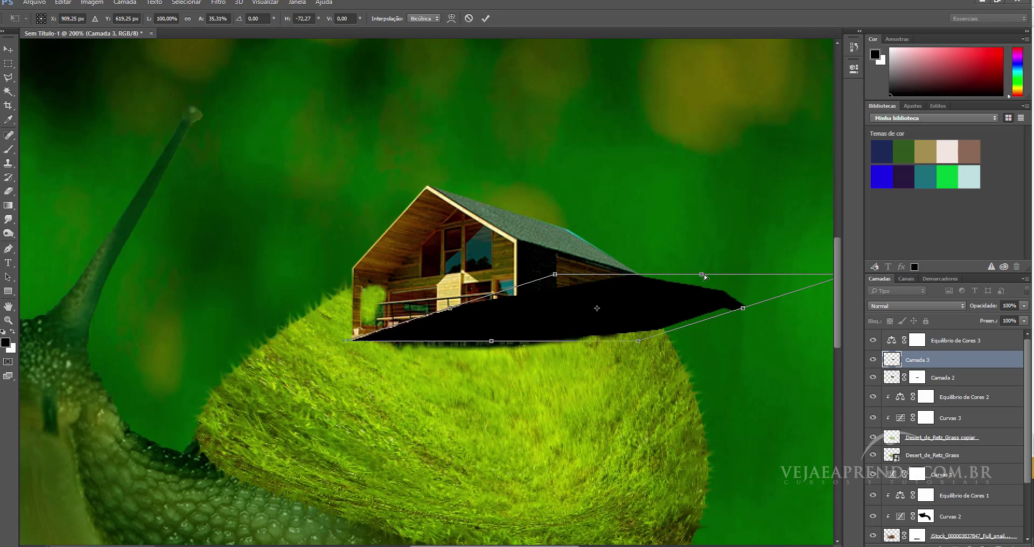
{"action": "mouse_move", "coordinate": [705, 277]}
{"action": "left_mouse_down"}
{"action": "mouse_move", "coordinate": [716, 365]}
{"action": "mouse_move", "coordinate": [731, 324]}
{"action": "mouse_move", "coordinate": [716, 319]}
{"action": "left_mouse_up"}
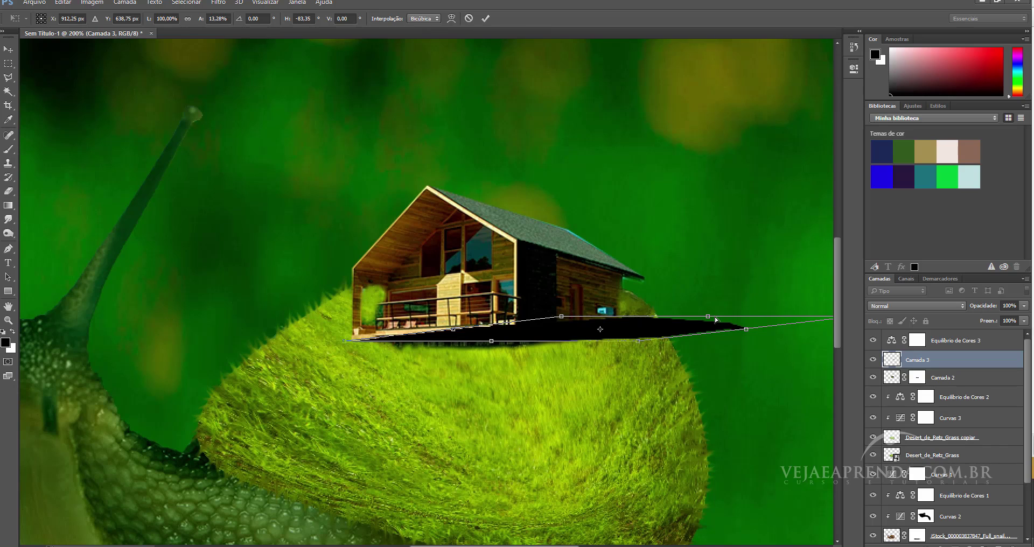
{"action": "key", "text": "Return"}
{"action": "key", "text": "z"}
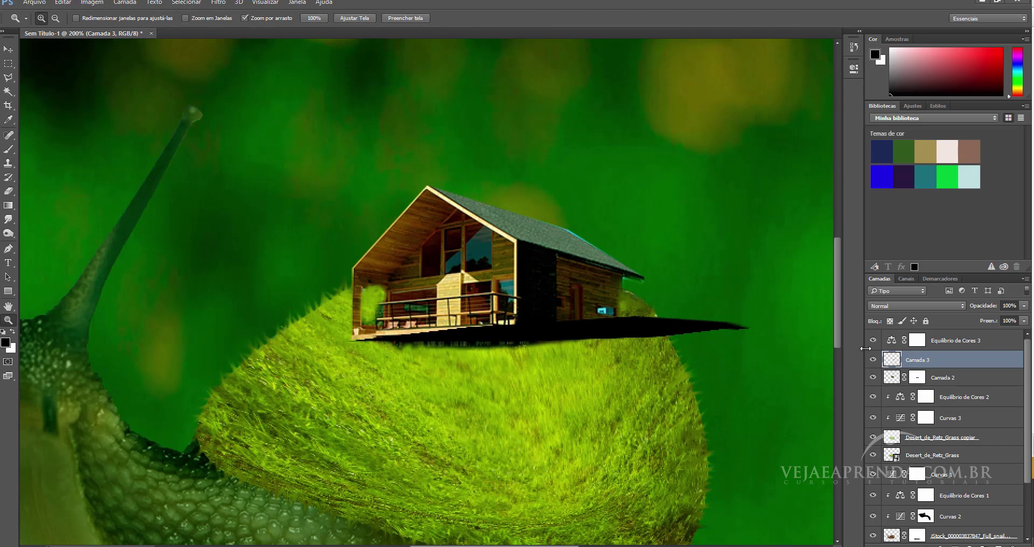
{"action": "left_click_drag", "start_coordinate": [982, 308], "coordinate": [977, 317]}
Apply a Gaussian Blur with a 4,3-pixel radius to the Camada 3 shadow.
{"action": "left_click", "coordinate": [218, 2]}
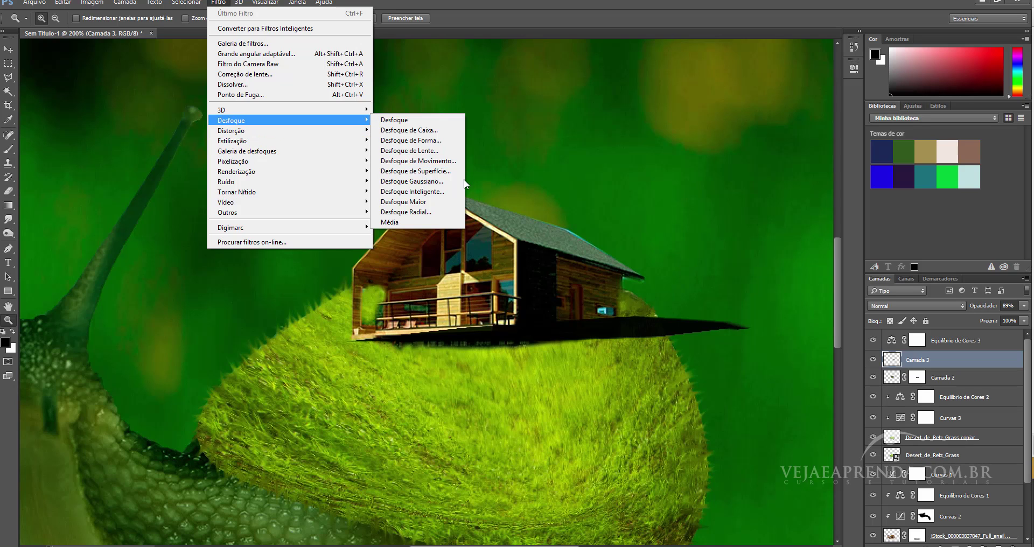
{"action": "key", "text": "Escape"}
{"action": "key", "text": "Escape"}
{"action": "key", "text": "ctrl+alt+f"}
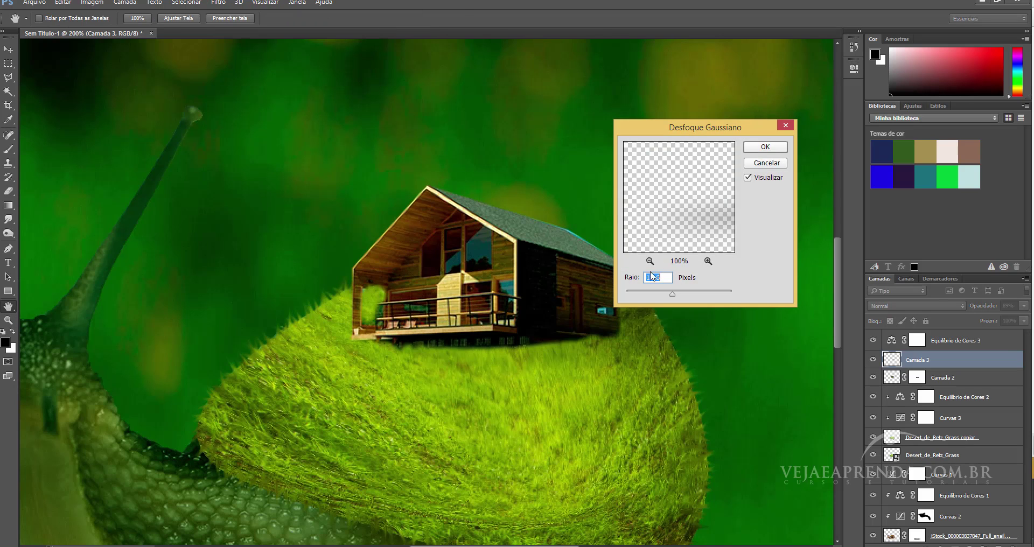
{"action": "left_click_drag", "start_coordinate": [661, 294], "coordinate": [652, 294]}
{"action": "left_click", "coordinate": [765, 147]}
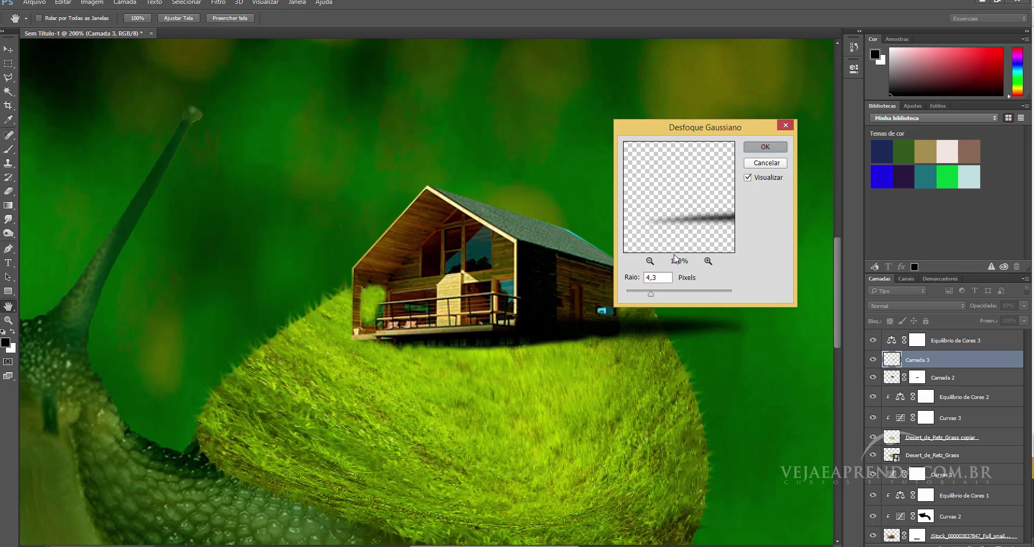
{"action": "key", "text": "z"}
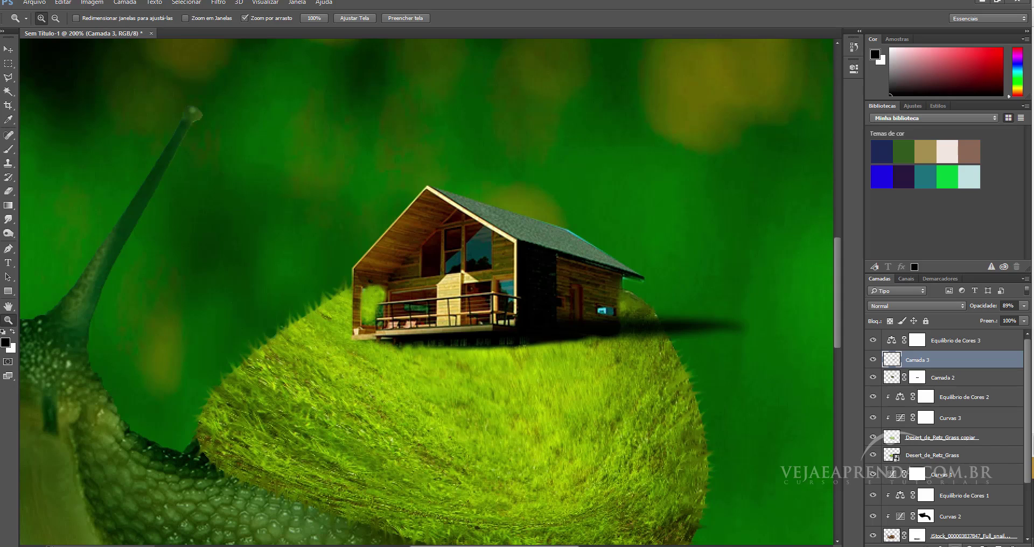
Brush out the shadow's long right tail on a Camada 3 layer mask, then zoom out.
{"action": "left_click", "coordinate": [955, 545]}
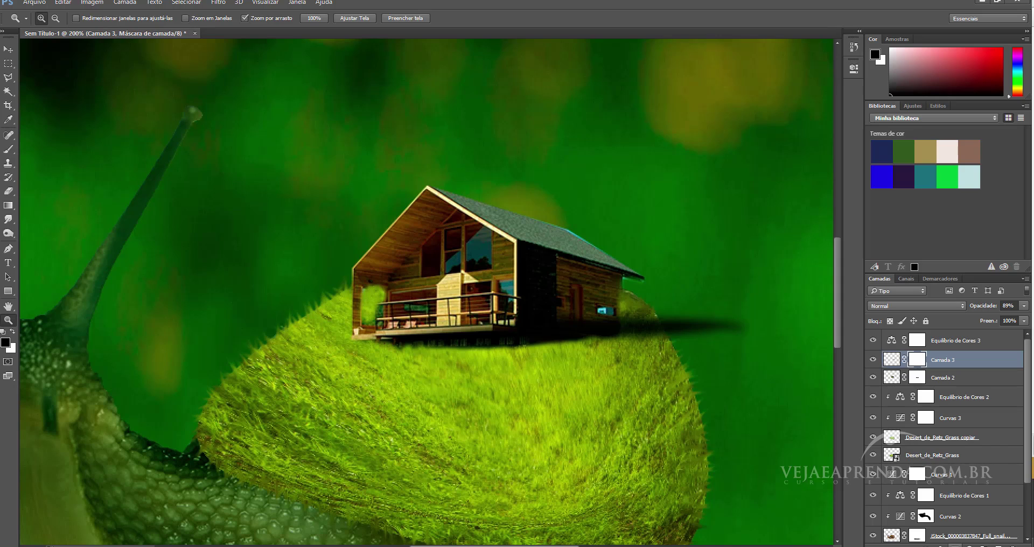
{"action": "left_click", "coordinate": [6, 152]}
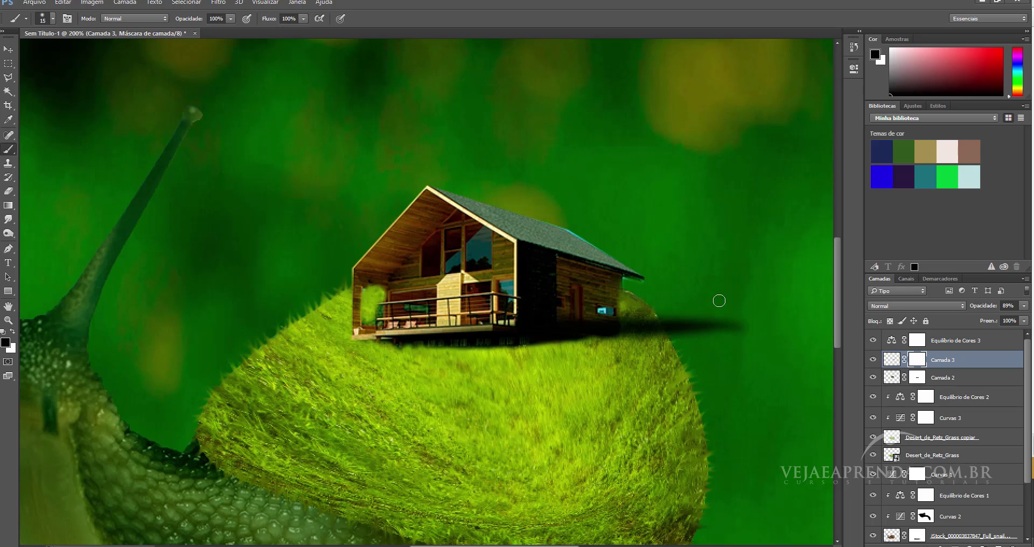
{"action": "mouse_move", "coordinate": [741, 326]}
{"action": "left_mouse_down"}
{"action": "mouse_move", "coordinate": [684, 339]}
{"action": "mouse_move", "coordinate": [668, 323]}
{"action": "left_mouse_up"}
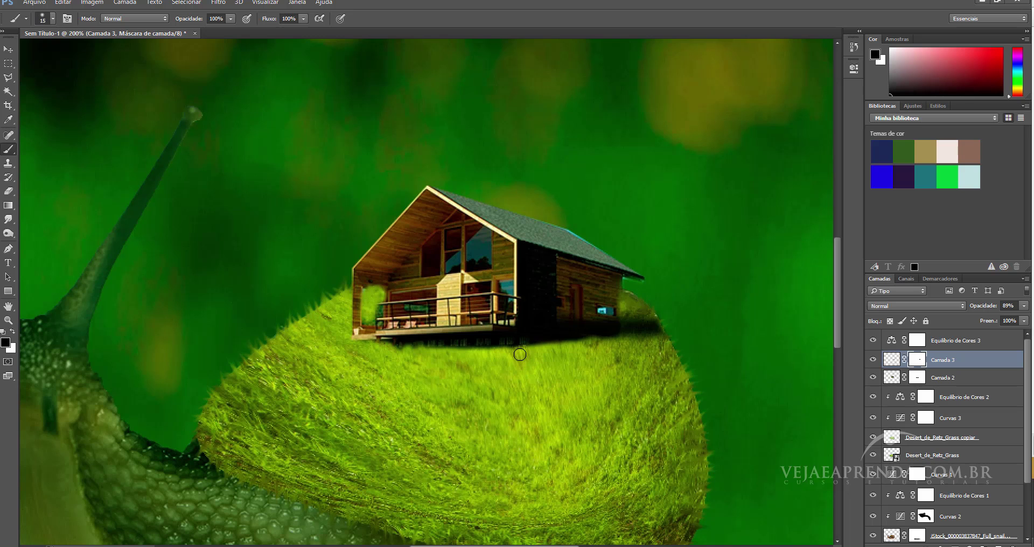
{"action": "left_click", "coordinate": [9, 320]}
{"action": "left_click", "coordinate": [423, 361], "text": "alt"}
{"action": "left_click", "coordinate": [322, 377], "text": "alt"}
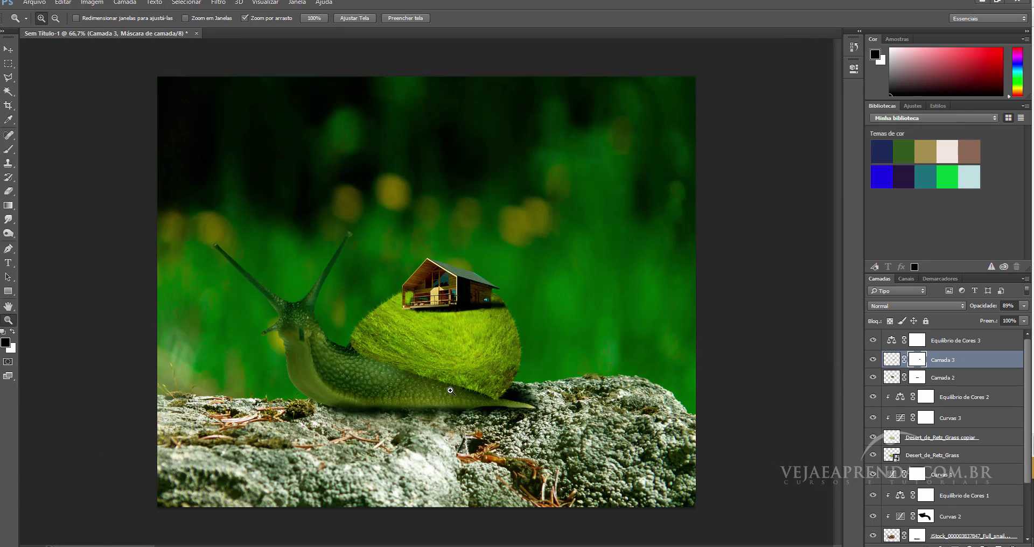
Bring up the WinRAR starry textures archive and move its window aside.
{"action": "key", "text": "alt+Tab"}
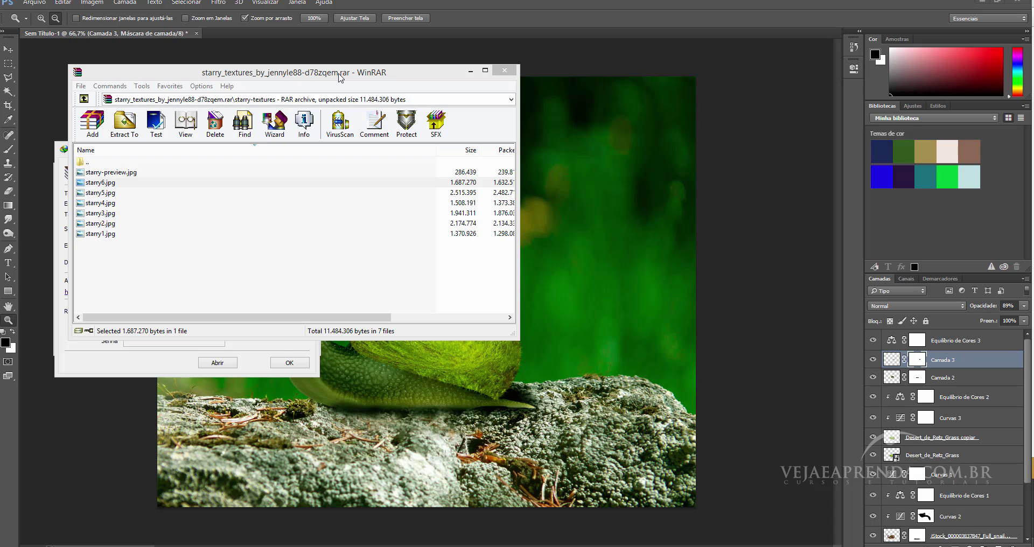
{"action": "left_click_drag", "start_coordinate": [256, 68], "coordinate": [733, 75]}
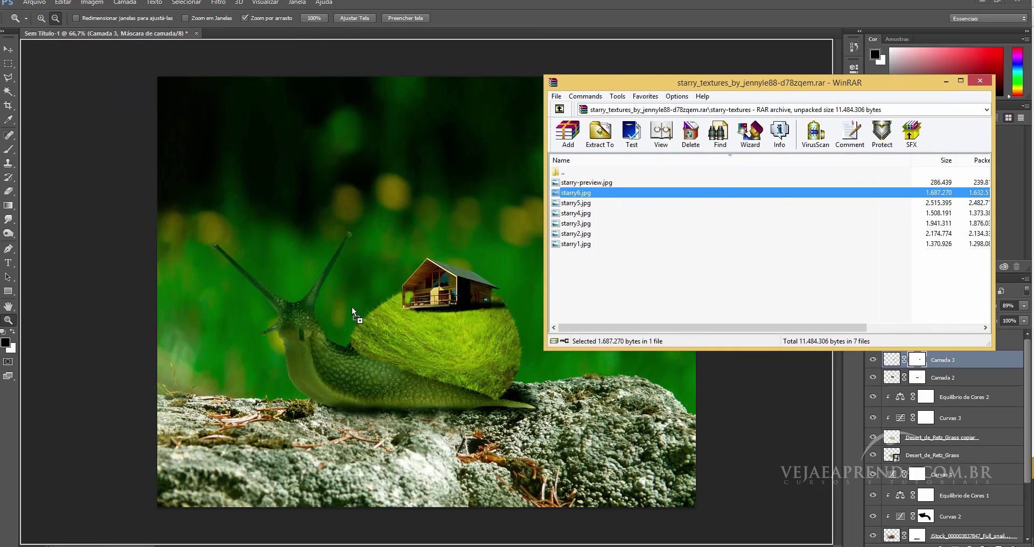
Place starry6.jpg as a new layer and scale it to about 11,29% near the shell.
{"action": "left_click_drag", "start_coordinate": [571, 193], "coordinate": [342, 345]}
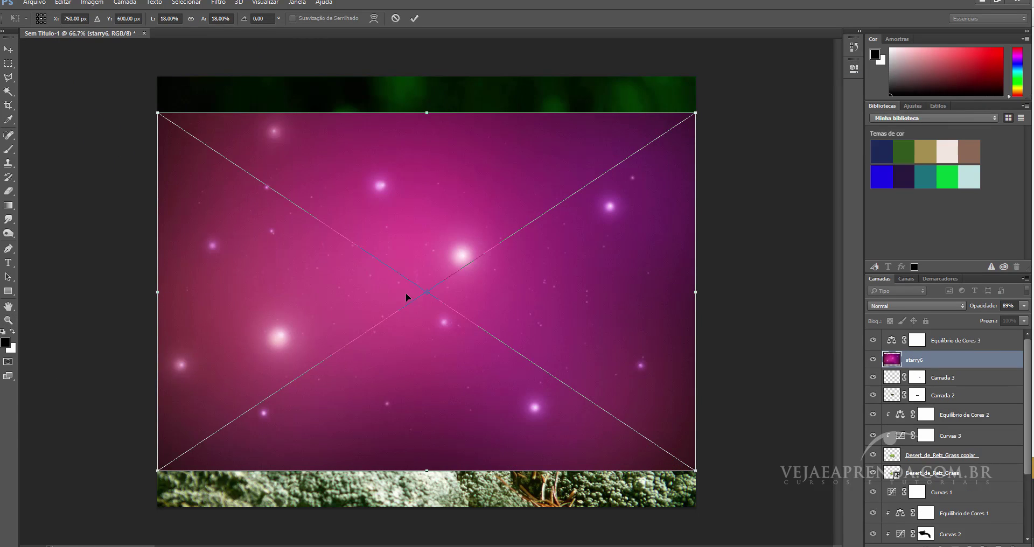
{"action": "key", "text": "Return"}
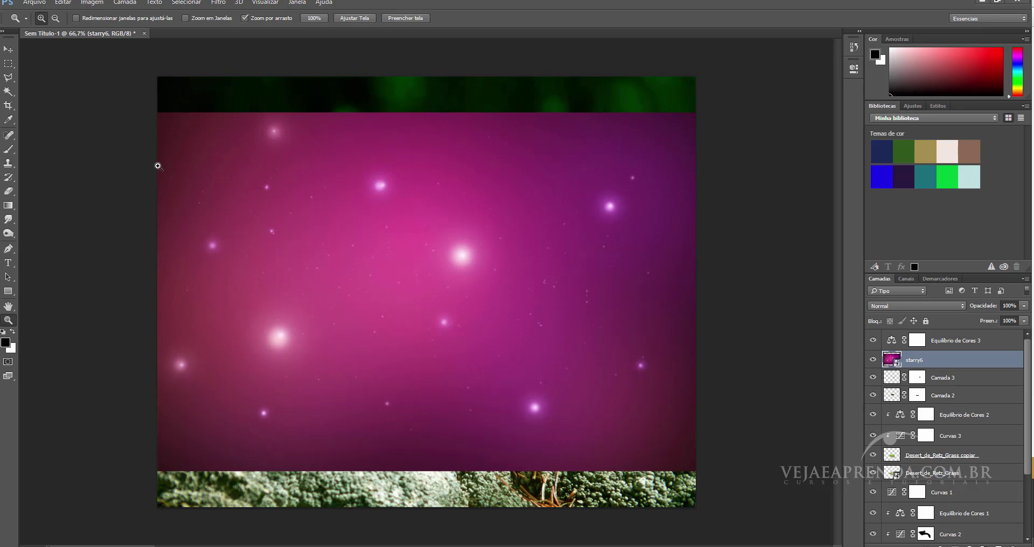
{"action": "left_click", "coordinate": [9, 50]}
{"action": "left_click_drag", "start_coordinate": [307, 291], "coordinate": [307, 254]}
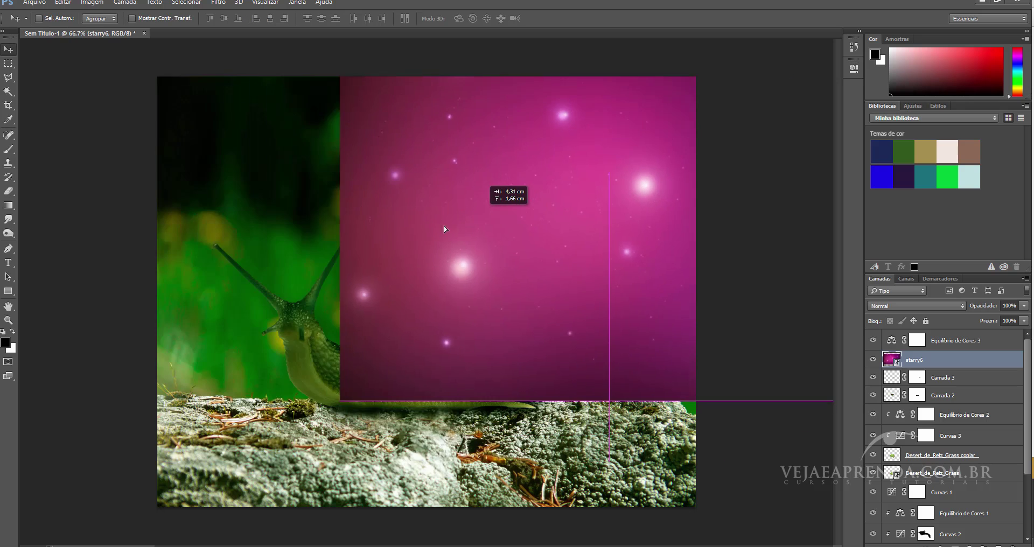
{"action": "key", "text": "ctrl+t"}
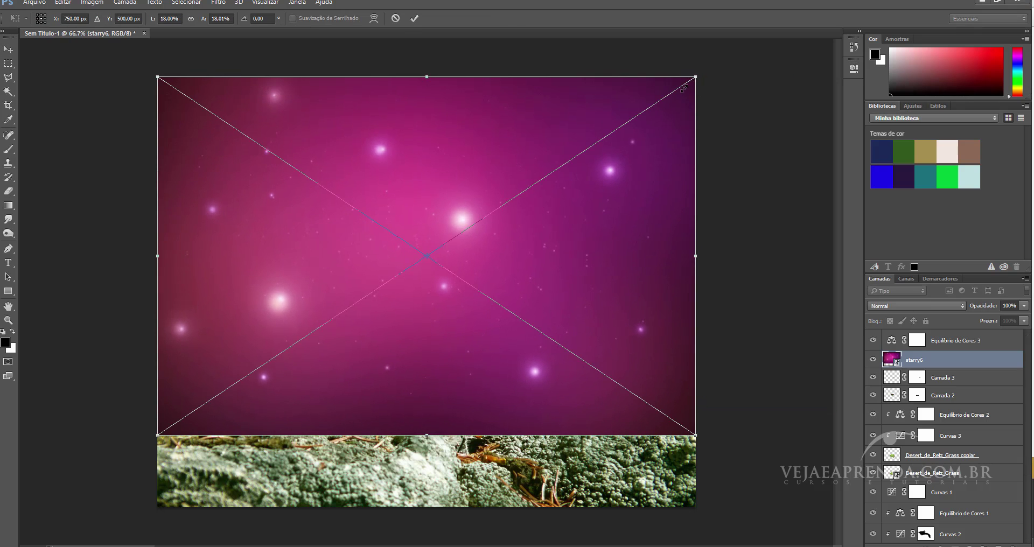
{"action": "left_click_drag", "start_coordinate": [696, 77], "coordinate": [595, 143]}
{"action": "left_click_drag", "start_coordinate": [536, 251], "coordinate": [670, 210]}
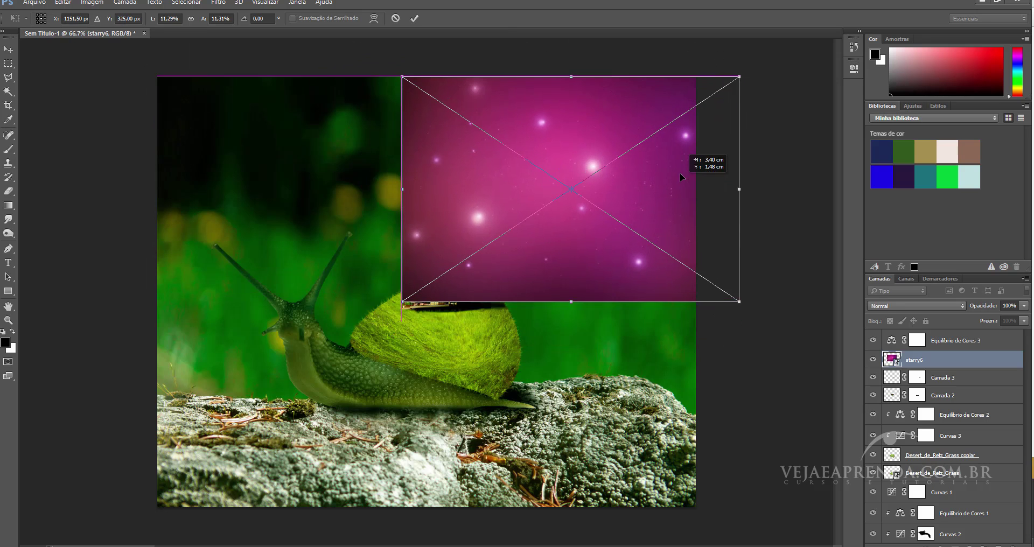
{"action": "left_click_drag", "start_coordinate": [670, 210], "coordinate": [662, 246]}
{"action": "mouse_move", "coordinate": [780, 207]}
{"action": "left_mouse_down"}
{"action": "mouse_move", "coordinate": [640, 259]}
{"action": "mouse_move", "coordinate": [596, 255]}
{"action": "mouse_move", "coordinate": [576, 271]}
{"action": "left_mouse_up"}
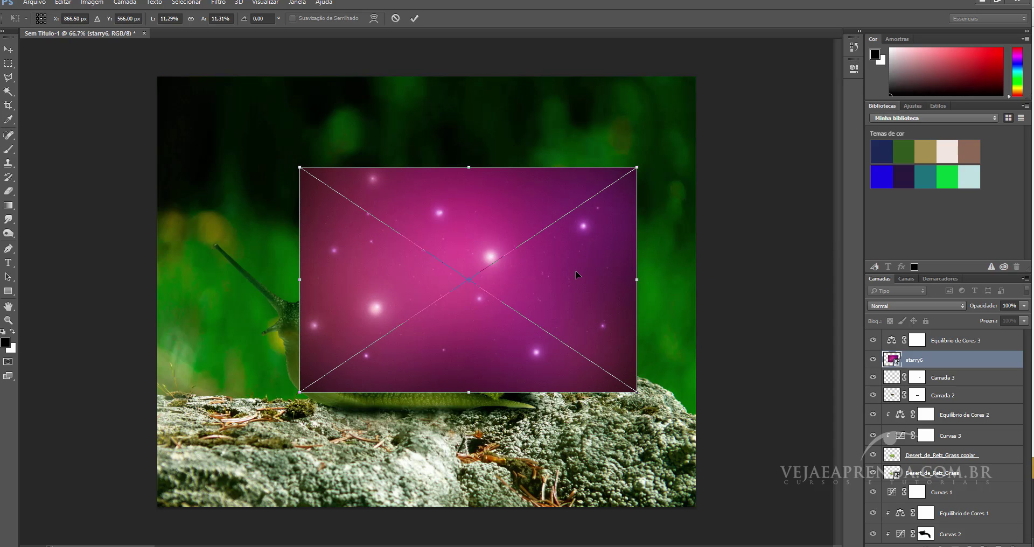
Commit the starry6 transform, set its blend mode to Divisão and rasterize it.
{"action": "key", "text": "Return"}
{"action": "key", "text": "b"}
{"action": "left_click", "coordinate": [891, 305]}
{"action": "left_click", "coordinate": [903, 381]}
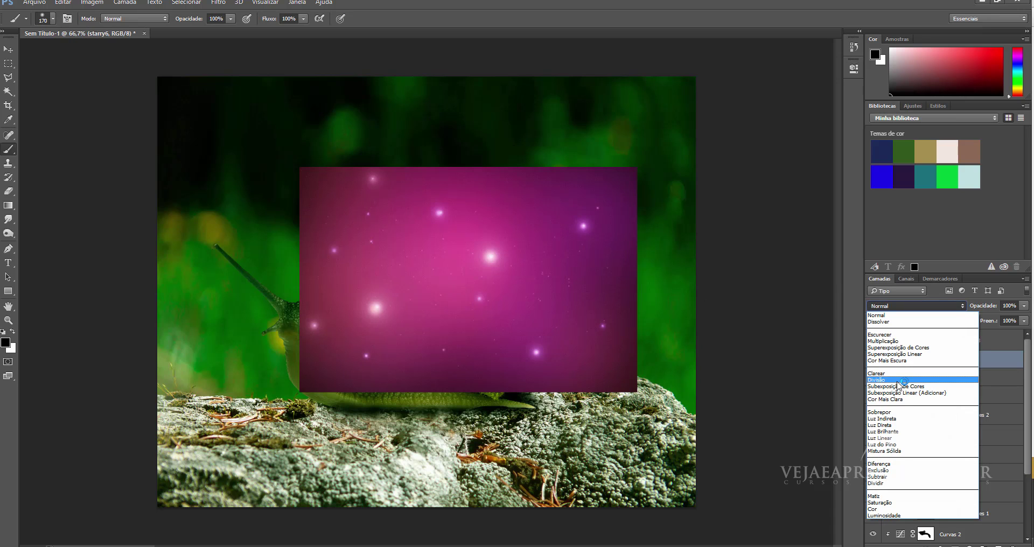
{"action": "left_click", "coordinate": [452, 314]}
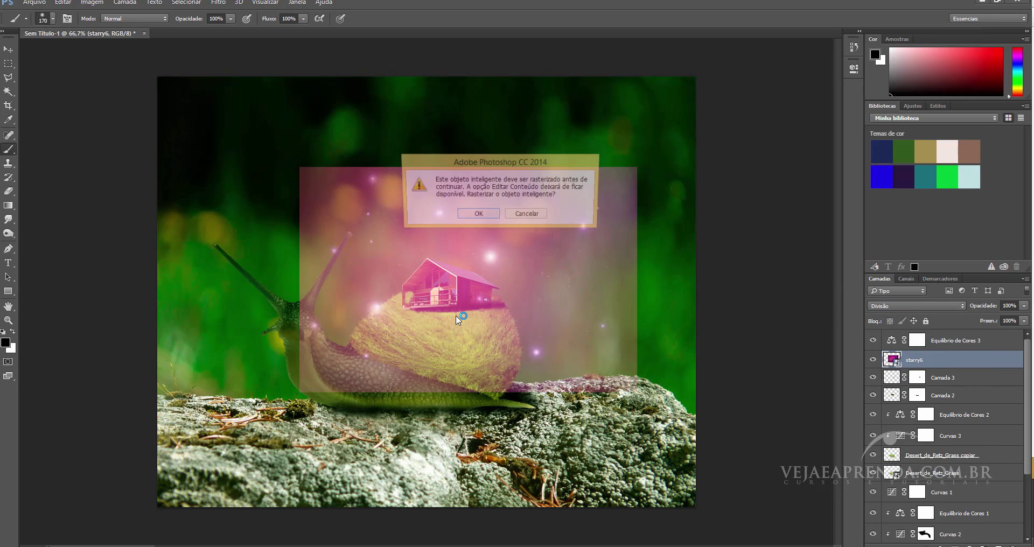
{"action": "left_click", "coordinate": [481, 216]}
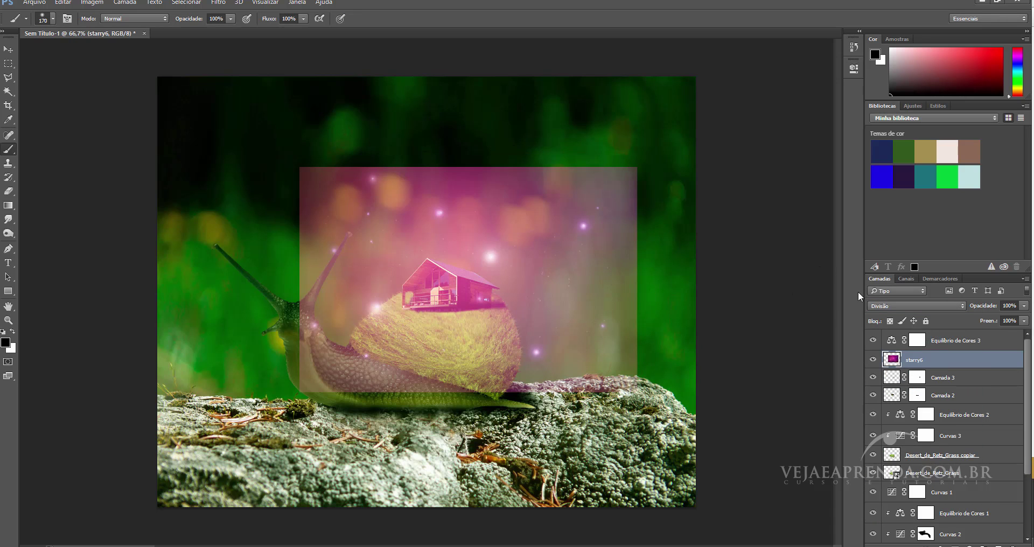
Switch starry6's blend mode to Subexposição de Cores, previewing neighbouring modes.
{"action": "left_click", "coordinate": [907, 306]}
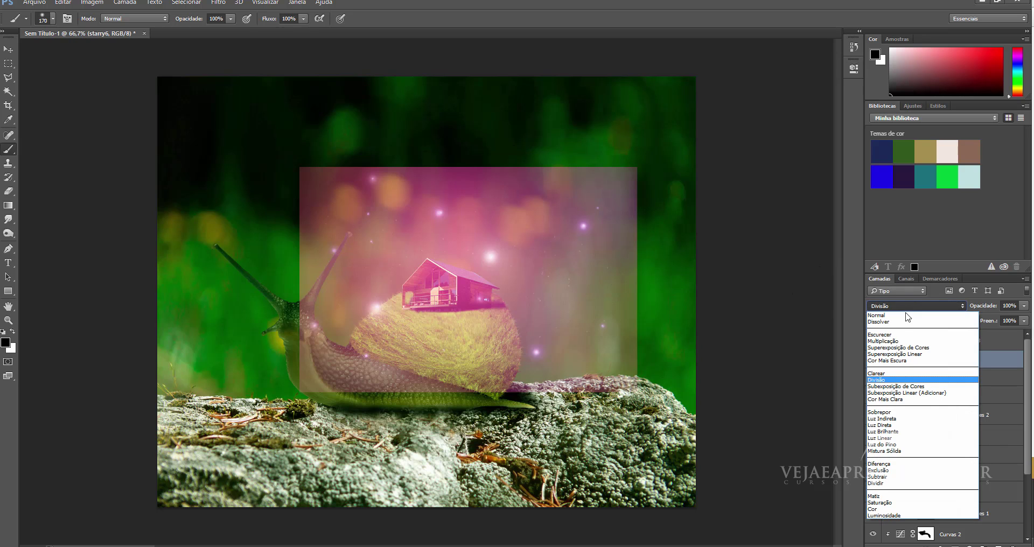
{"action": "left_click", "coordinate": [907, 387]}
{"action": "key", "text": "Down"}
{"action": "key", "text": "Down"}
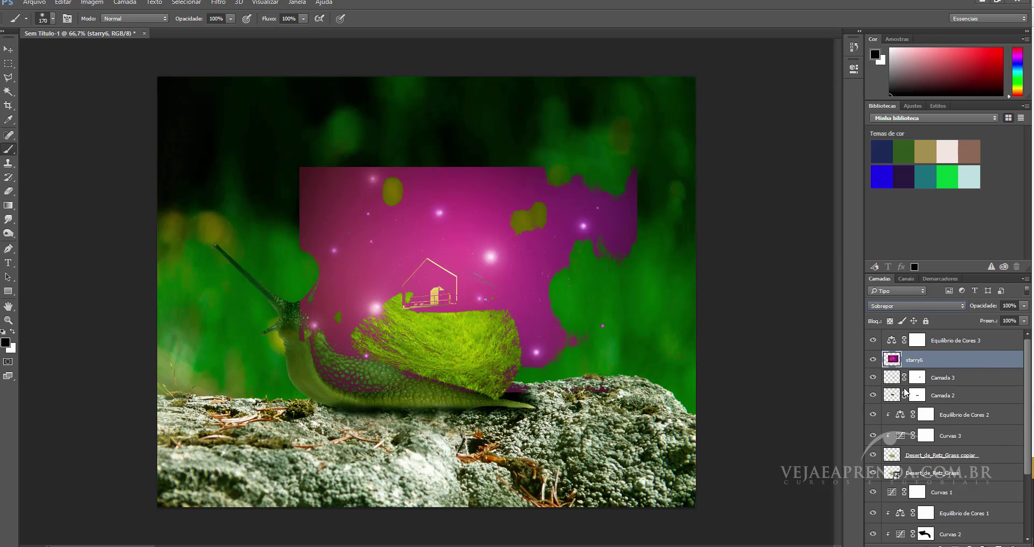
{"action": "key", "text": "Down"}
{"action": "key", "text": "Up"}
{"action": "key", "text": "Up"}
{"action": "key", "text": "Up"}
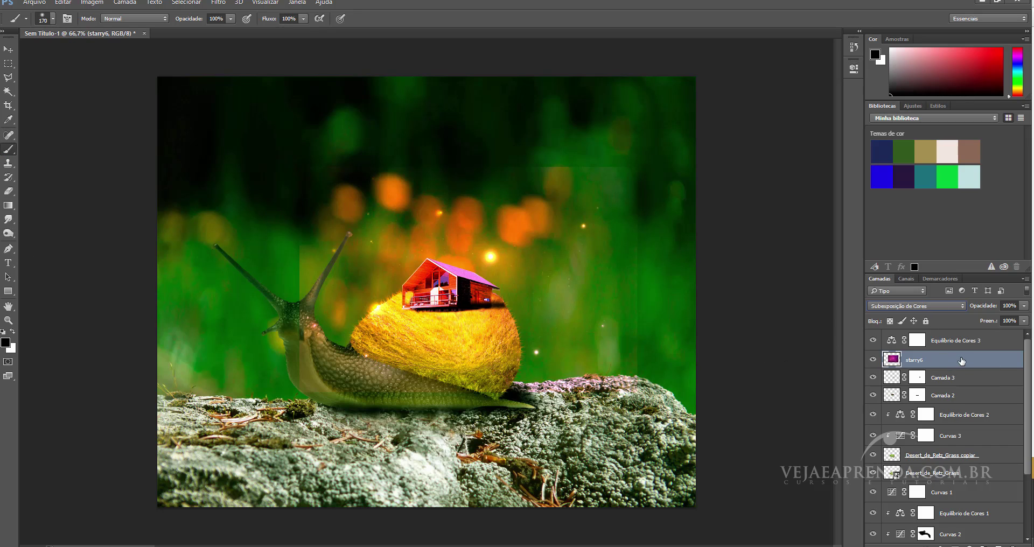
Mask the starry6 glow off the shell and neck, then drop starry5.jpg onto the canvas.
{"action": "left_click", "coordinate": [955, 545]}
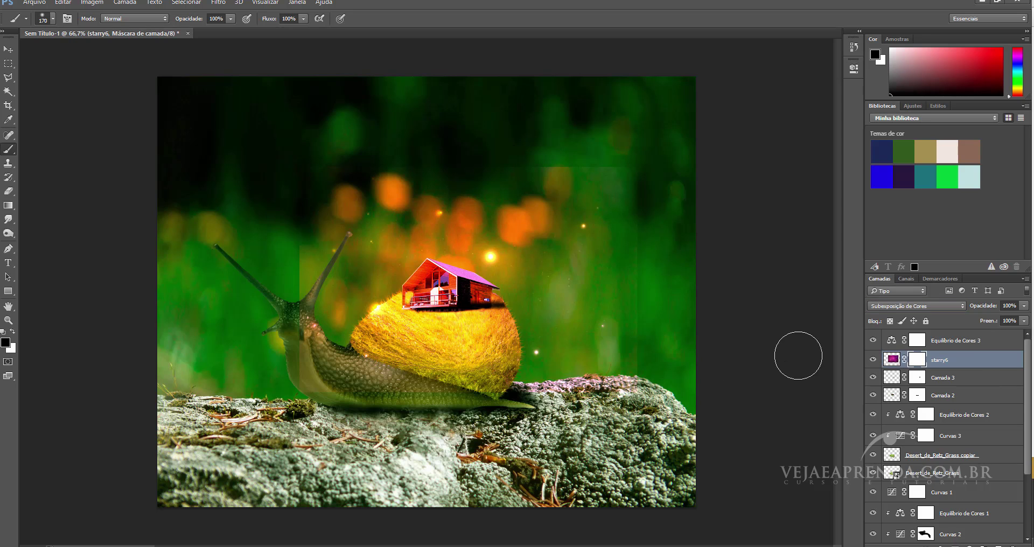
{"action": "mouse_move", "coordinate": [480, 358]}
{"action": "left_mouse_down"}
{"action": "mouse_move", "coordinate": [431, 280]}
{"action": "mouse_move", "coordinate": [603, 401]}
{"action": "mouse_move", "coordinate": [625, 280]}
{"action": "mouse_move", "coordinate": [603, 172]}
{"action": "left_mouse_up"}
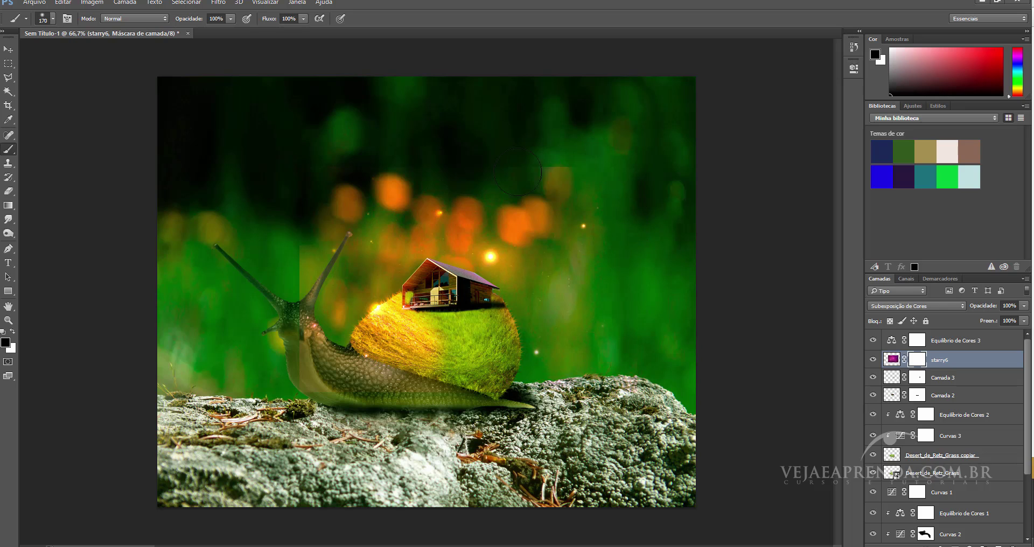
{"action": "mouse_move", "coordinate": [255, 277]}
{"action": "left_mouse_down"}
{"action": "mouse_move", "coordinate": [282, 282]}
{"action": "mouse_move", "coordinate": [280, 324]}
{"action": "mouse_move", "coordinate": [328, 352]}
{"action": "mouse_move", "coordinate": [420, 365]}
{"action": "mouse_move", "coordinate": [469, 362]}
{"action": "mouse_move", "coordinate": [410, 331]}
{"action": "mouse_move", "coordinate": [501, 345]}
{"action": "mouse_move", "coordinate": [496, 371]}
{"action": "mouse_move", "coordinate": [366, 351]}
{"action": "left_mouse_up"}
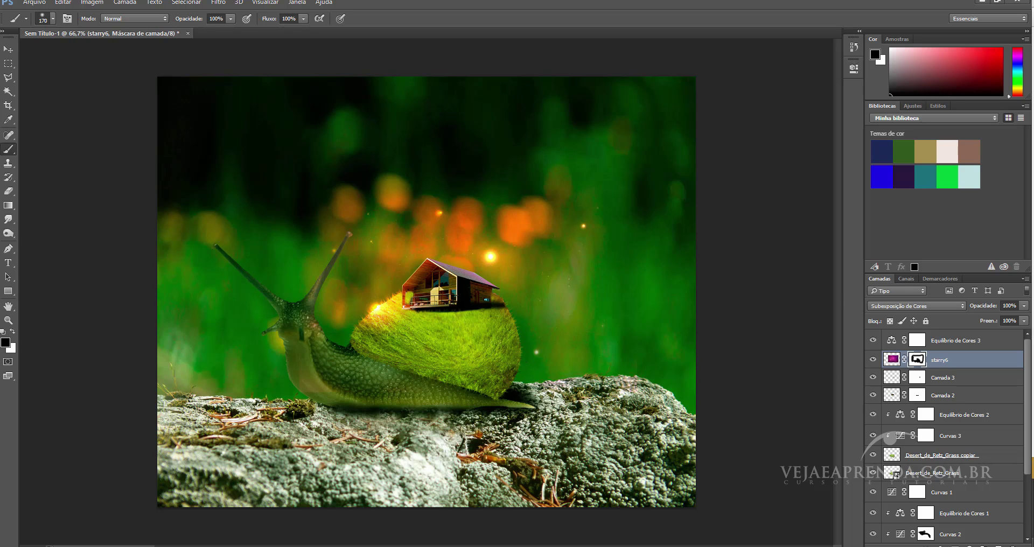
{"action": "left_click", "coordinate": [932, 528]}
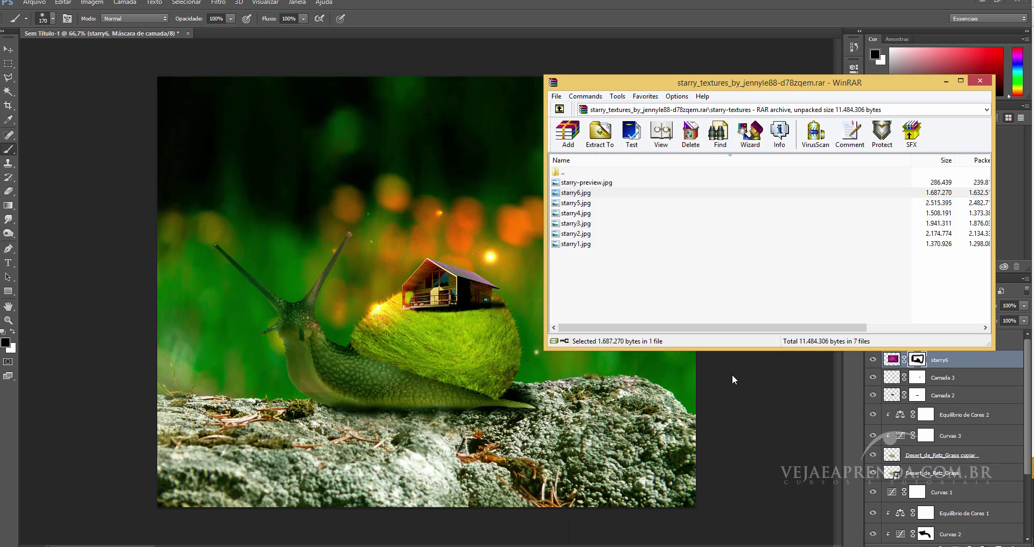
{"action": "left_click_drag", "start_coordinate": [590, 205], "coordinate": [220, 247]}
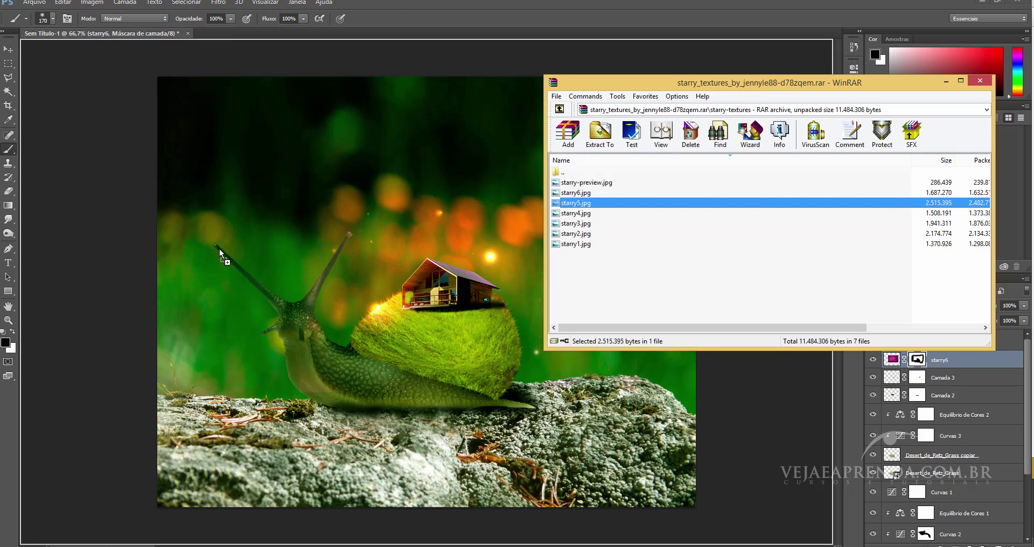
Place the starry5 galaxy texture, then rotate it about -23° and shift it up-left.
{"action": "key", "text": "Return"}
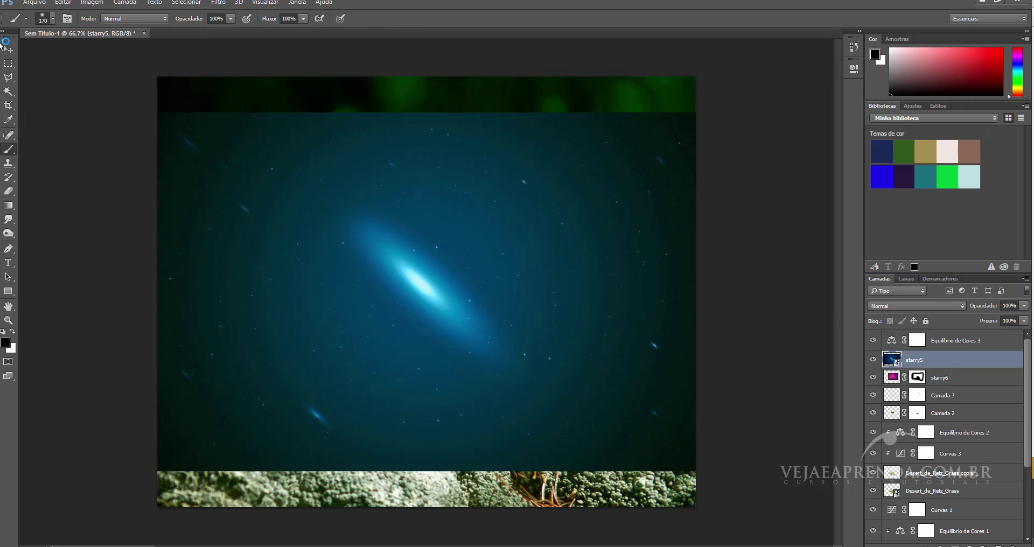
{"action": "left_click", "coordinate": [7, 51]}
{"action": "mouse_move", "coordinate": [383, 332]}
{"action": "left_mouse_down"}
{"action": "mouse_move", "coordinate": [325, 305]}
{"action": "mouse_move", "coordinate": [341, 323]}
{"action": "left_mouse_up"}
{"action": "key", "text": "ctrl+t"}
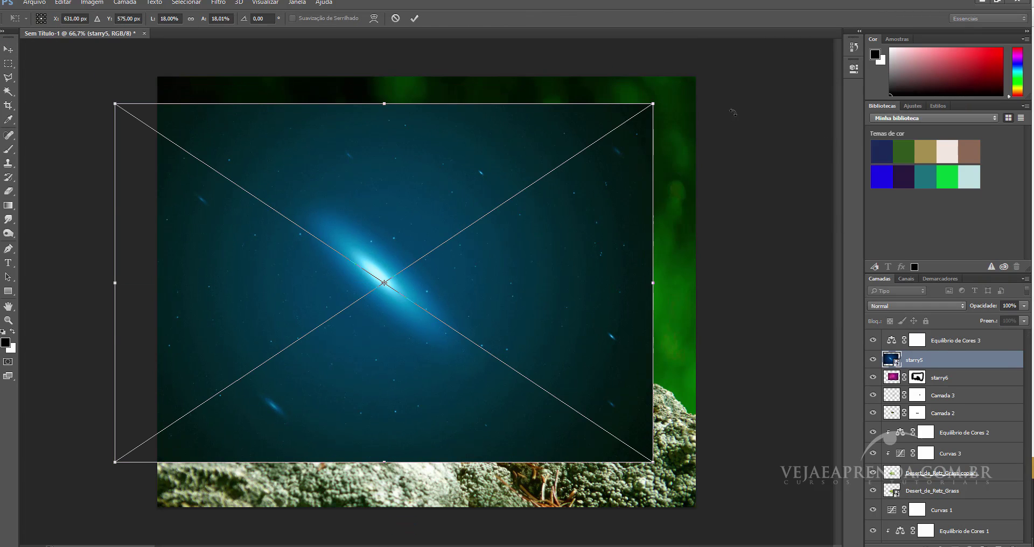
{"action": "mouse_move", "coordinate": [611, 83]}
{"action": "left_mouse_down"}
{"action": "mouse_move", "coordinate": [472, 33]}
{"action": "mouse_move", "coordinate": [498, 44]}
{"action": "left_mouse_up"}
{"action": "mouse_move", "coordinate": [527, 224]}
{"action": "left_mouse_down"}
{"action": "mouse_move", "coordinate": [432, 150]}
{"action": "mouse_move", "coordinate": [428, 164]}
{"action": "left_mouse_up"}
{"action": "key", "text": "Return"}
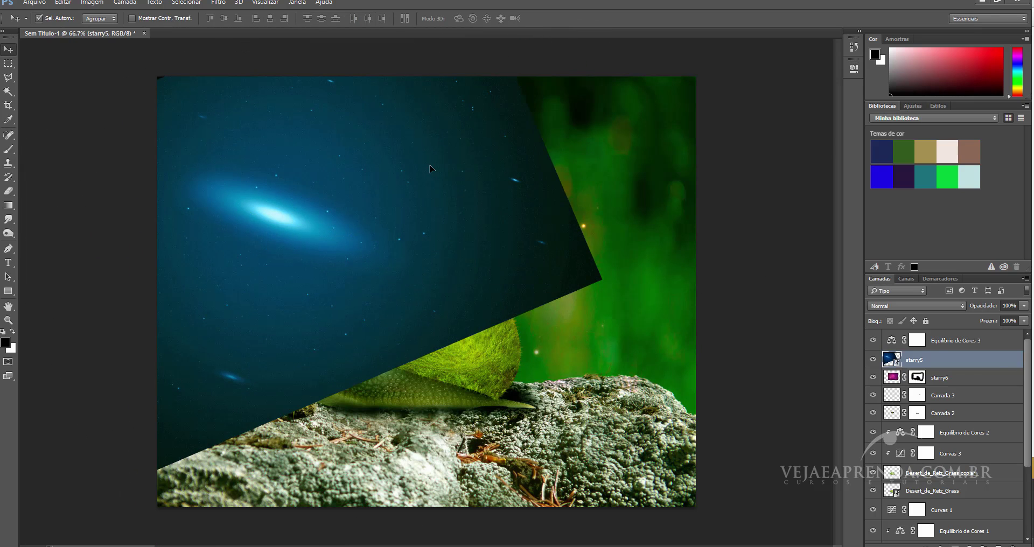
Compare blend modes on starry5 and settle on Clarear (Lighten).
{"action": "left_click", "coordinate": [953, 308]}
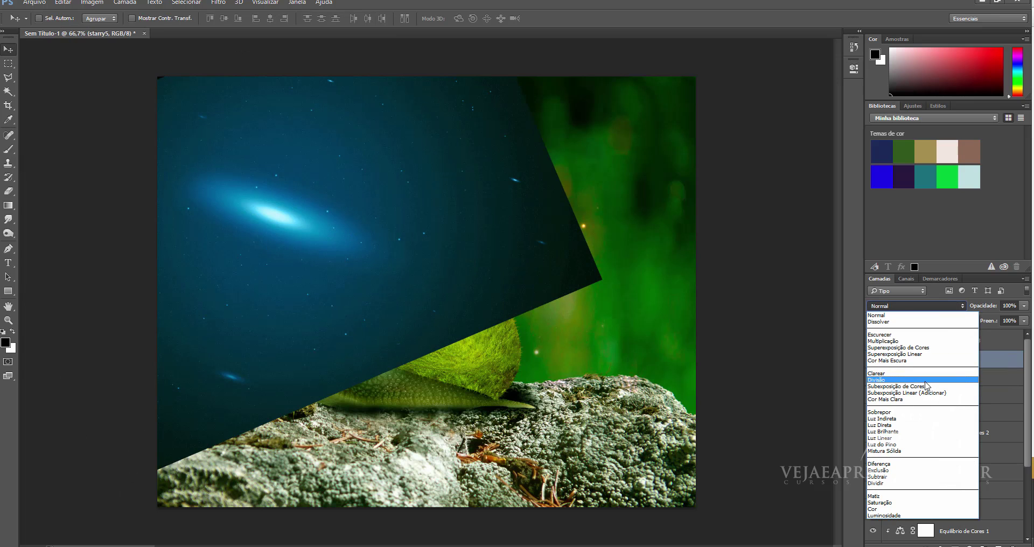
{"action": "left_click", "coordinate": [925, 380]}
{"action": "key", "text": "Up"}
{"action": "key", "text": "Up"}
{"action": "key", "text": "Up"}
{"action": "key", "text": "Up"}
{"action": "key", "text": "Up"}
{"action": "key", "text": "Up"}
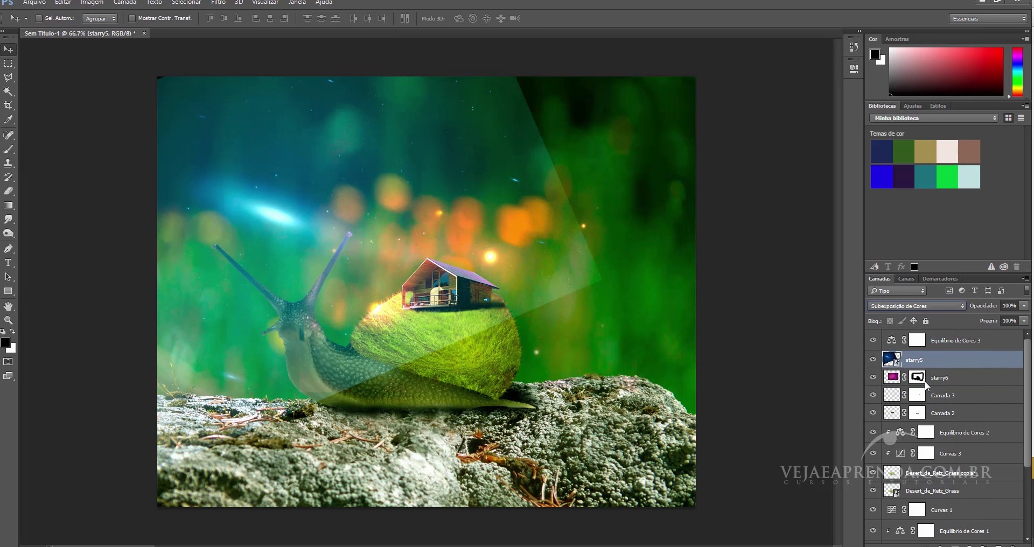
{"action": "key", "text": "Up"}
{"action": "key", "text": "Up"}
{"action": "key", "text": "Up"}
{"action": "key", "text": "Up"}
{"action": "key", "text": "Up"}
{"action": "key", "text": "Up"}
{"action": "key", "text": "Up"}
{"action": "key", "text": "Up"}
{"action": "key", "text": "Up"}
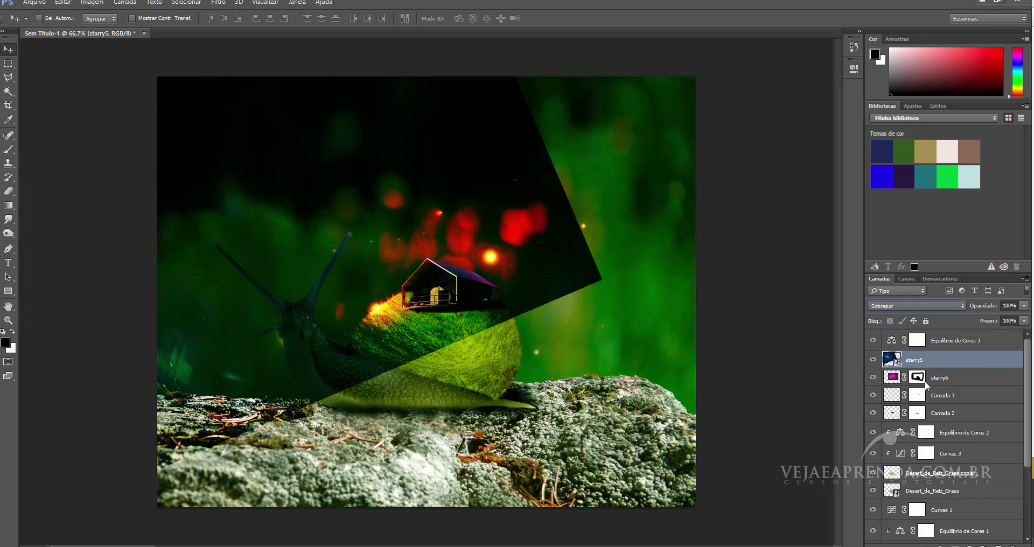
{"action": "key", "text": "Down"}
{"action": "key", "text": "Down"}
{"action": "key", "text": "Up"}
{"action": "key", "text": "Up"}
{"action": "key", "text": "Up"}
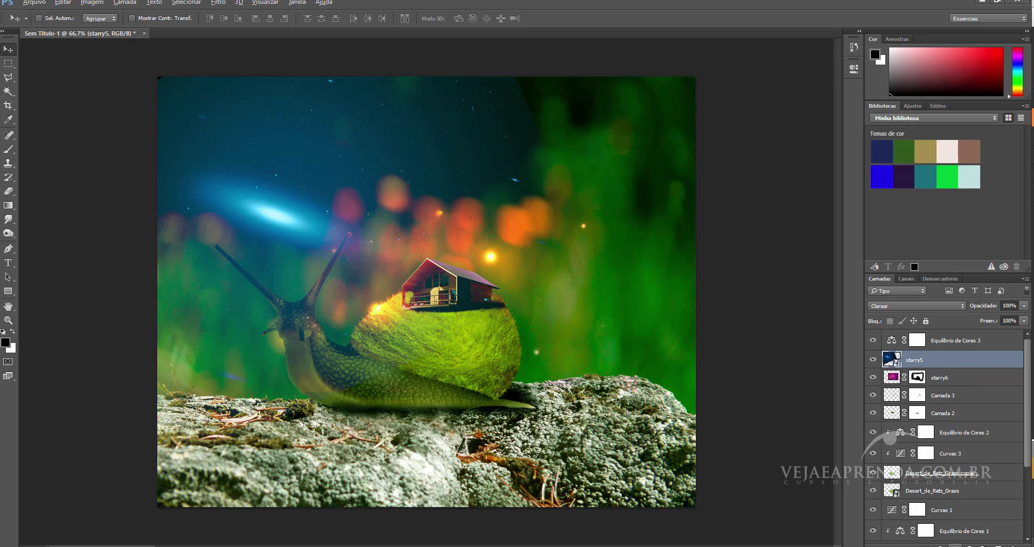
Clip a colorized Matiz/Saturação layer to starry5 with Matiz 36 and Saturação 39.
{"action": "left_click", "coordinate": [969, 545]}
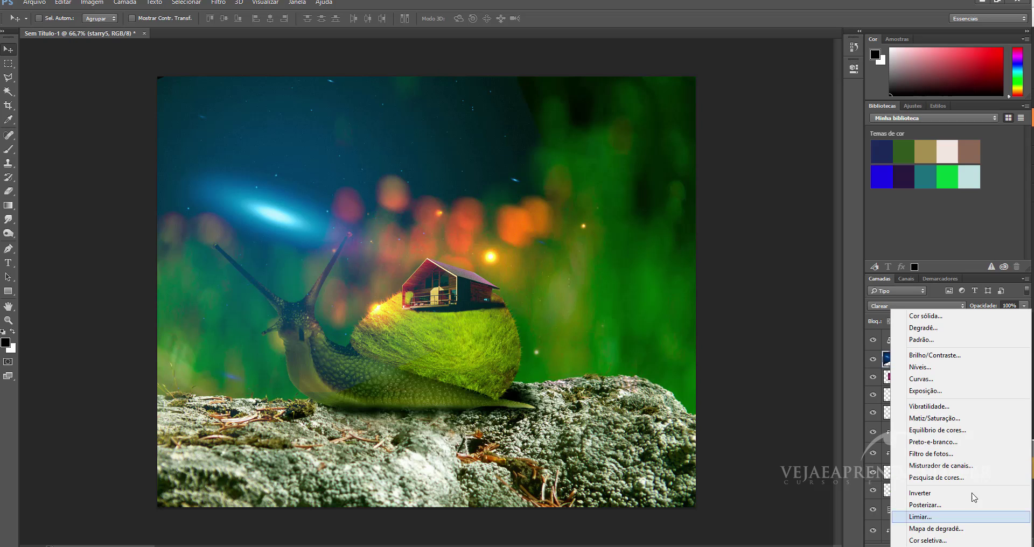
{"action": "left_click", "coordinate": [969, 418]}
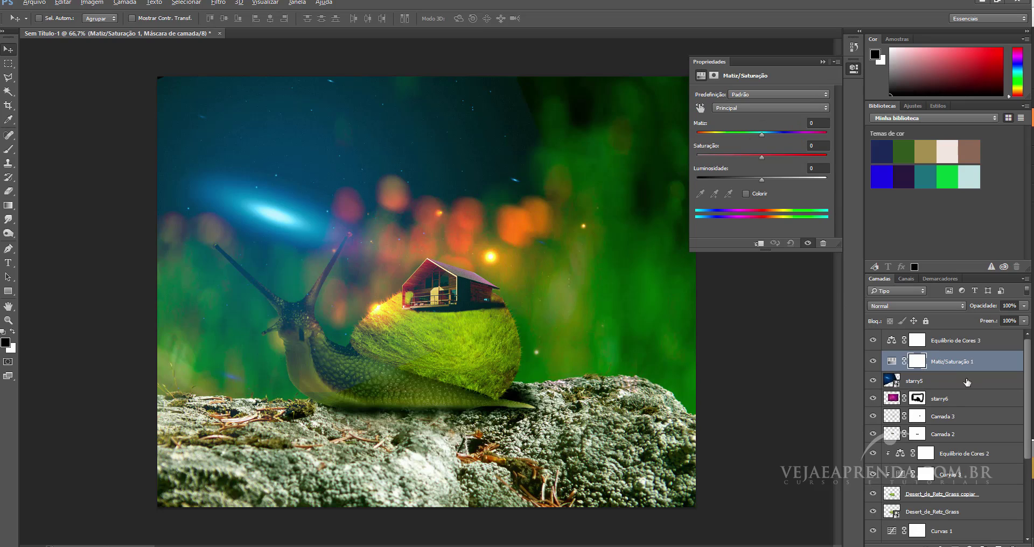
{"action": "left_click", "coordinate": [970, 366], "text": "alt"}
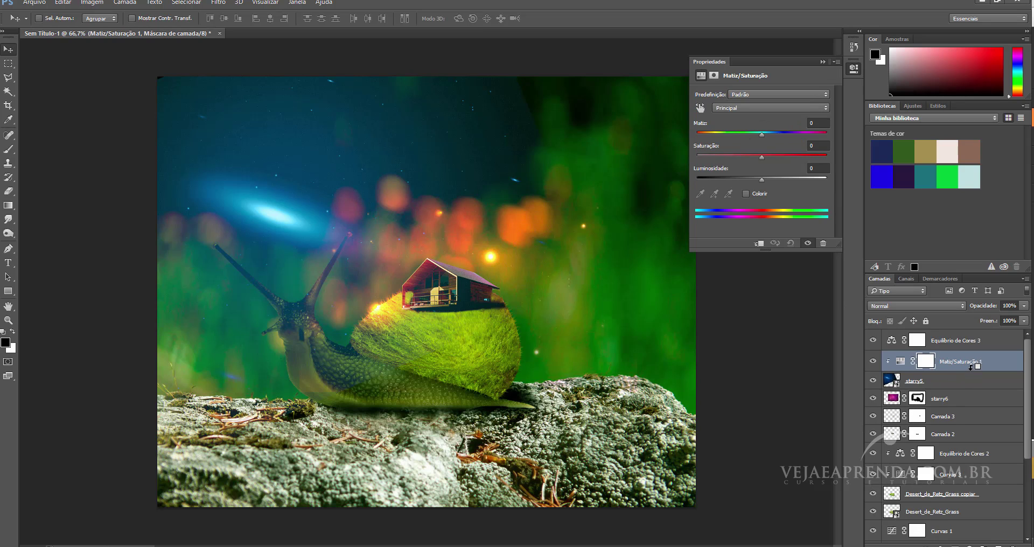
{"action": "left_click", "coordinate": [747, 193]}
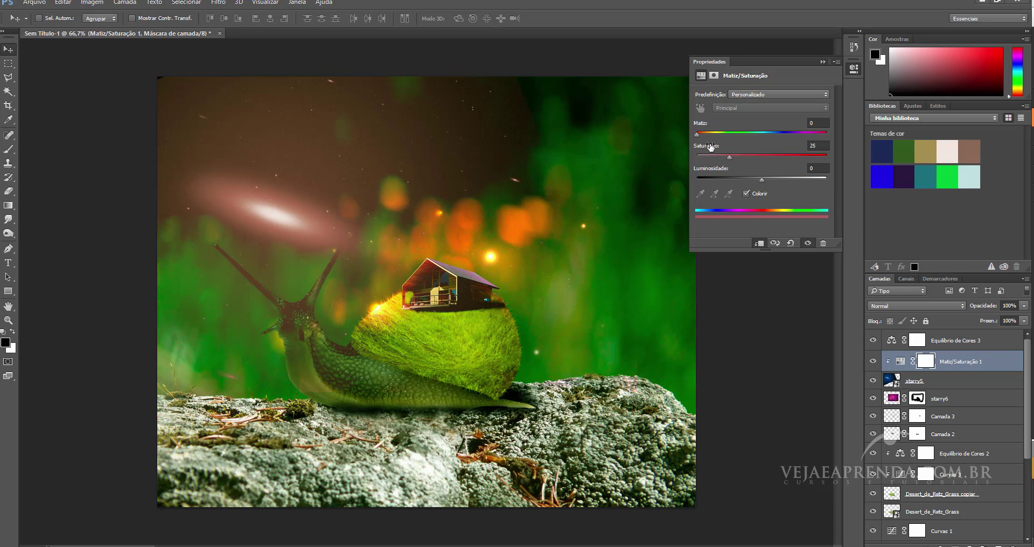
{"action": "mouse_move", "coordinate": [696, 134]}
{"action": "left_mouse_down"}
{"action": "mouse_move", "coordinate": [717, 134]}
{"action": "mouse_move", "coordinate": [708, 140]}
{"action": "left_mouse_up"}
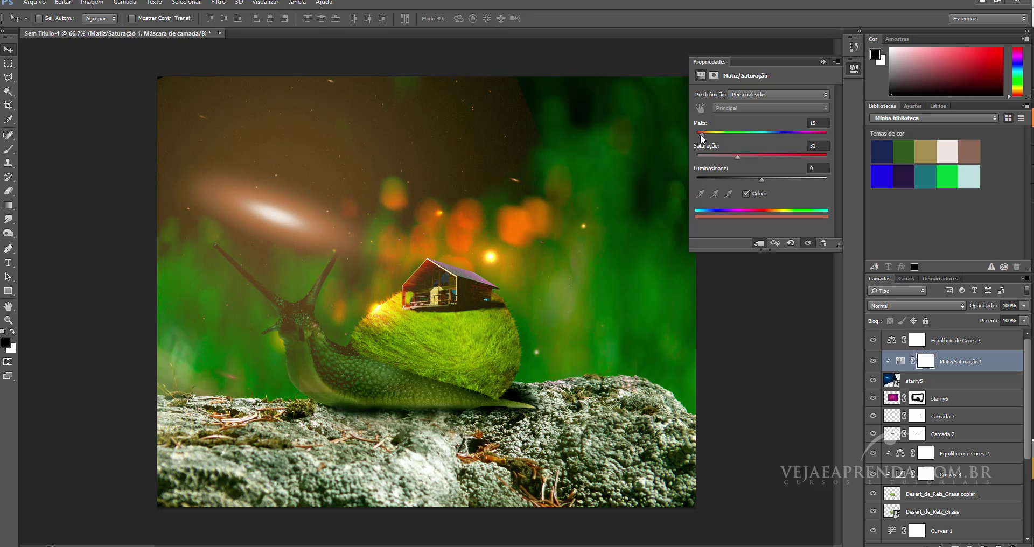
{"action": "left_click_drag", "start_coordinate": [709, 139], "coordinate": [711, 137]}
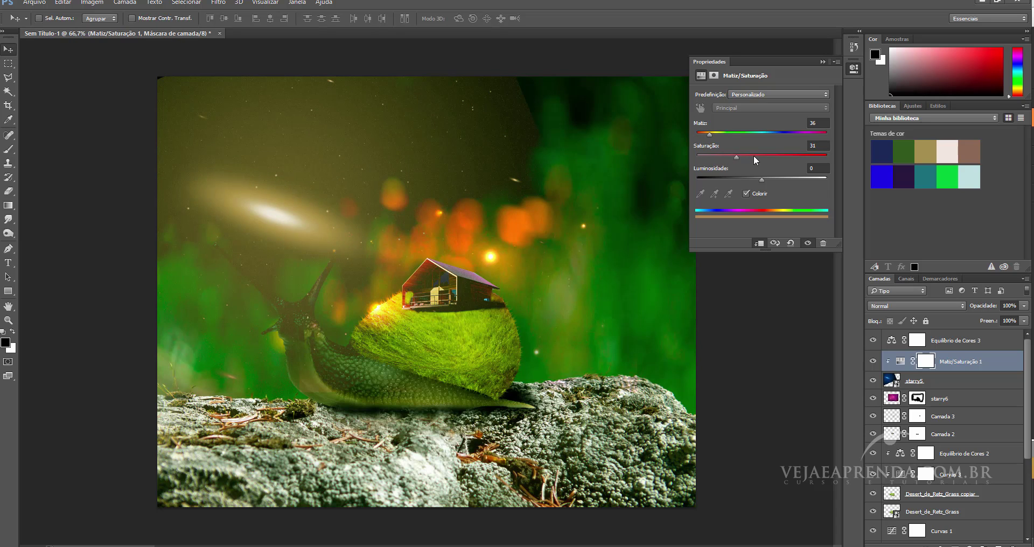
{"action": "left_click", "coordinate": [782, 157]}
{"action": "left_click", "coordinate": [823, 63]}
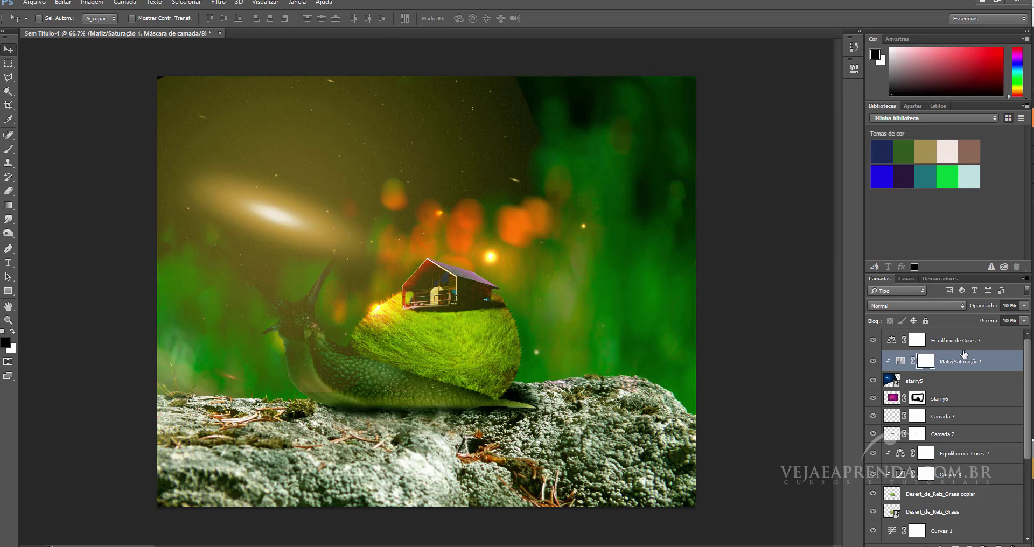
{"action": "left_click", "coordinate": [953, 382]}
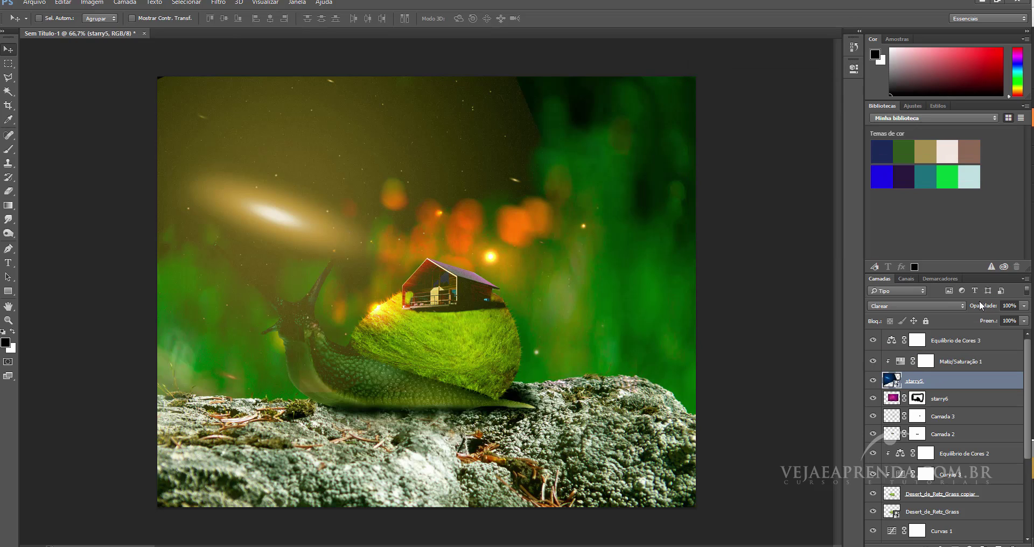
Lower the starry5 galaxy layer's opacity to 78%.
{"action": "left_click_drag", "start_coordinate": [971, 305], "coordinate": [967, 309]}
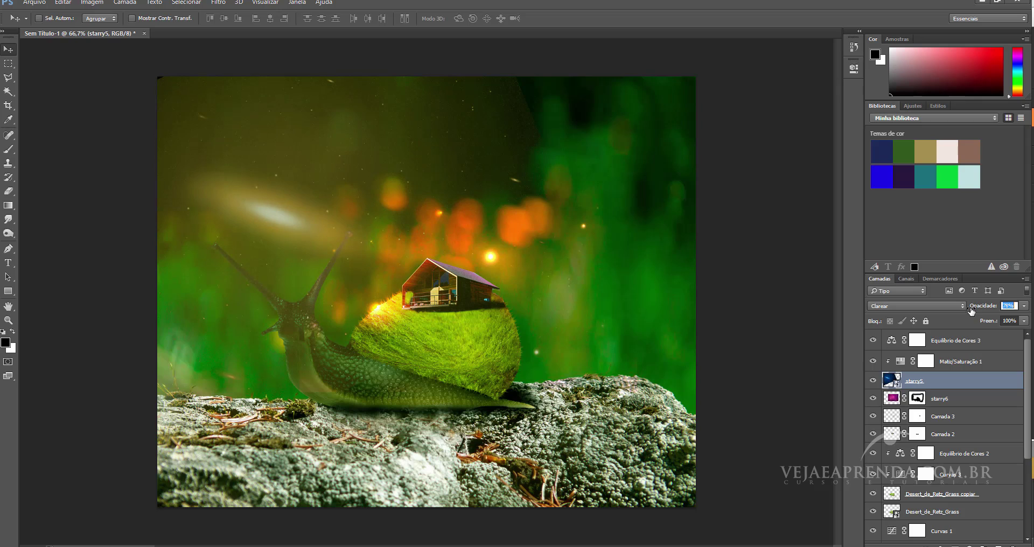
{"action": "key", "text": "Return"}
{"action": "left_click", "coordinate": [983, 342]}
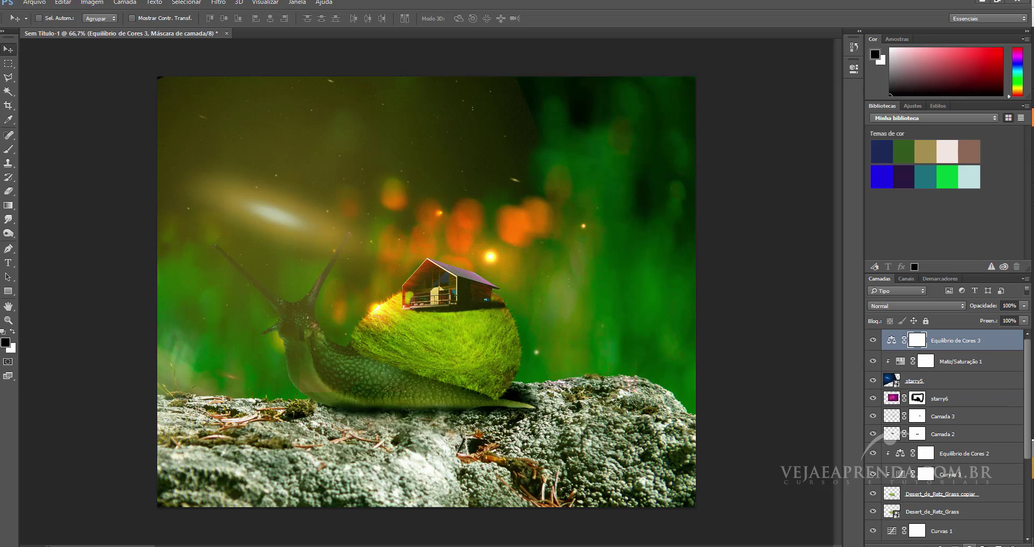
{"action": "left_click", "coordinate": [969, 545]}
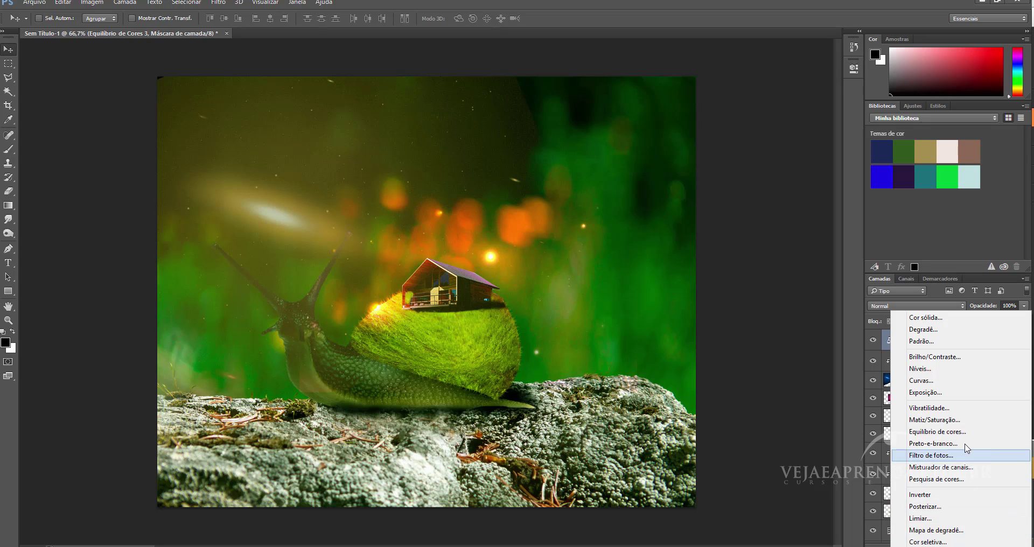
Add a Mapa de degradê adjustment layer using the black-to-white gradient preset.
{"action": "left_click", "coordinate": [955, 530]}
{"action": "left_click", "coordinate": [755, 92]}
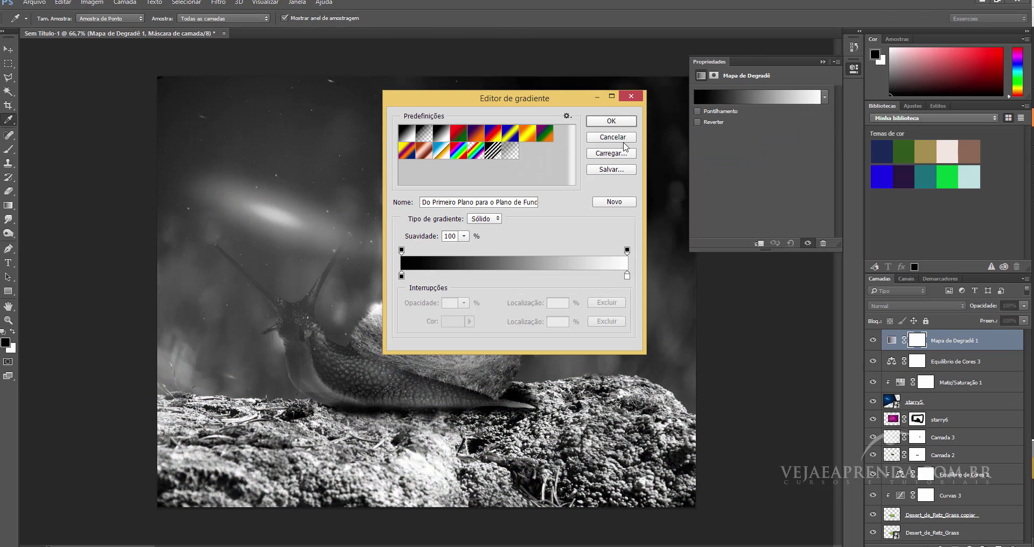
{"action": "left_click", "coordinate": [429, 136]}
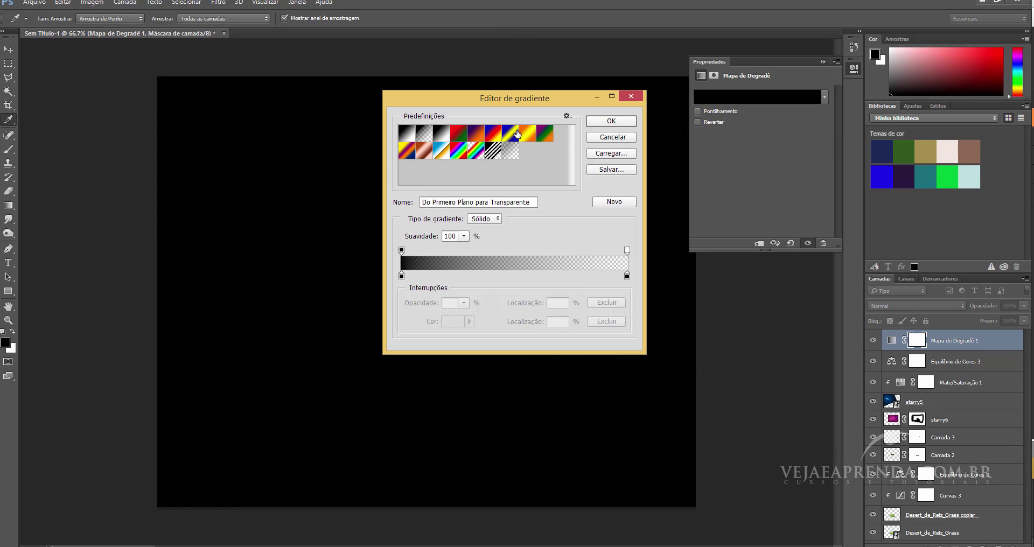
{"action": "left_click", "coordinate": [445, 146]}
{"action": "left_click", "coordinate": [411, 135]}
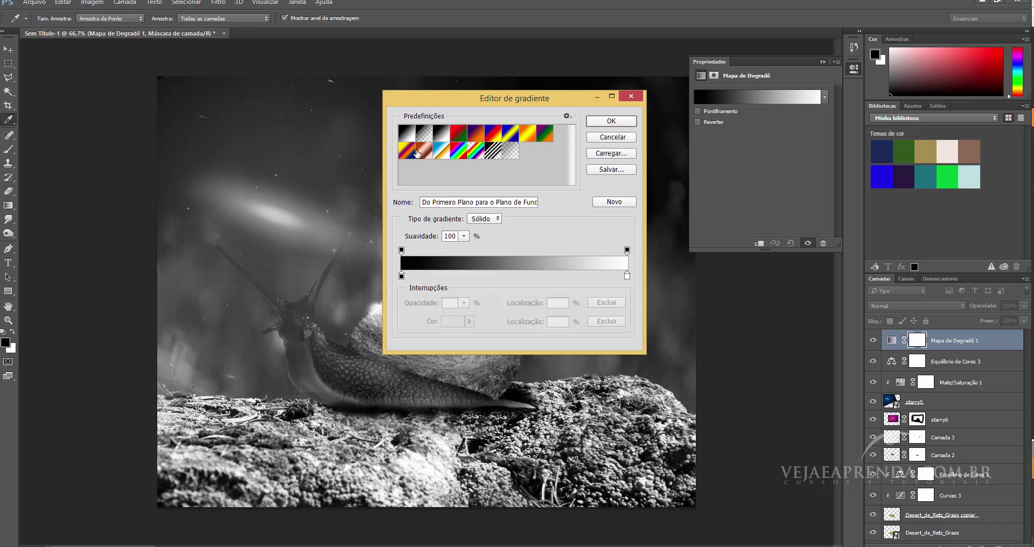
{"action": "left_click", "coordinate": [611, 120]}
{"action": "key", "text": "v"}
{"action": "left_click", "coordinate": [854, 68]}
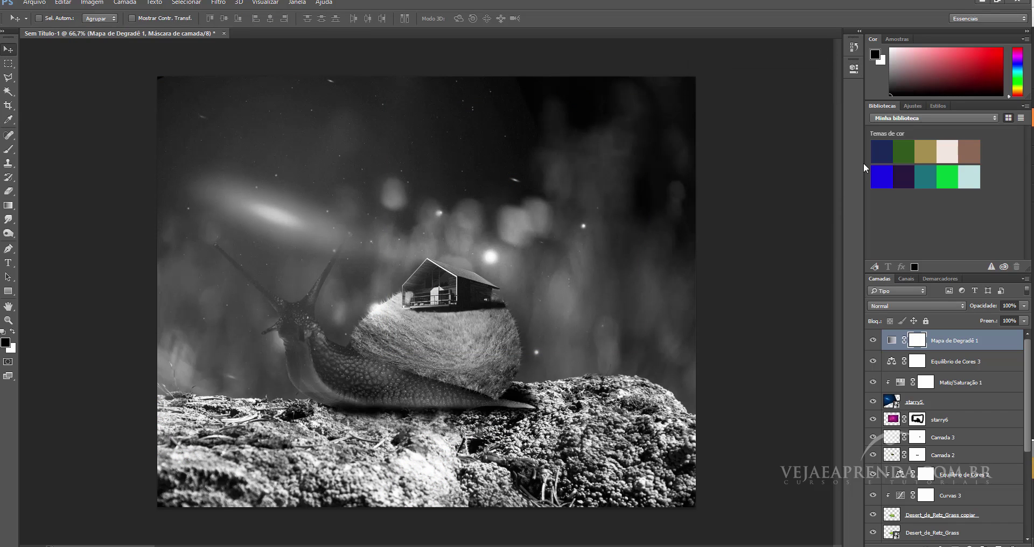
Blend the gradient map in Sobrepor (Overlay) mode at 53% opacity.
{"action": "left_click", "coordinate": [916, 306]}
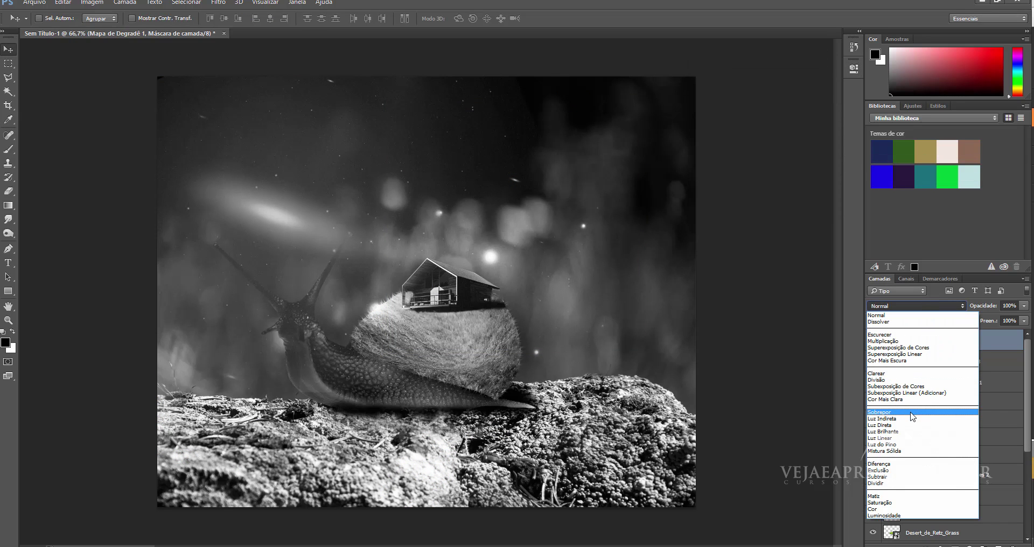
{"action": "left_click", "coordinate": [914, 415]}
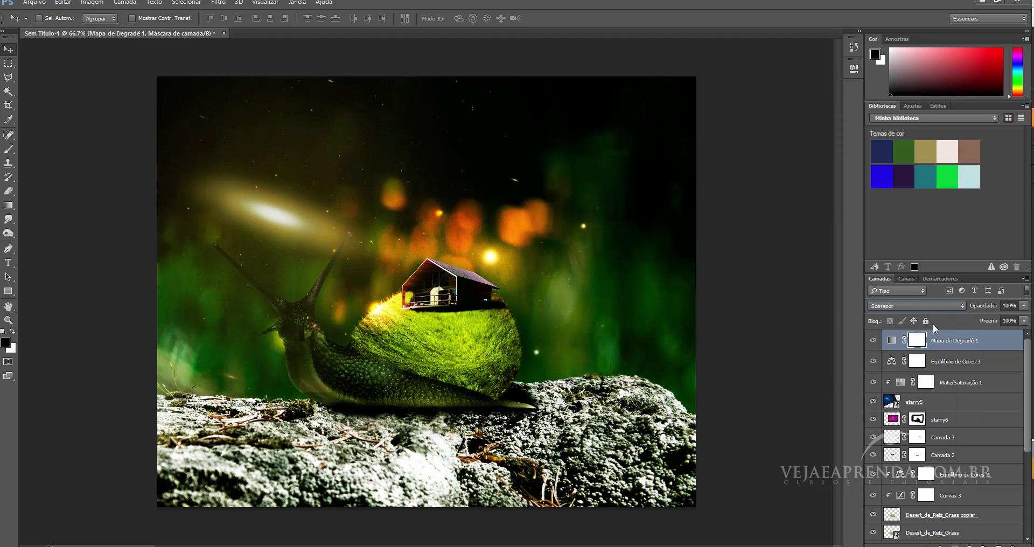
{"action": "left_click_drag", "start_coordinate": [994, 306], "coordinate": [968, 307]}
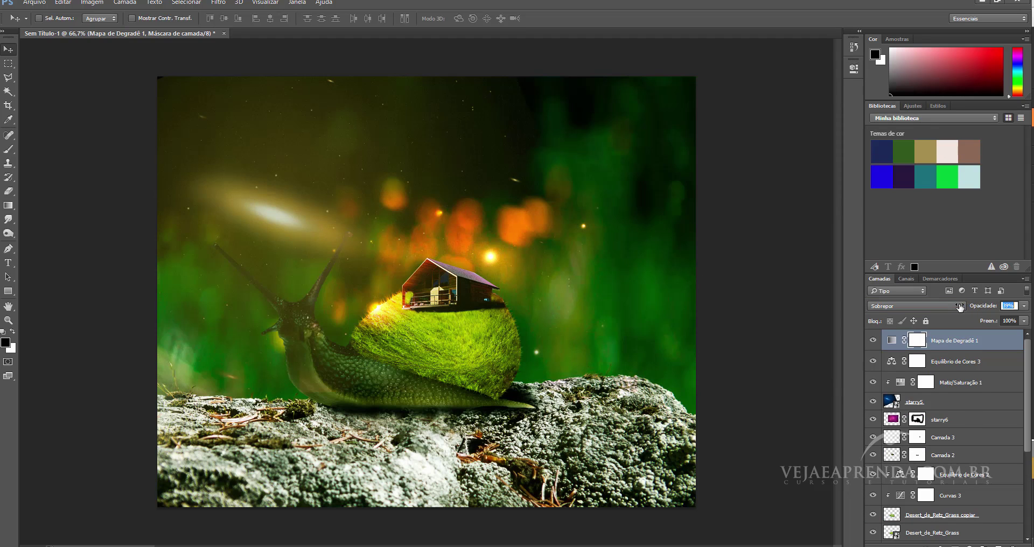